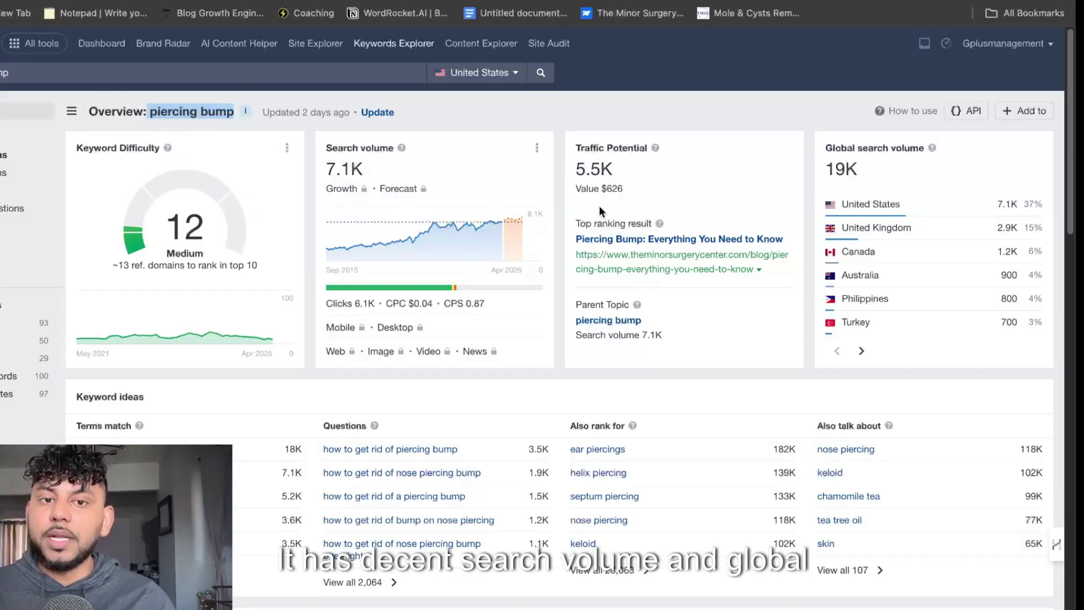
- Open the 'Piercing Bump: Everything You Need to Know' post and review its sections, embed, images and FAQs
scroll(655, 391, "down", 20)
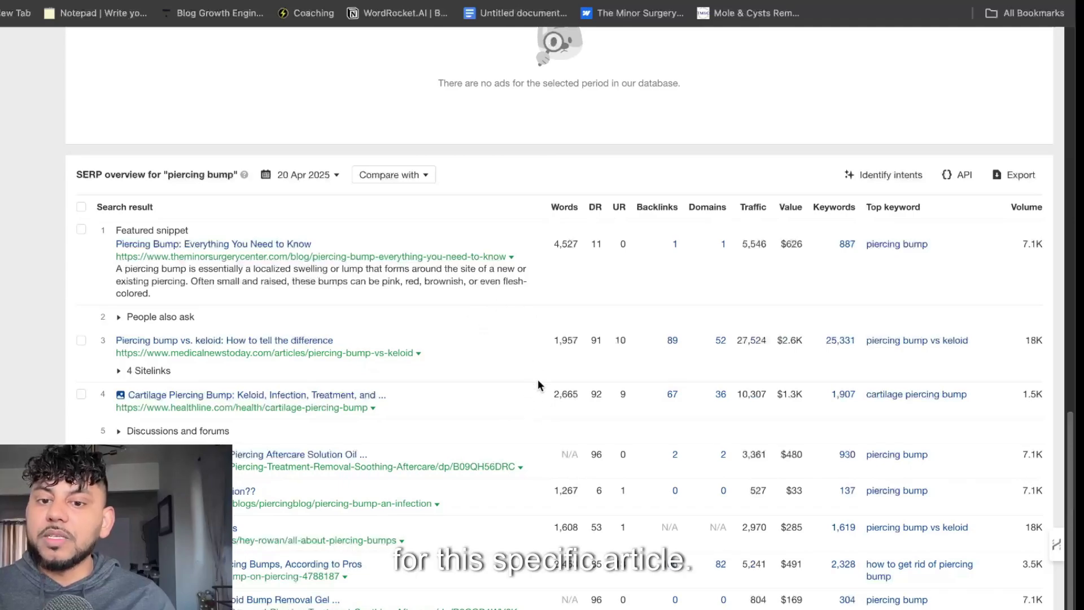
scroll(538, 378, "down", 2)
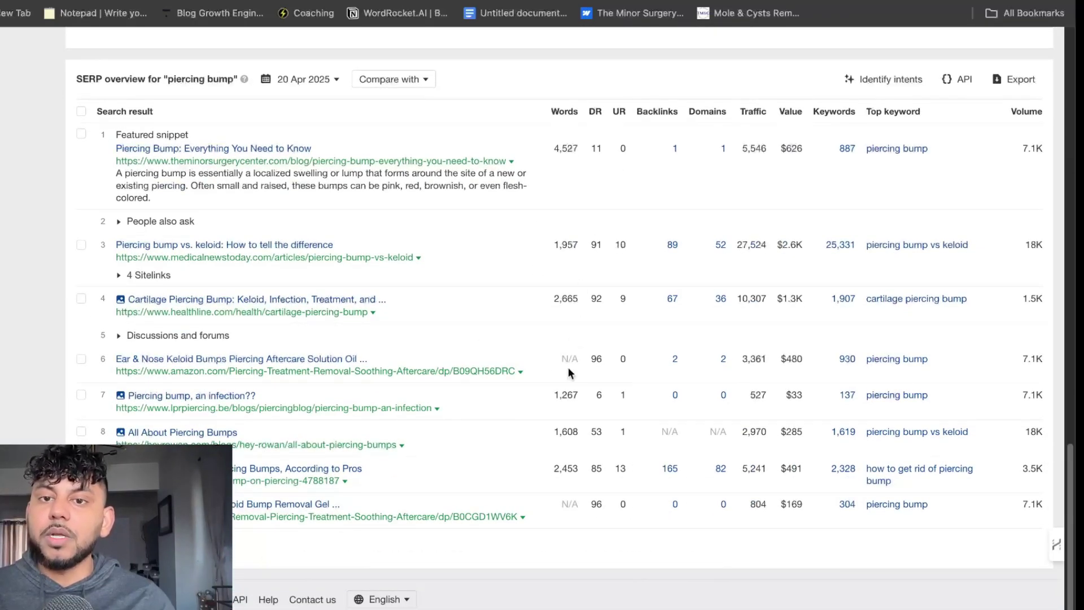
scroll(553, 343, "up", 1)
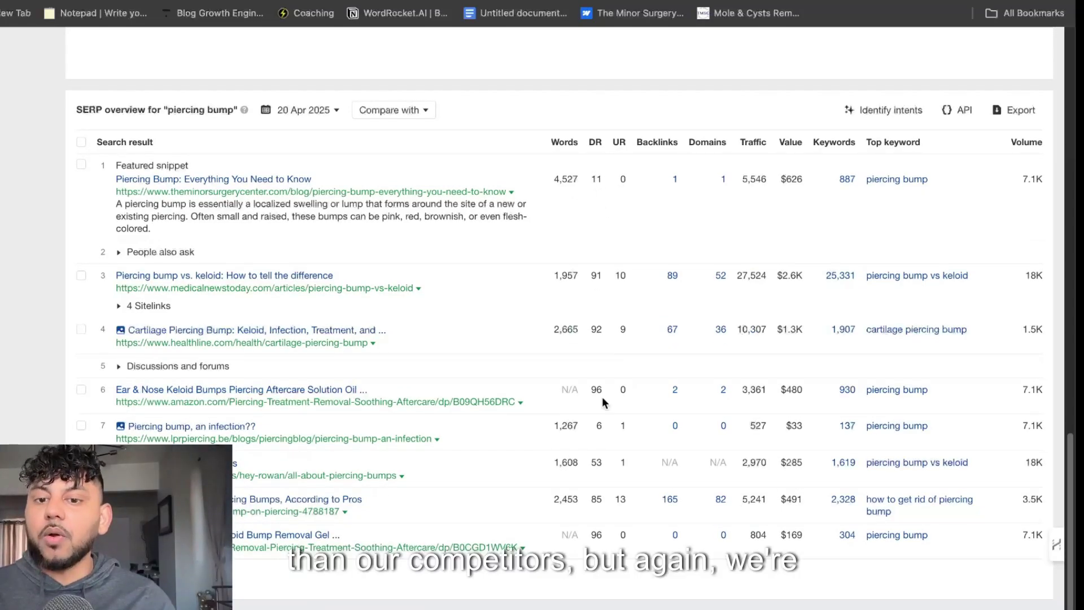
scroll(585, 205, "up", 8)
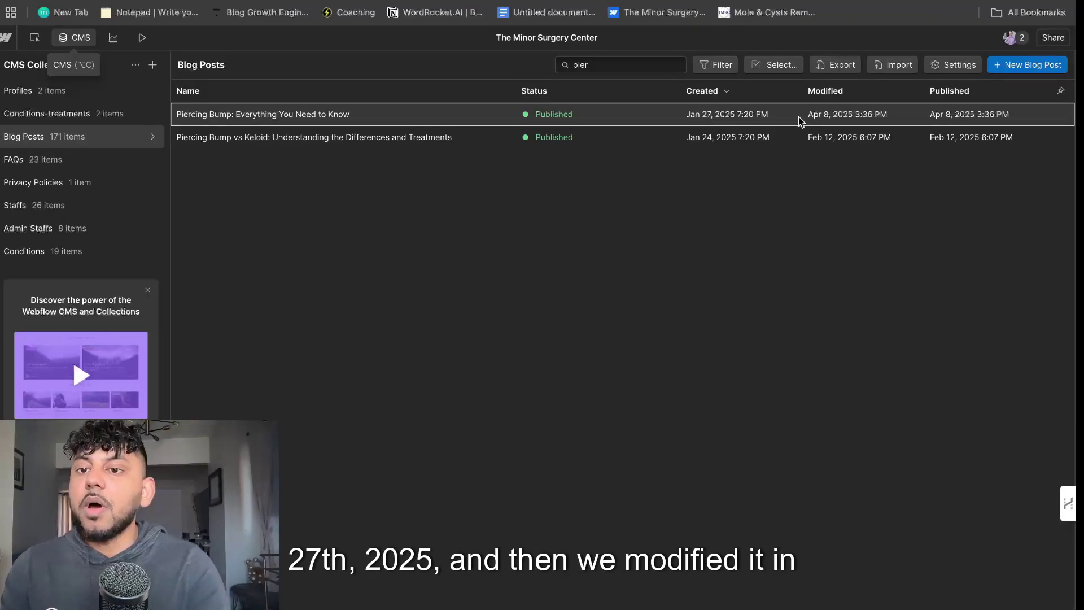
left_click(394, 114)
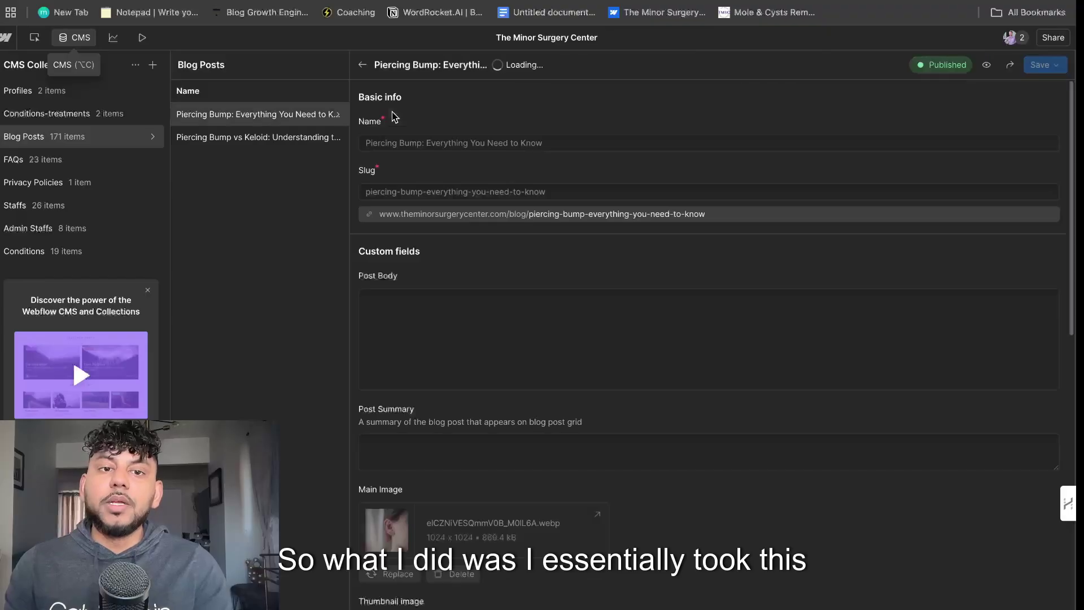
scroll(586, 331, "down", 10)
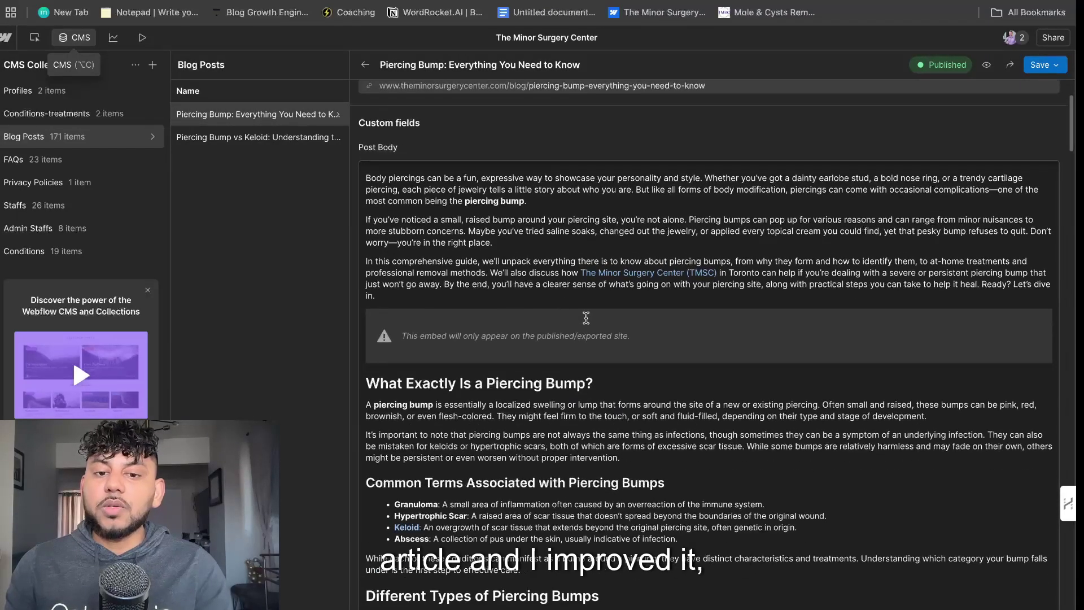
scroll(580, 319, "down", 10)
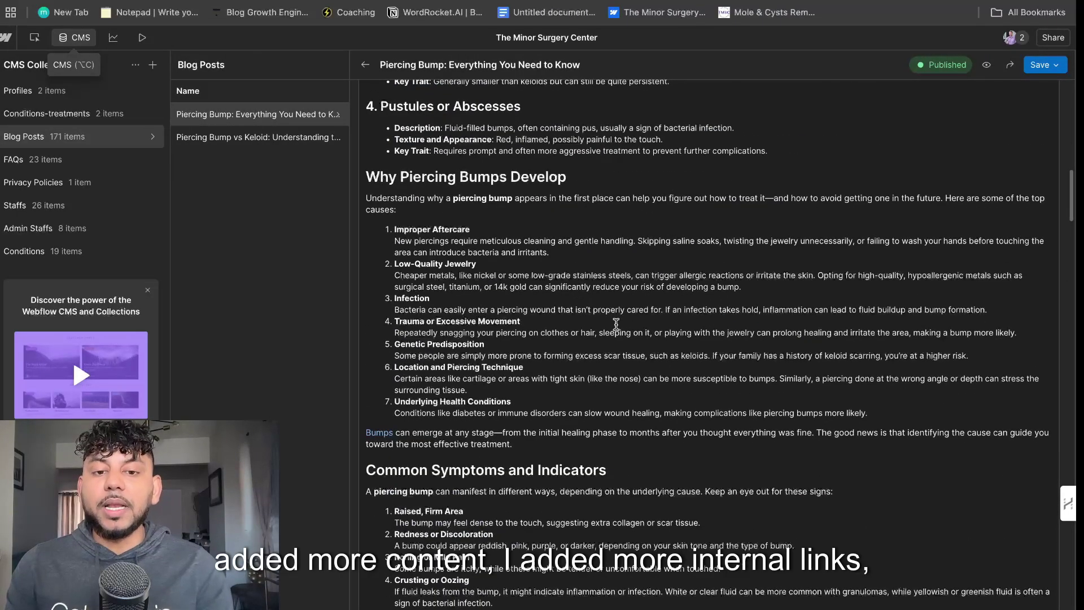
scroll(622, 332, "down", 12)
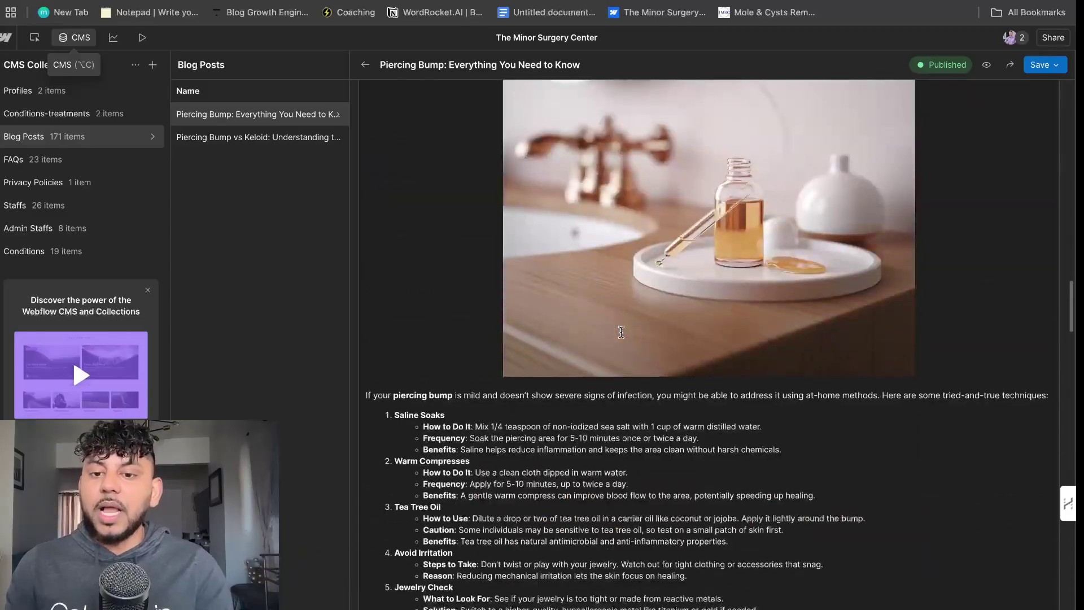
scroll(626, 305, "down", 20)
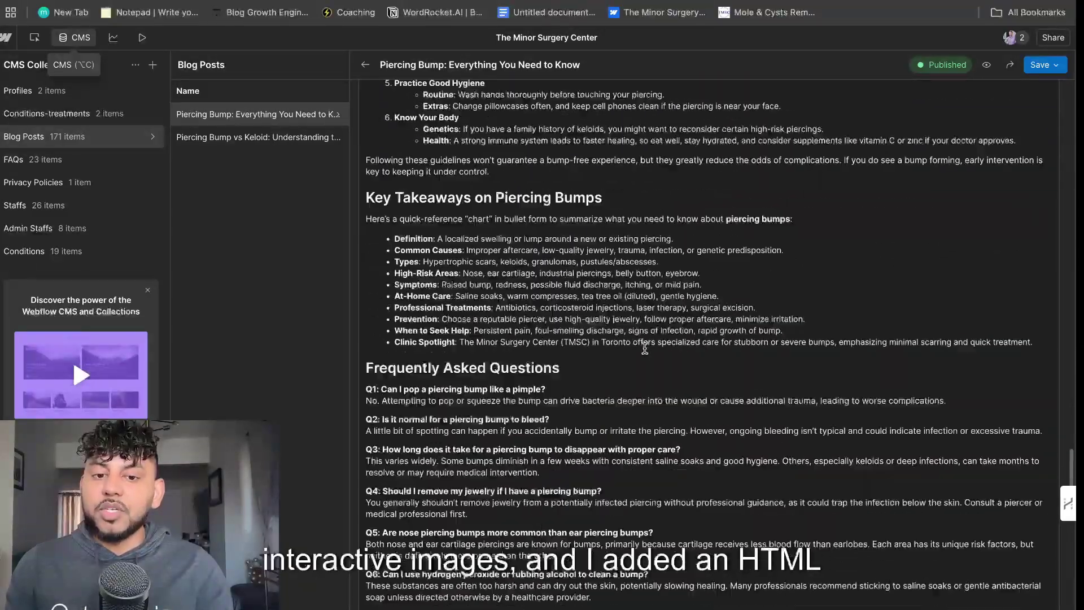
scroll(645, 347, "up", 20)
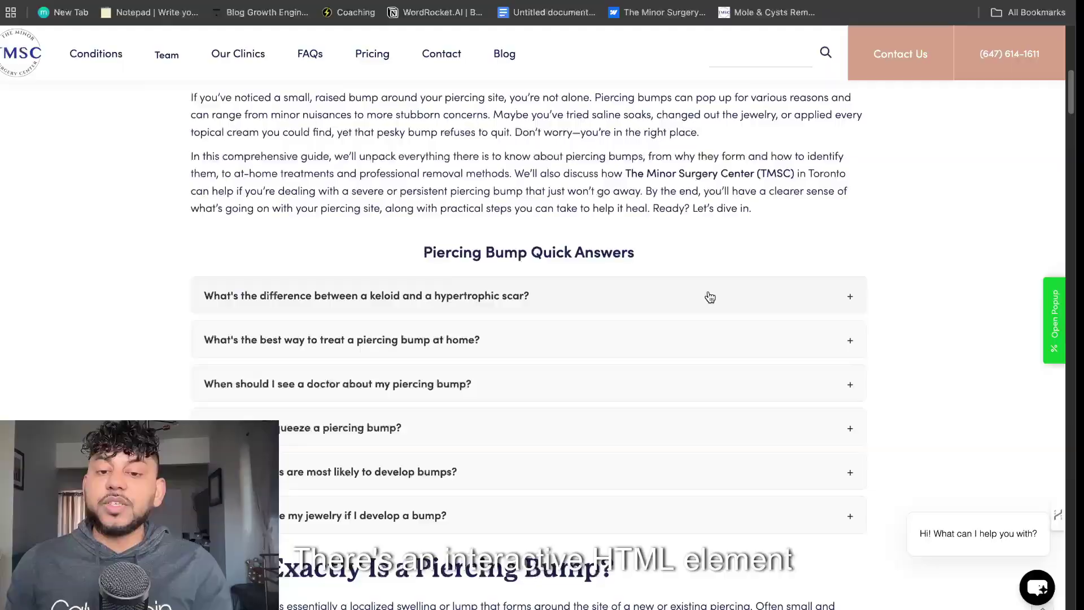
- Expand the FAQs on scars, home treatment, seeing a doctor, popping, piercing types and jewelry removal
left_click(694, 298)
scroll(672, 300, "down", 4)
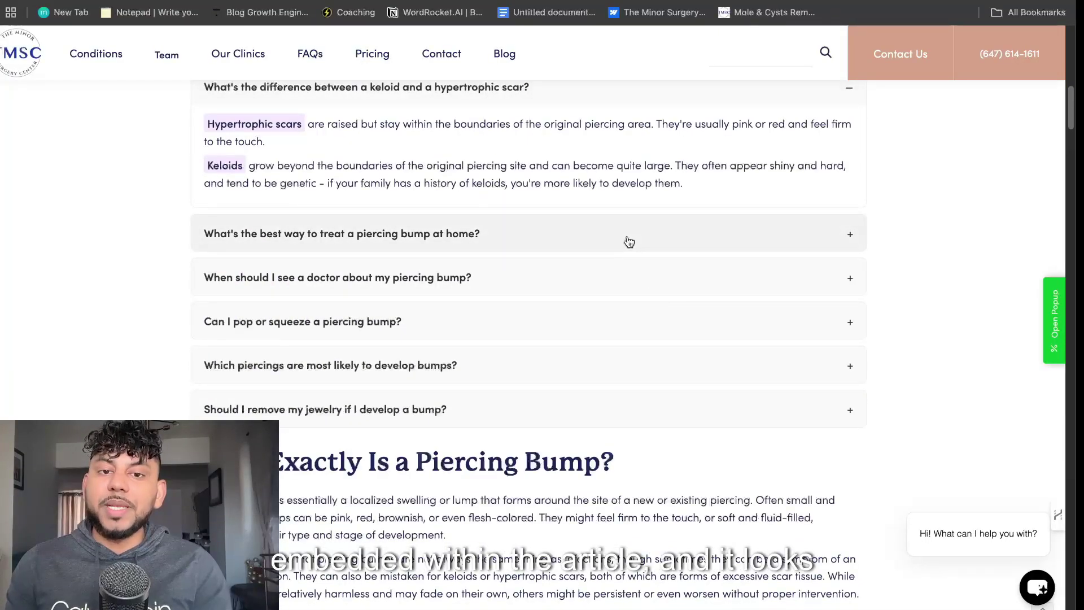
left_click(627, 238)
left_click(598, 313)
scroll(596, 311, "down", 3)
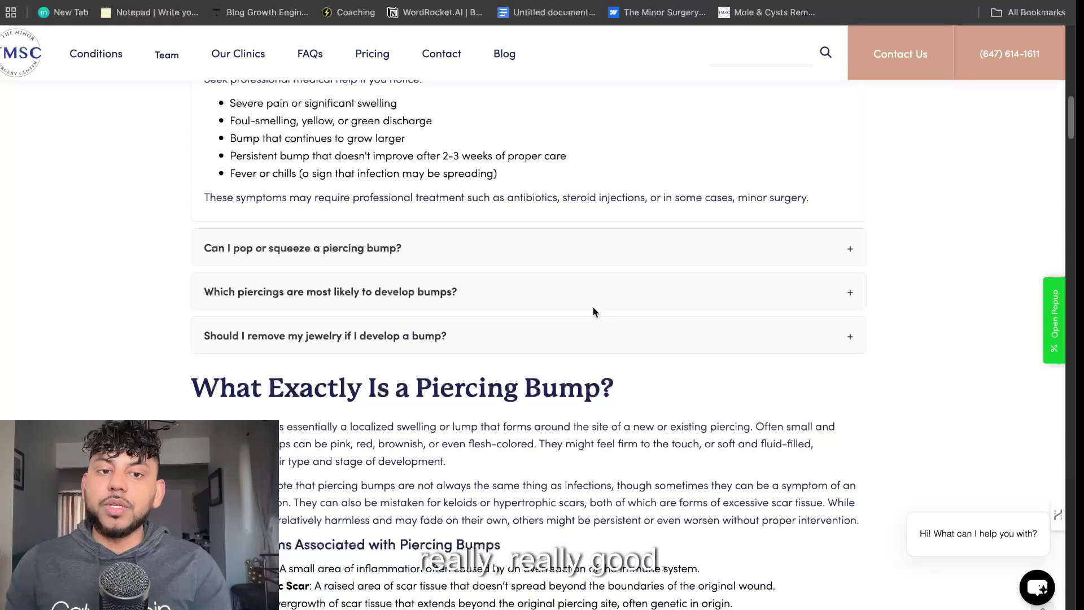
left_click(580, 249)
scroll(576, 327, "down", 1)
left_click(561, 286)
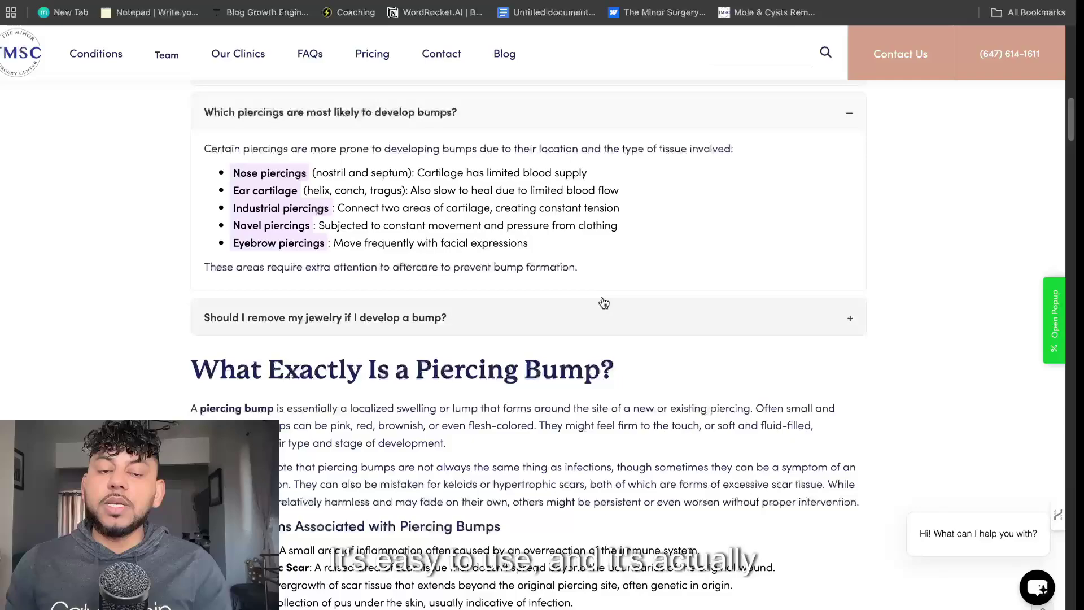
left_click(605, 315)
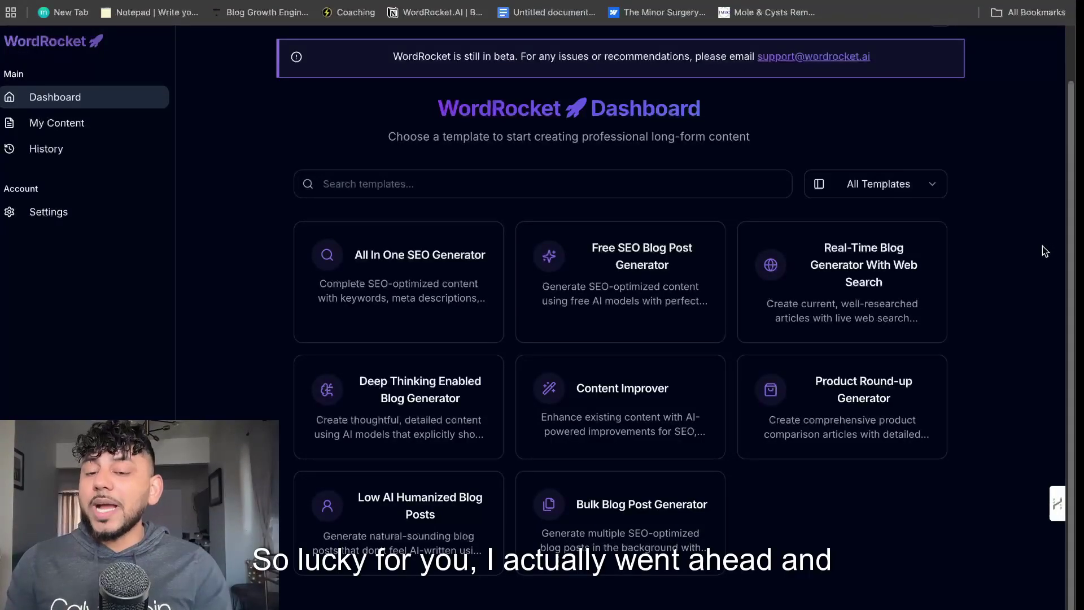
- Open the Content Improver template and focus its empty Existing Content box
left_click(610, 408)
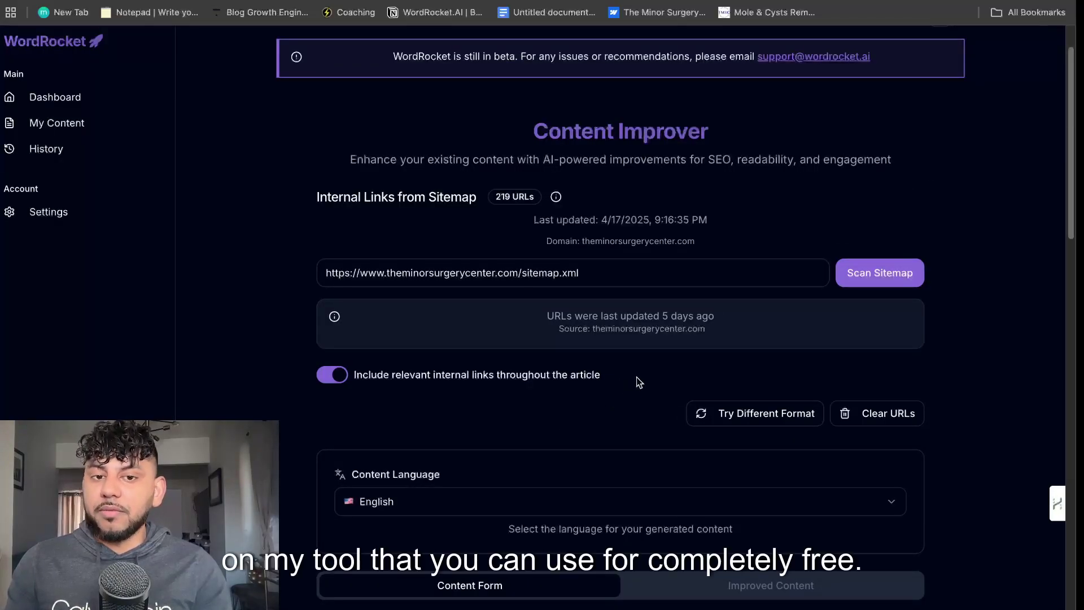
scroll(639, 382, "down", 8)
left_click(567, 321)
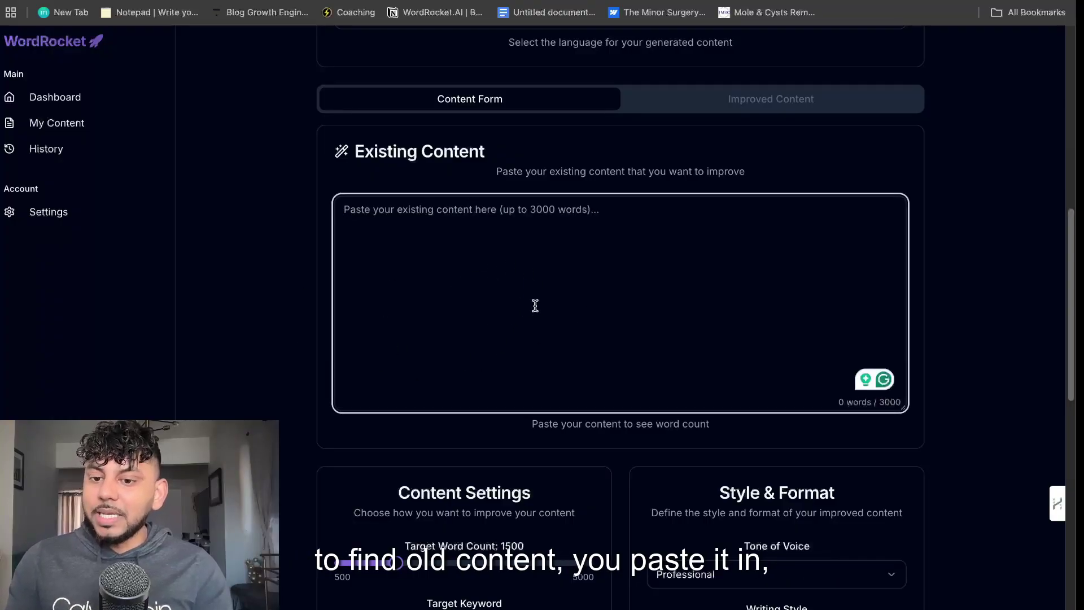
scroll(661, 278, "down", 10)
scroll(686, 303, "up", 12)
scroll(691, 308, "down", 5)
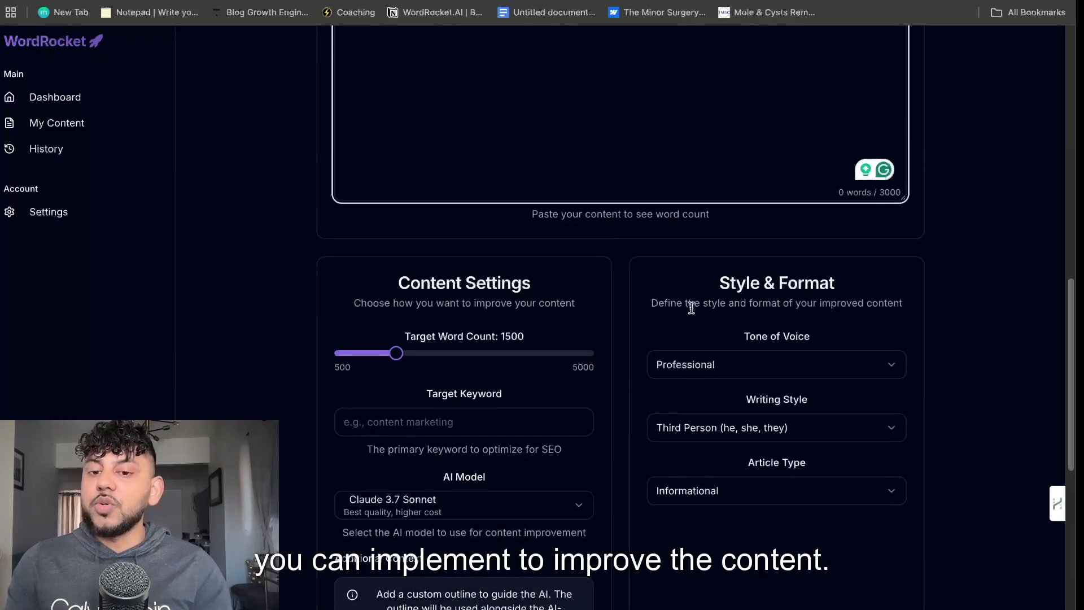
scroll(696, 316, "down", 4)
scroll(703, 339, "up", 10)
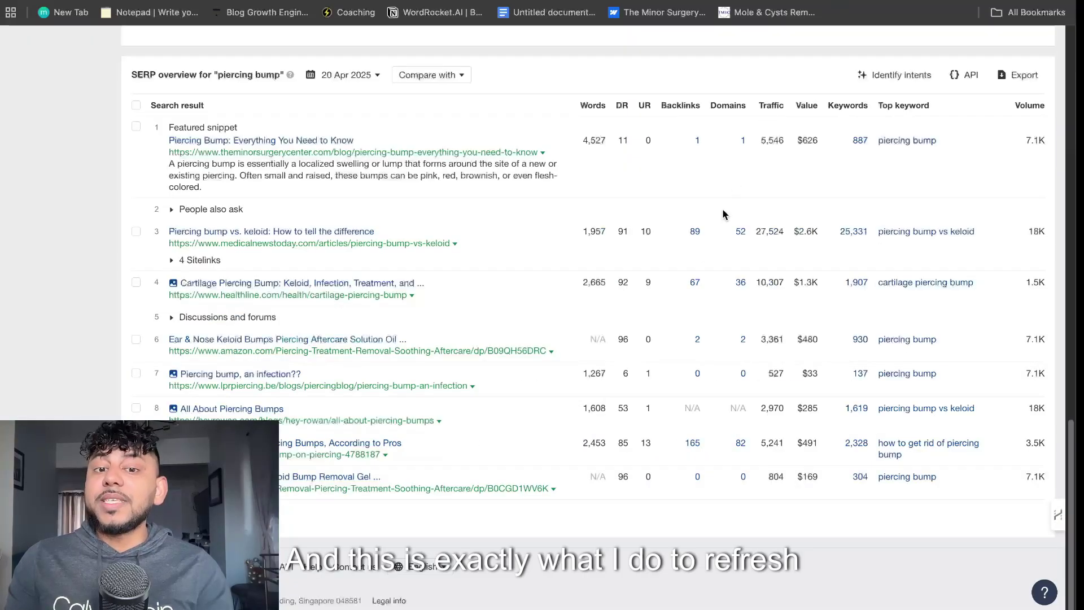
- Scroll through the Ahrefs Top pages list for everythingmortgages.ca
scroll(699, 257, "up", 10)
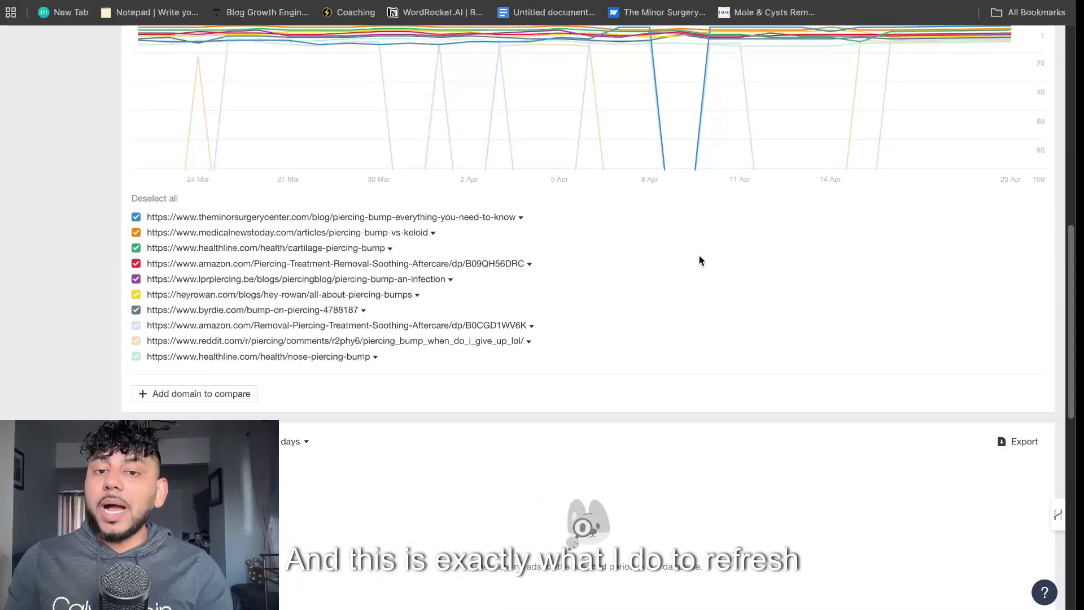
scroll(699, 261, "down", 8)
scroll(721, 237, "down", 1)
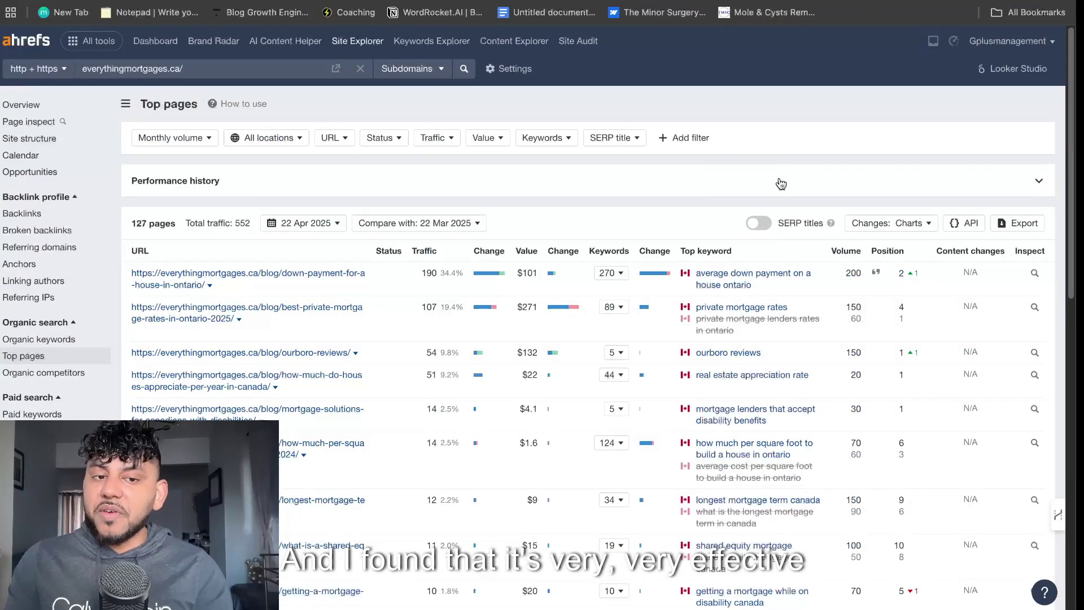
scroll(781, 183, "down", 3)
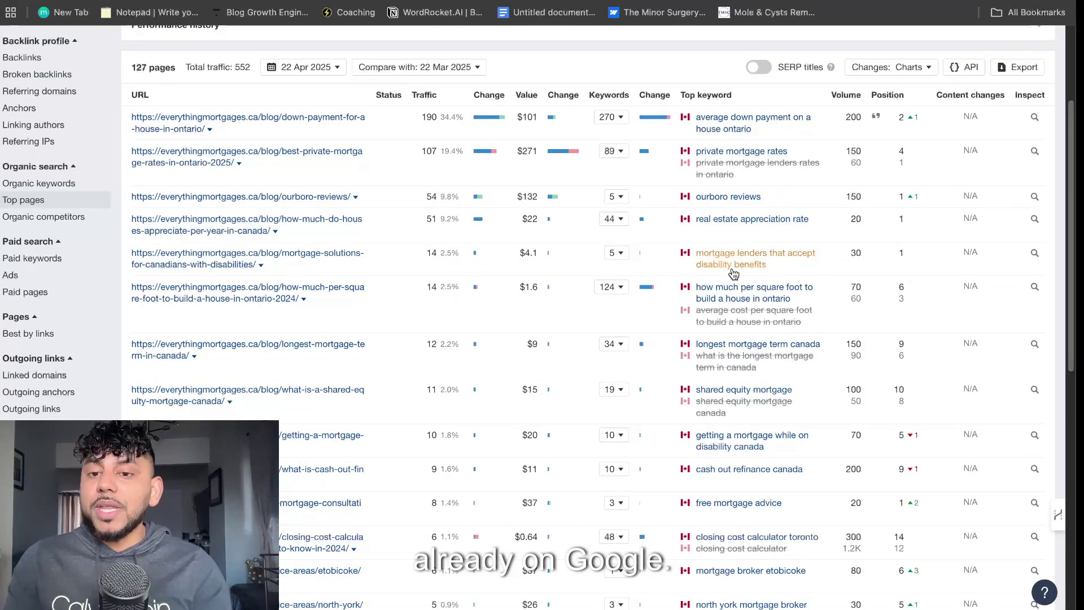
scroll(734, 273, "down", 2)
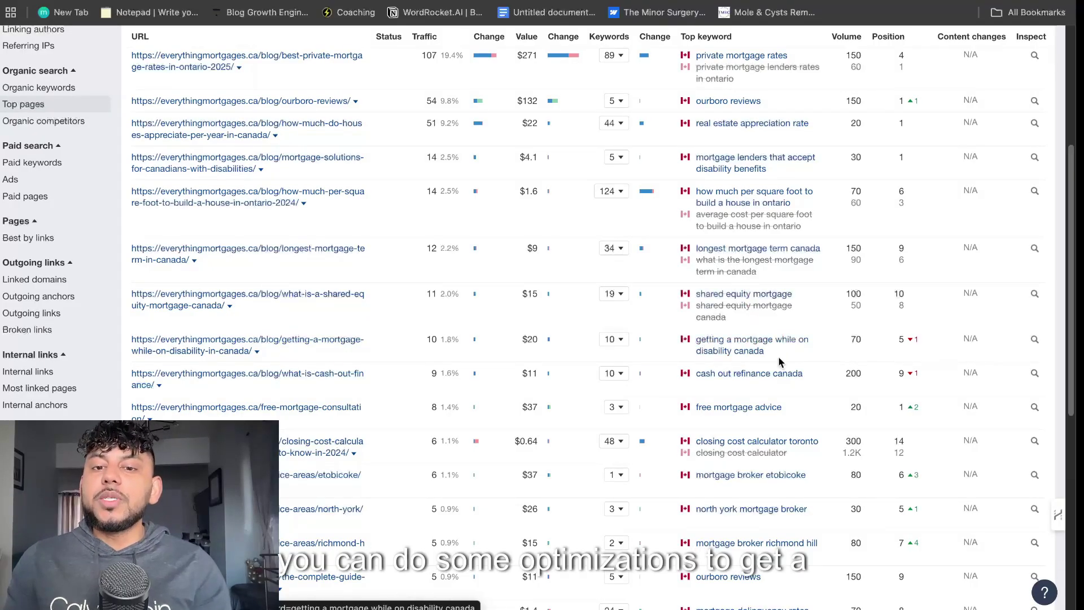
scroll(785, 358, "down", 2)
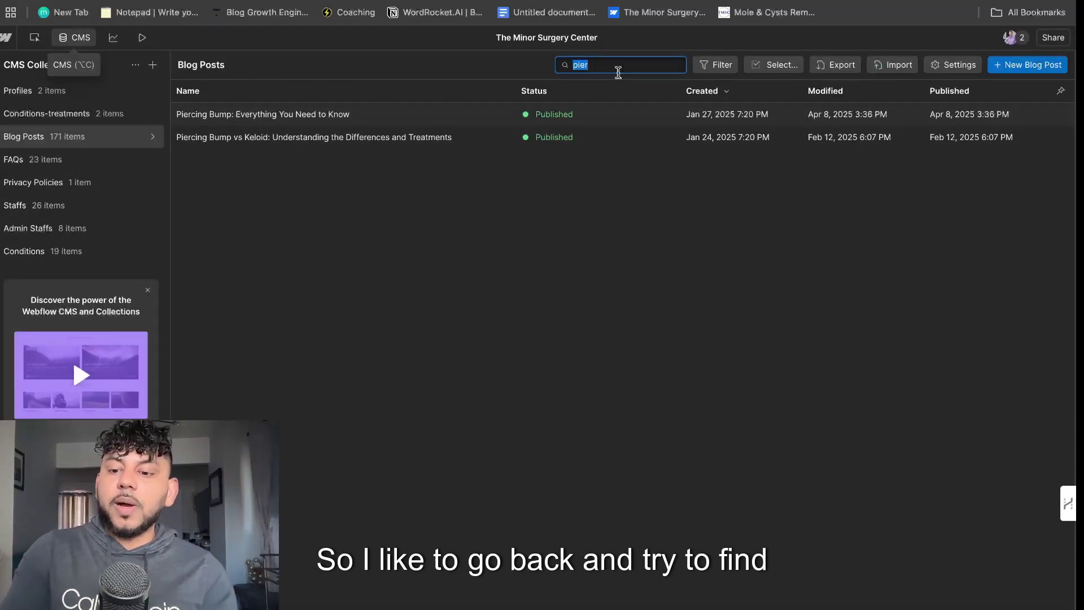
- Open the 'Why Do People Get Plastic Surgery? Insights & Reasons' post from the CMS list
scroll(669, 201, "down", 10)
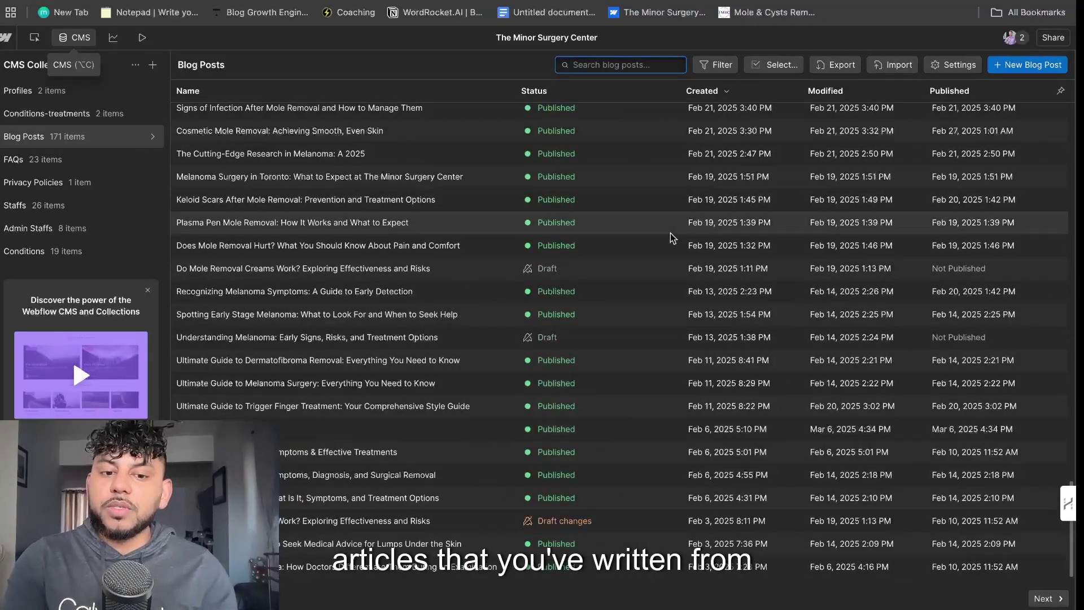
scroll(924, 507, "down", 20)
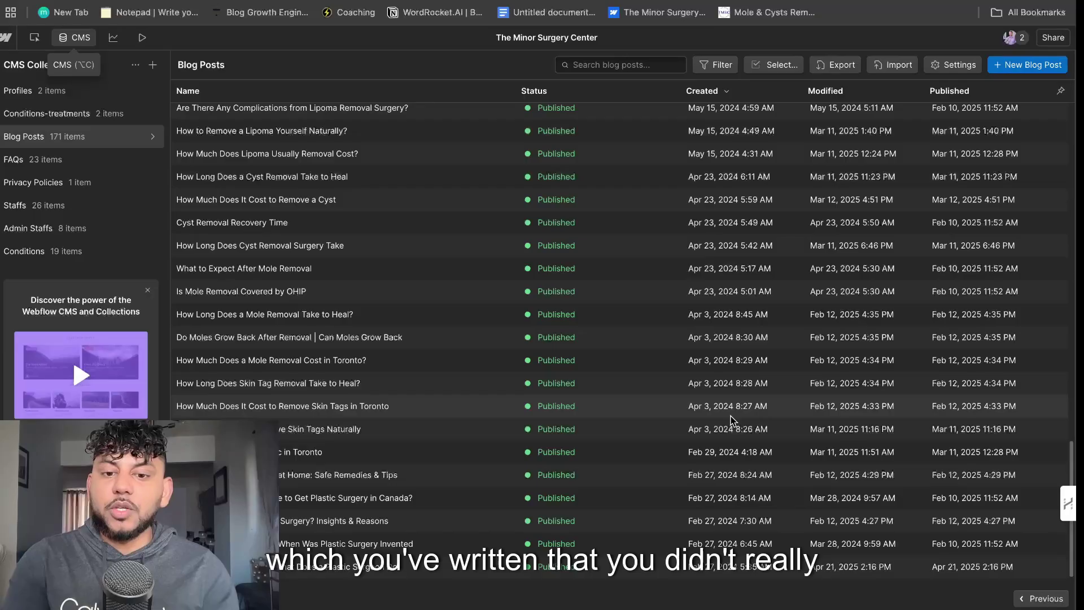
left_click(618, 517)
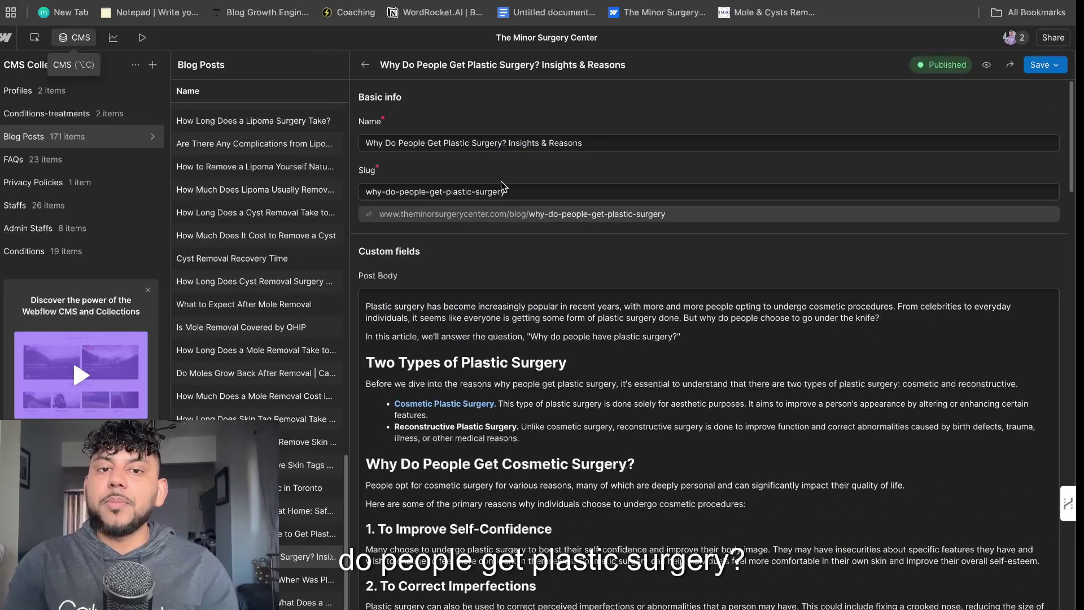
- Select all of the text in the post's Post Body field
scroll(558, 306, "down", 20)
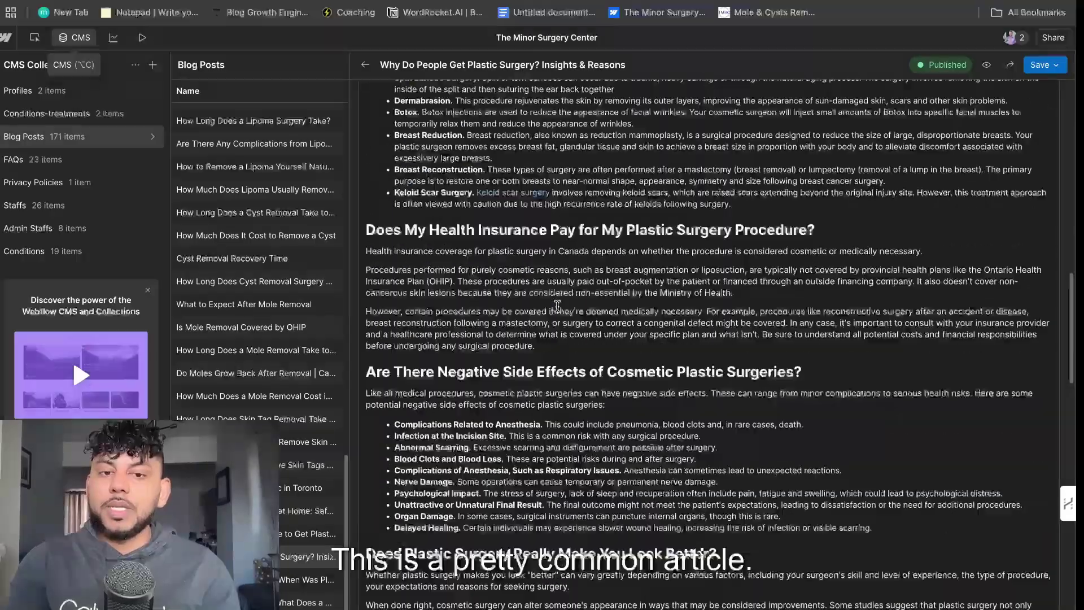
scroll(557, 306, "down", 8)
scroll(562, 311, "up", 2)
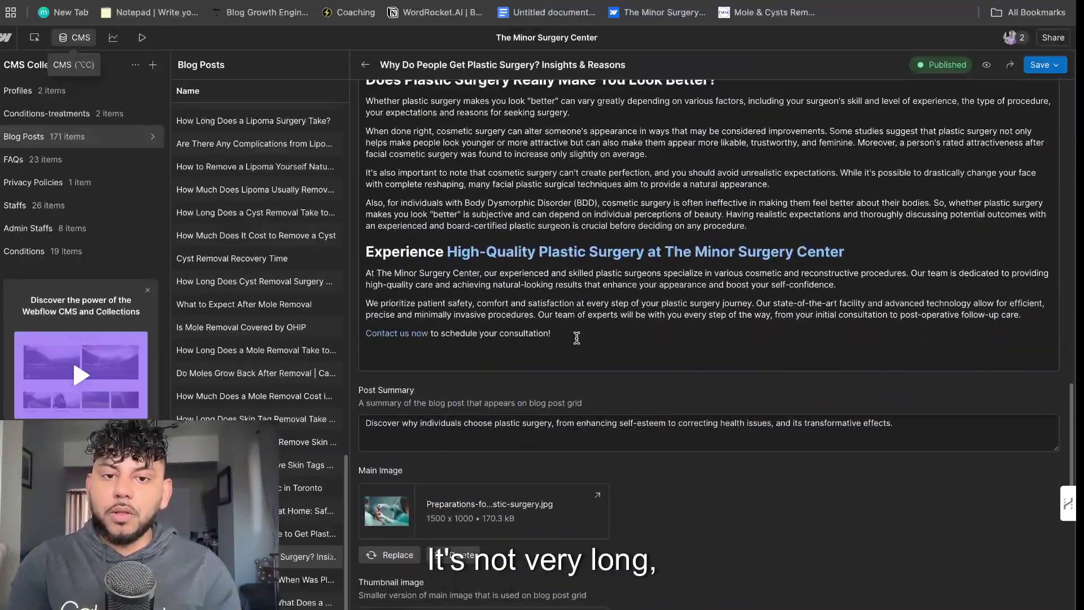
scroll(577, 338, "up", 8)
scroll(565, 409, "down", 6)
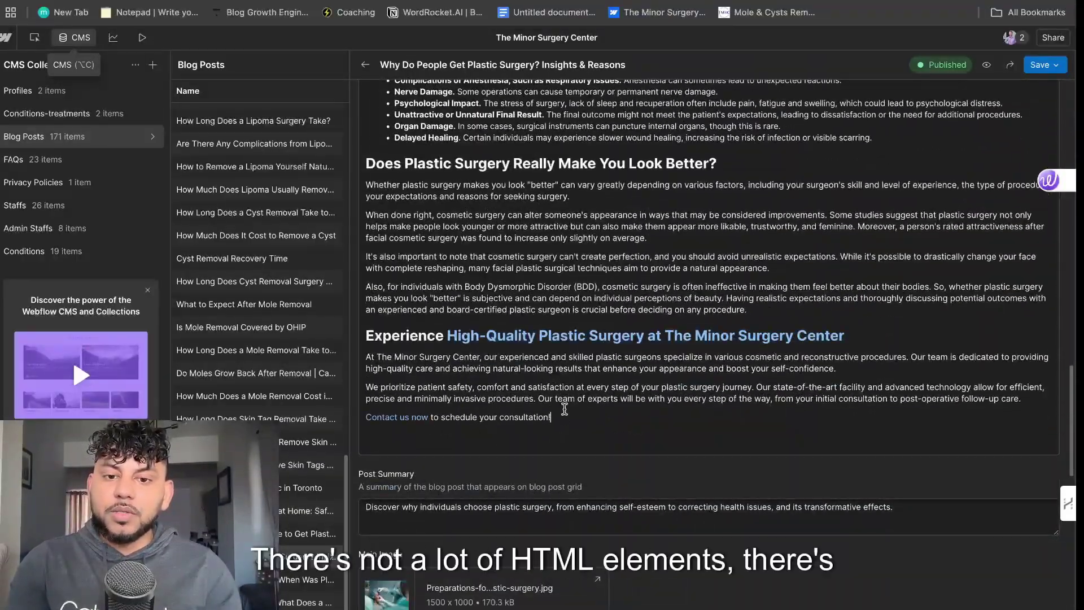
left_click_drag(564, 409, 504, 295)
scroll(565, 316, "down", 10)
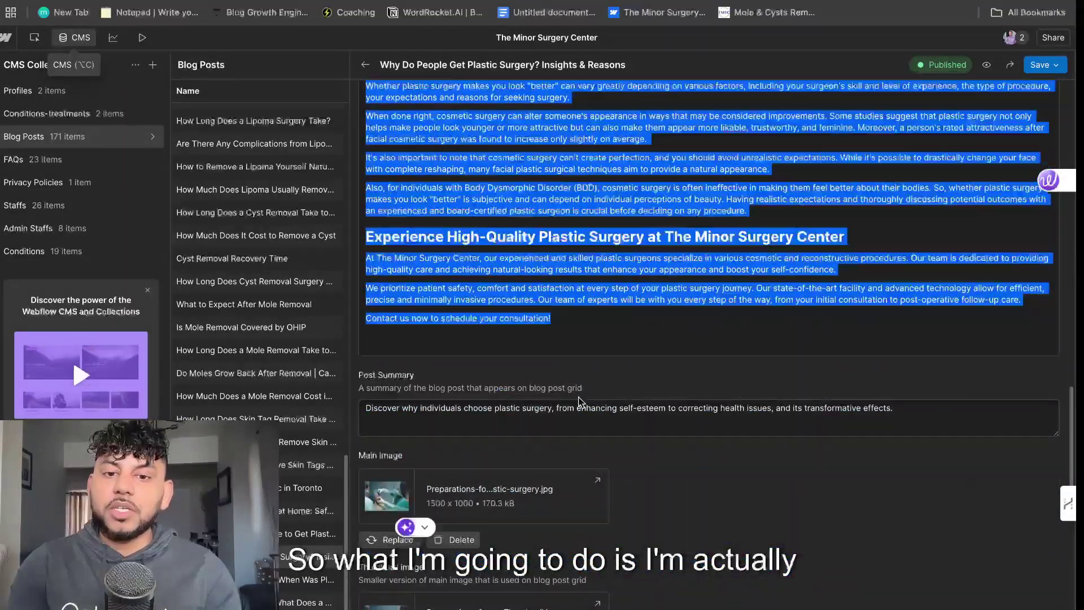
left_click(578, 326)
key("ctrl+a")
scroll(564, 283, "up", 15)
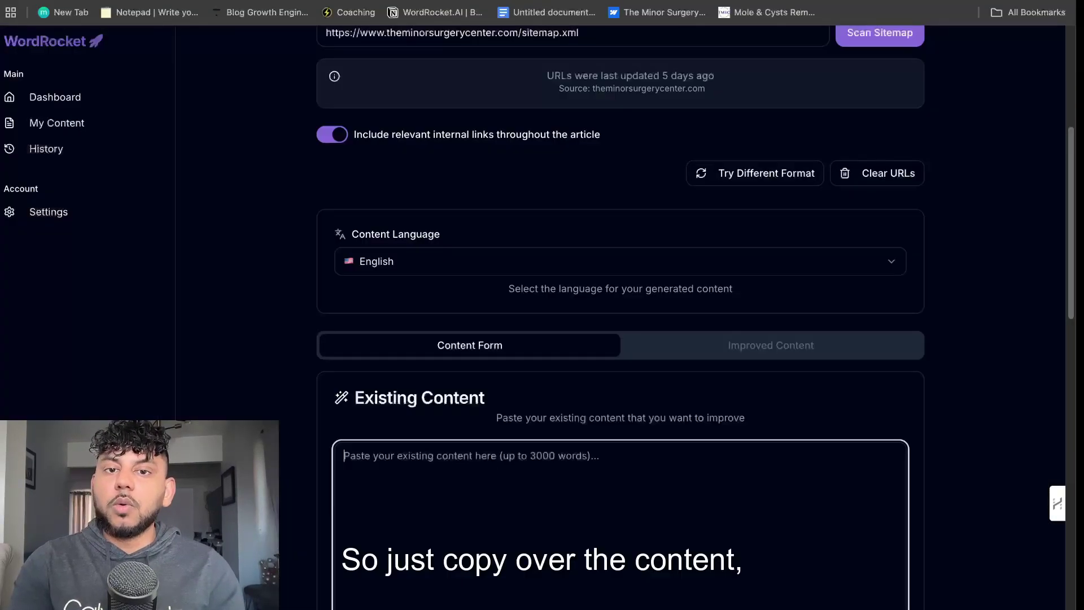
- Paste the 1,572-word plastic surgery article into the Existing Content box
scroll(524, 357, "down", 3)
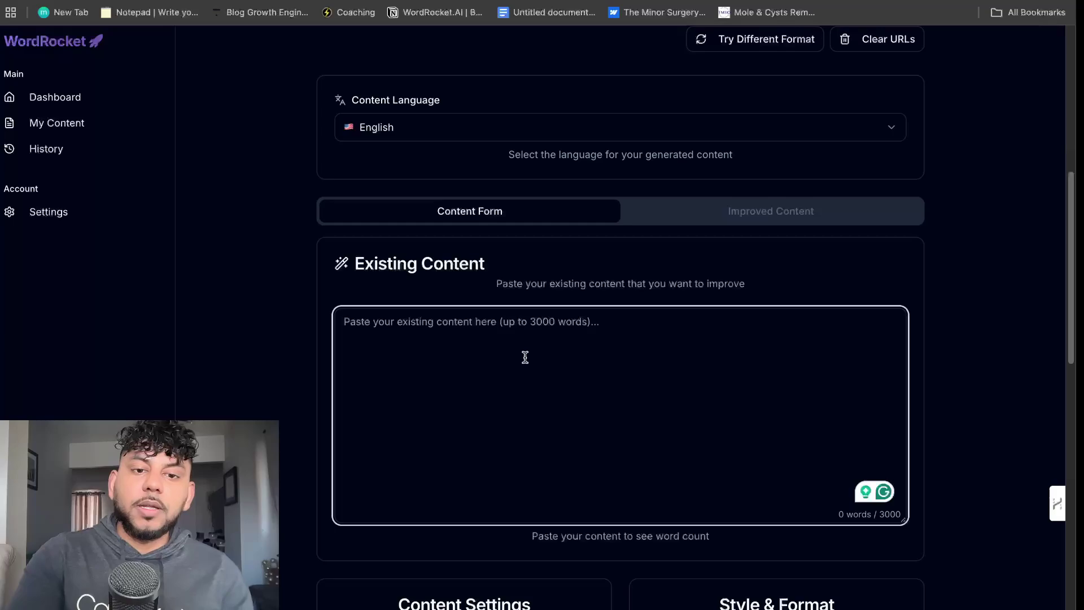
scroll(525, 357, "up", 8)
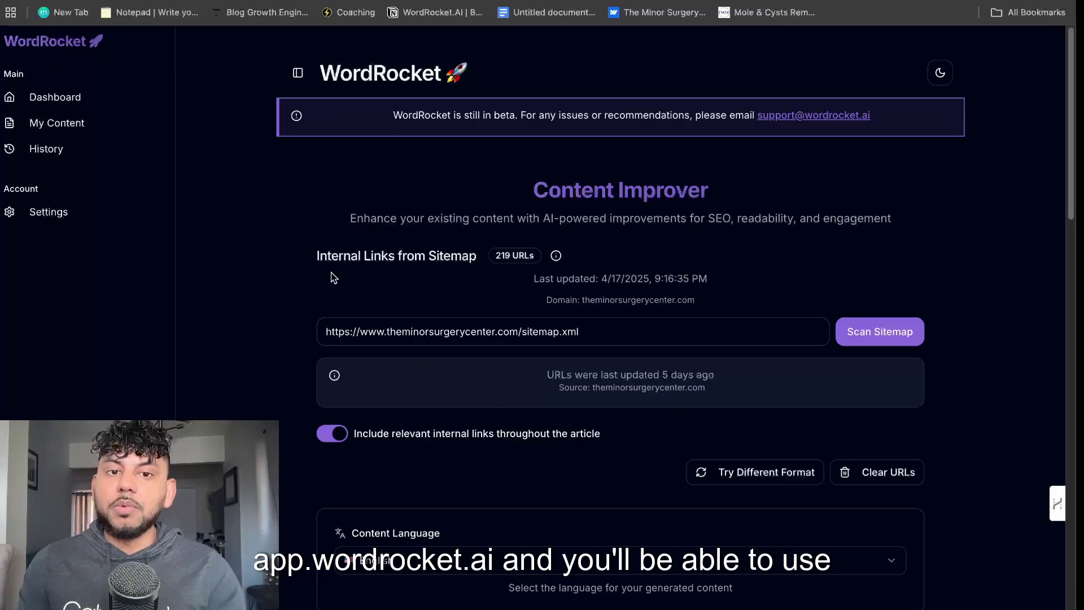
scroll(421, 392, "down", 10)
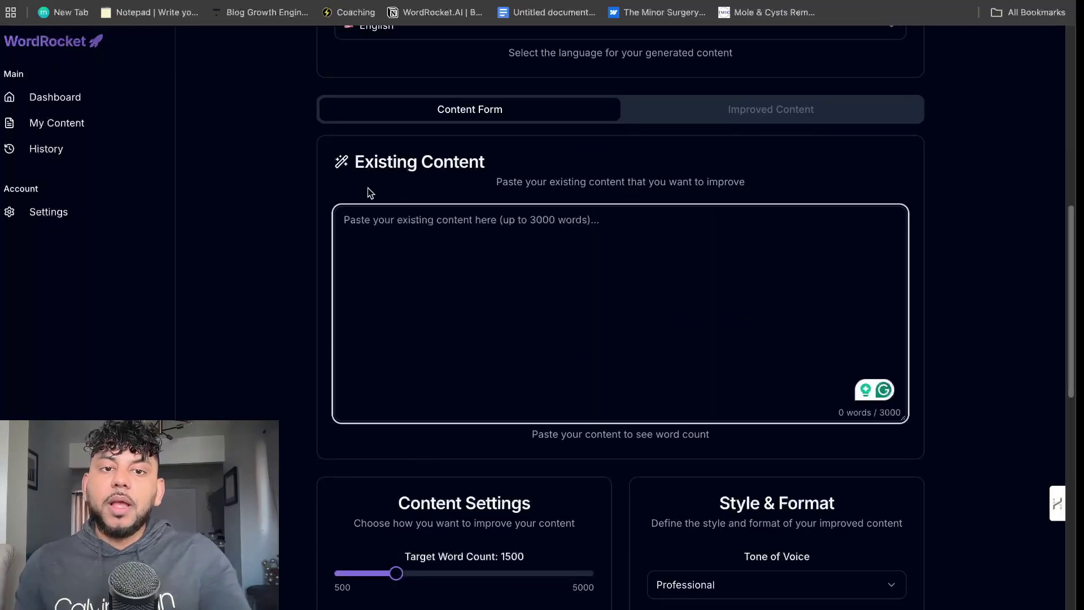
left_click(394, 331)
key("ctrl+v")
- Rescan the site's sitemap to refresh its 219 internal link URLs
scroll(479, 320, "up", 15)
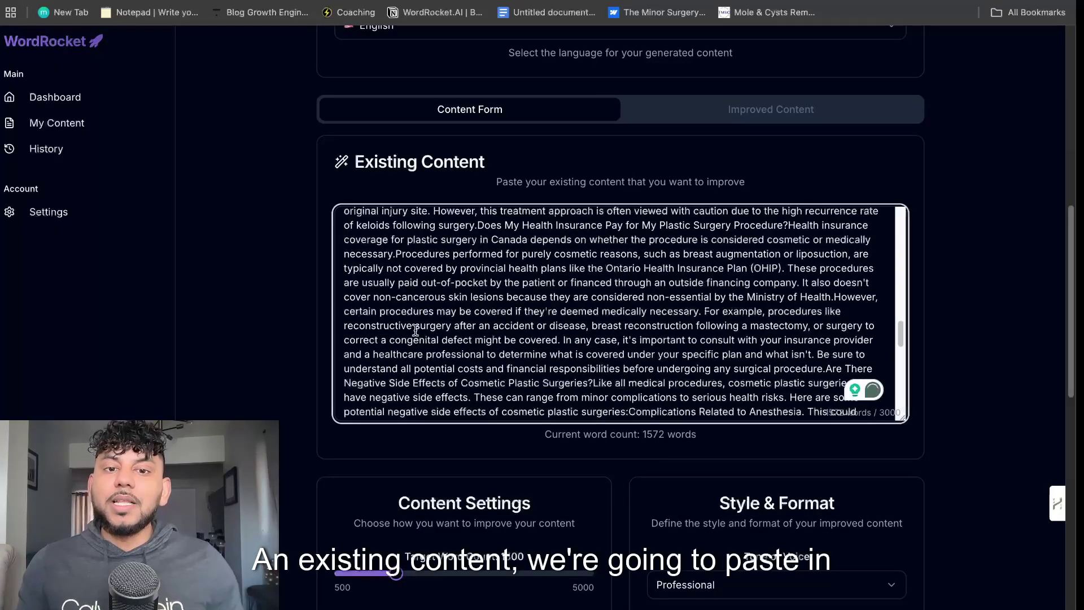
scroll(272, 275, "up", 10)
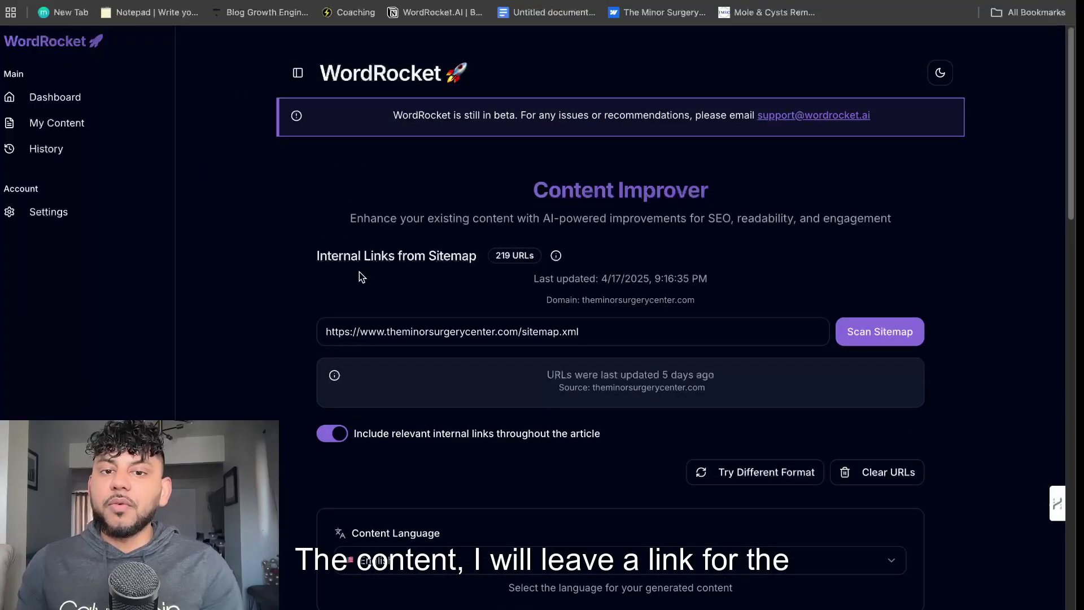
triple_click(550, 331)
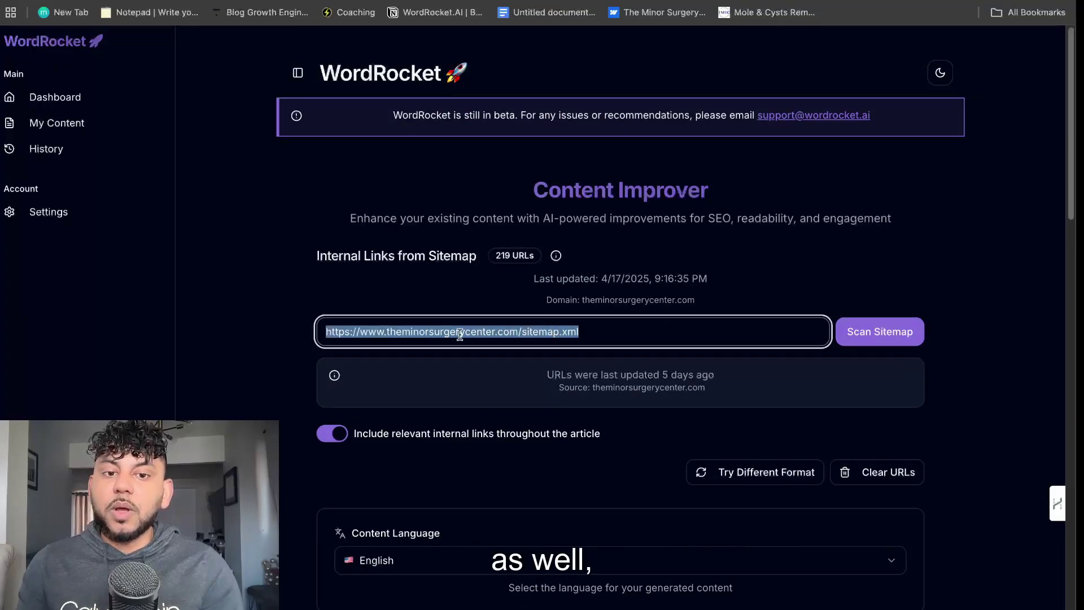
left_click(867, 337)
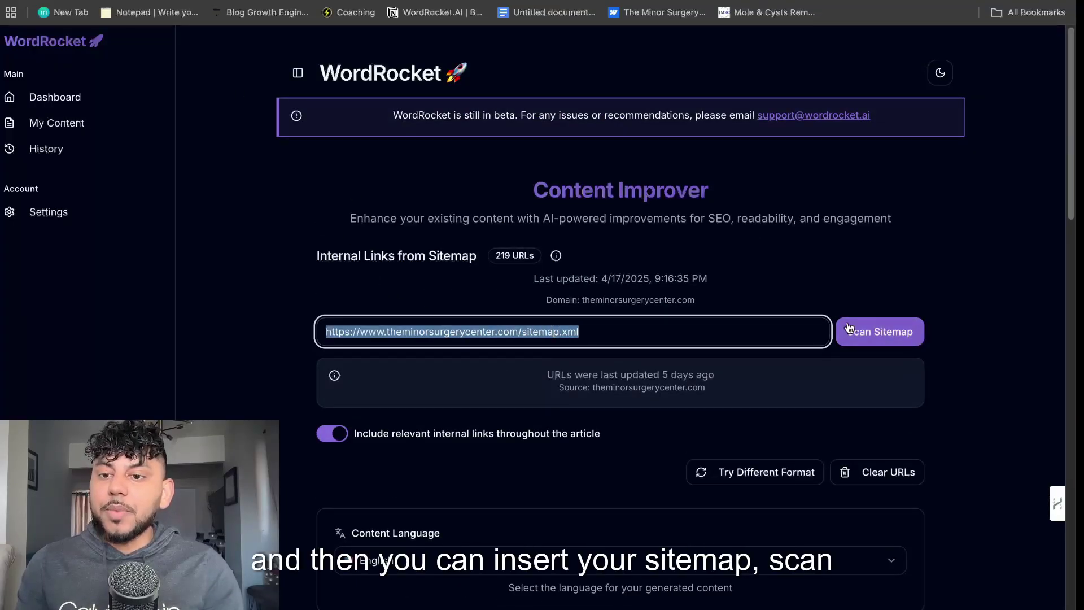
- Set the target word count to 3000 words
scroll(786, 466, "down", 1)
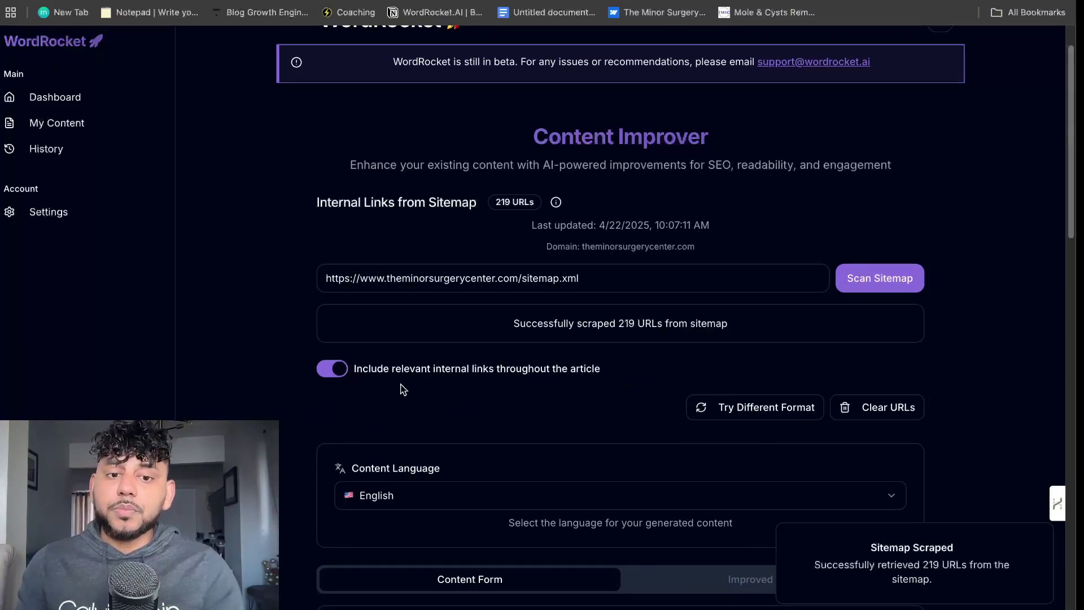
left_click_drag(362, 372, 536, 377)
scroll(607, 401, "down", 5)
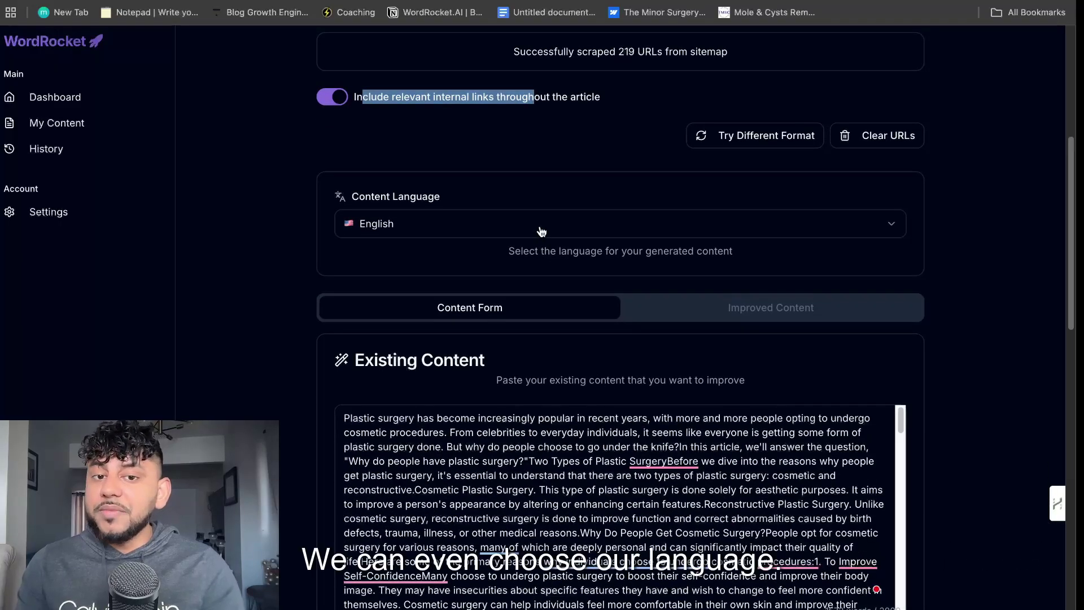
scroll(655, 356, "down", 5)
scroll(698, 403, "down", 5)
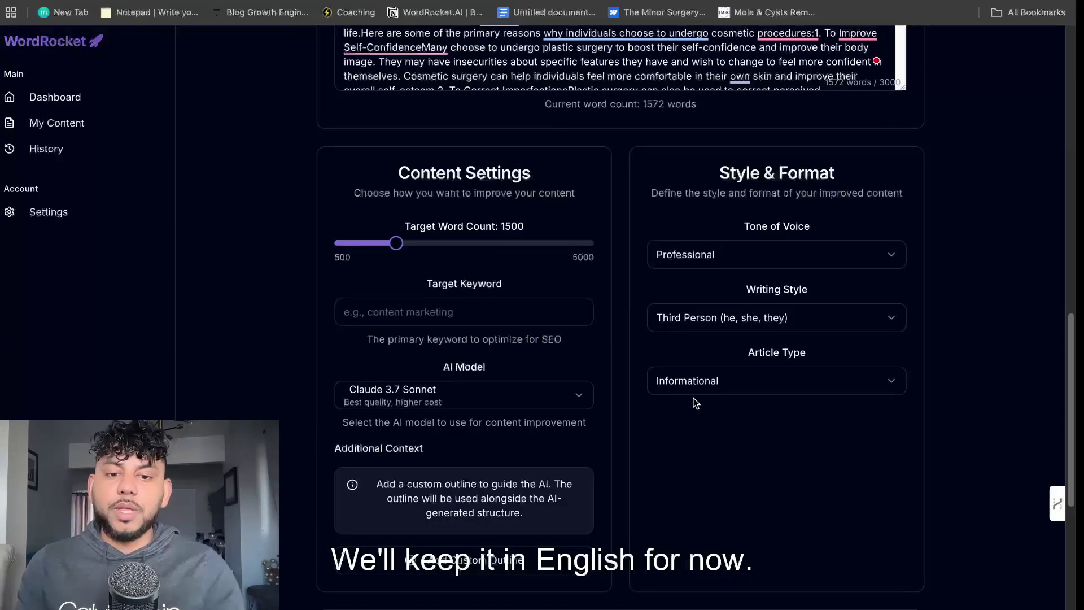
- Set the writing style to Neutral, keeping Professional tone and Informational article type
left_click_drag(397, 243, 478, 251)
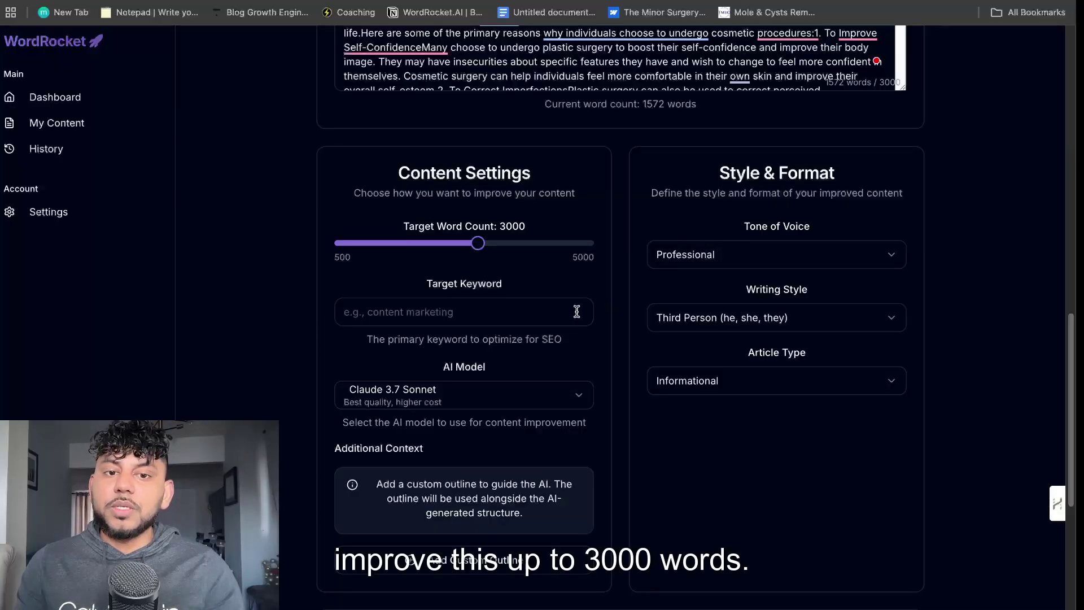
left_click(707, 253)
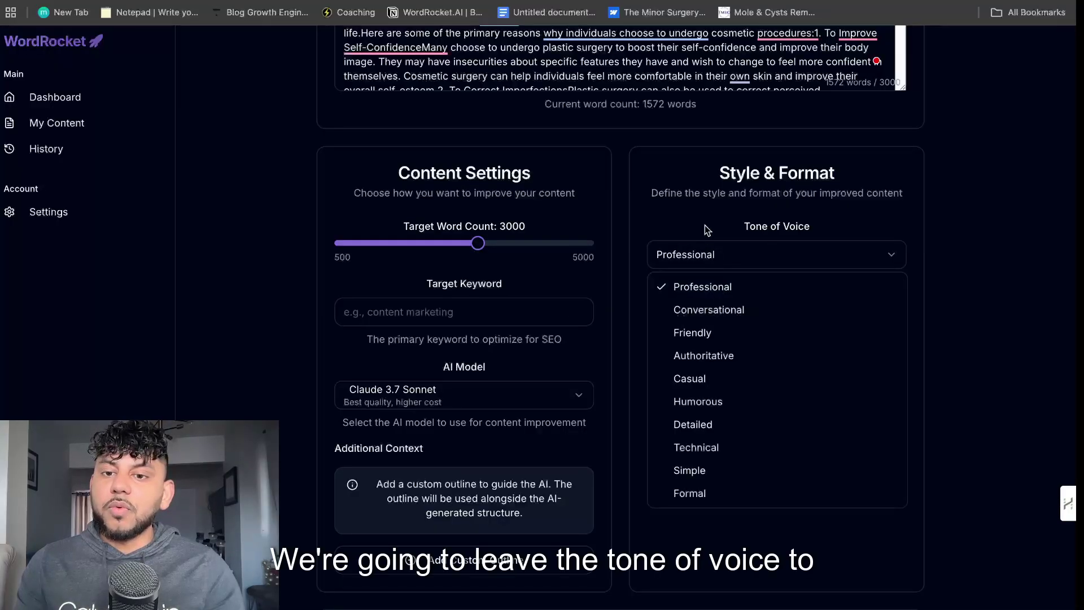
left_click(707, 254)
left_click(707, 316)
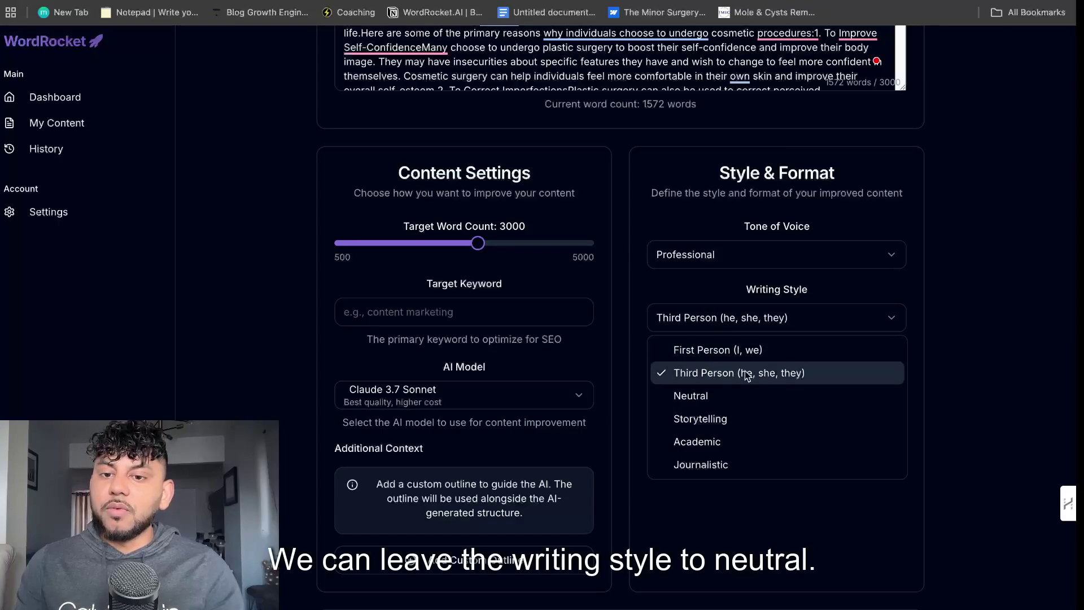
left_click(746, 395)
left_click(745, 380)
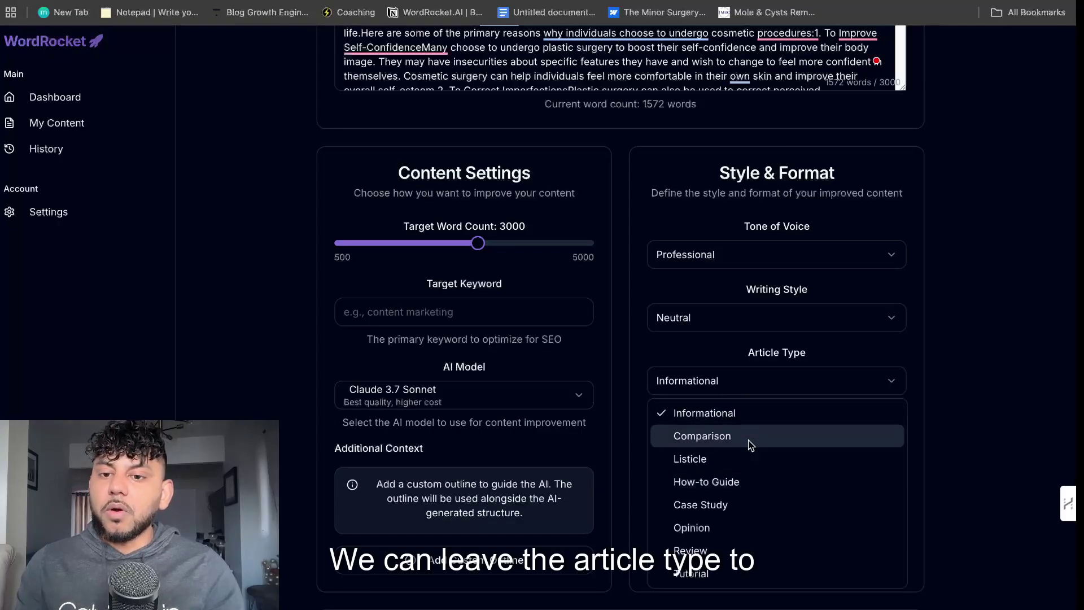
left_click(739, 424)
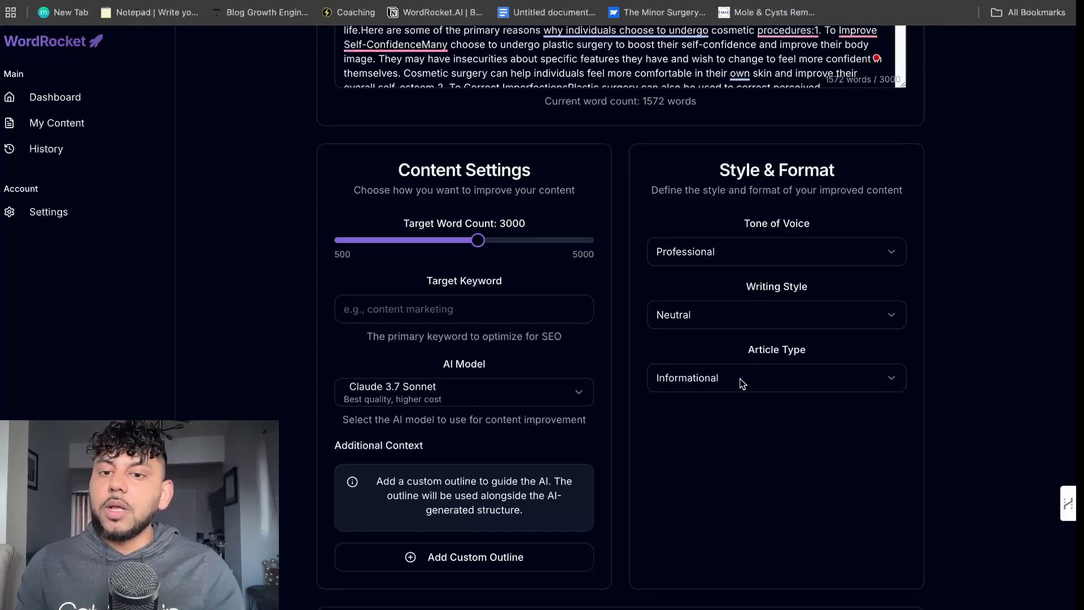
left_click(743, 383)
left_click(737, 384)
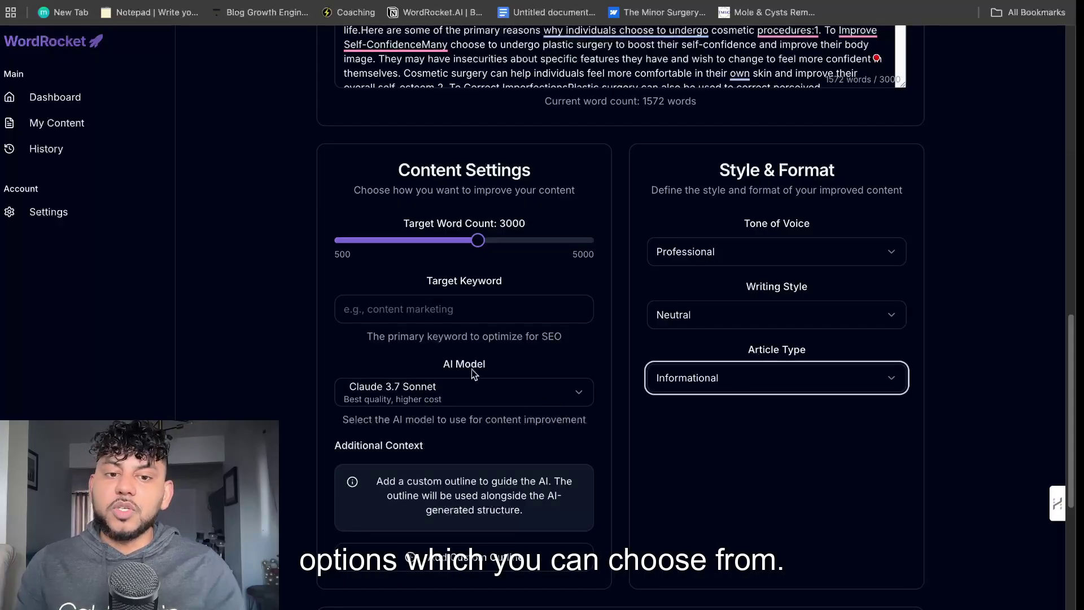
- Keep Claude 3.7 Sonnet as the AI model
left_click(472, 397)
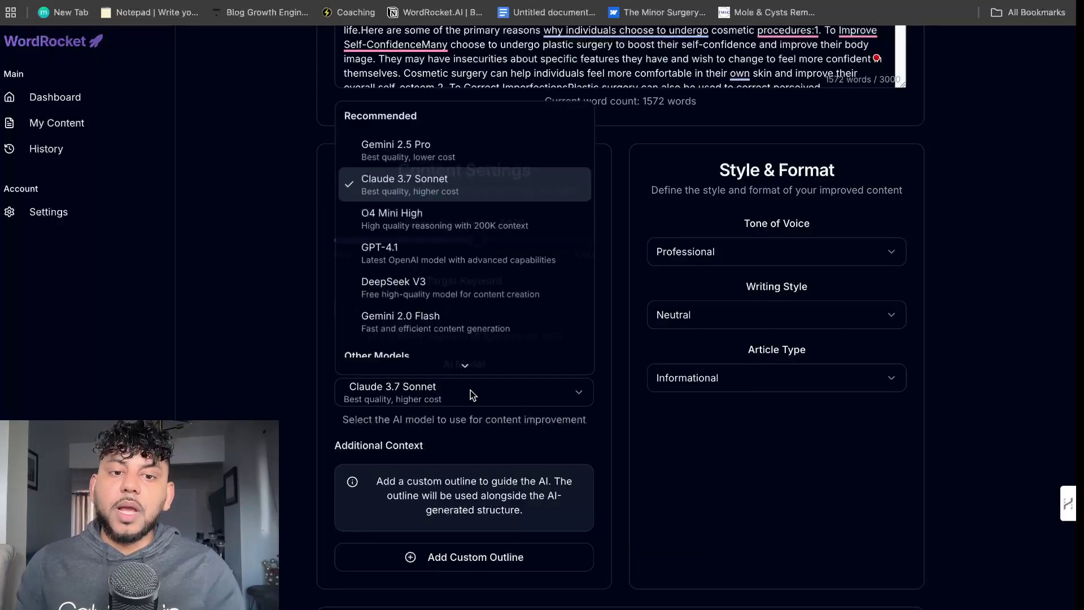
left_click(442, 195)
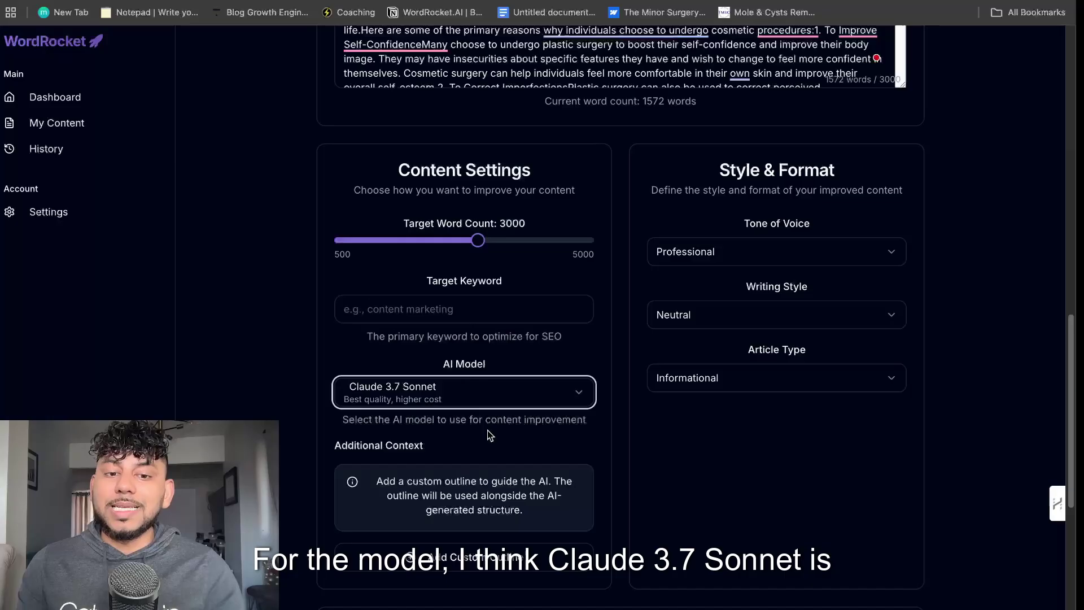
scroll(480, 372, "down", 1)
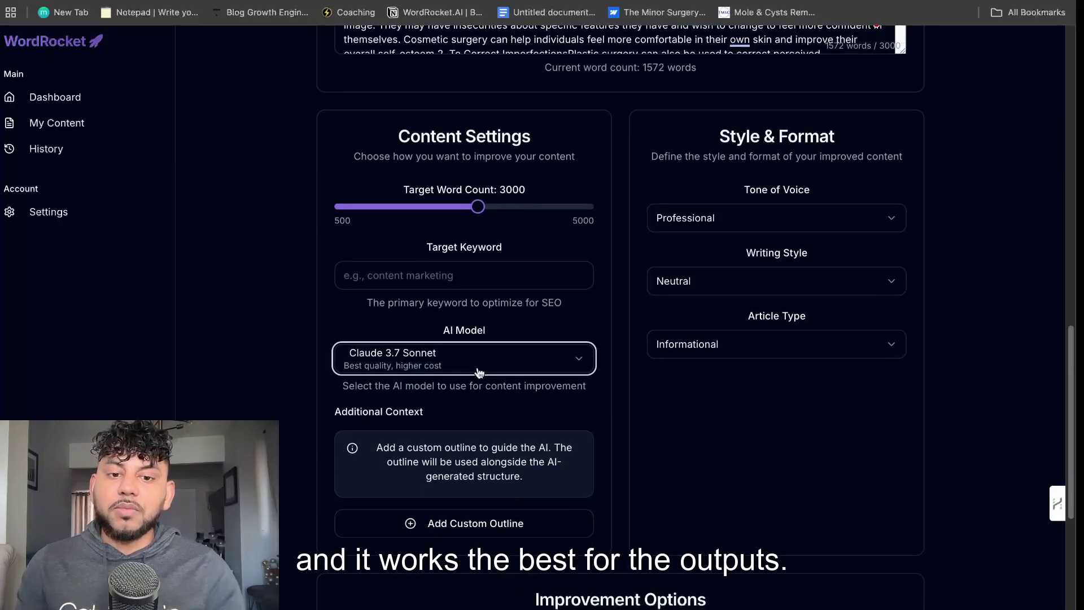
scroll(463, 276, "up", 10)
- Copy the heading and paste 'Why Do People Get Cosmetic Surgery' as the target keyword
left_click_drag(761, 372, 590, 373)
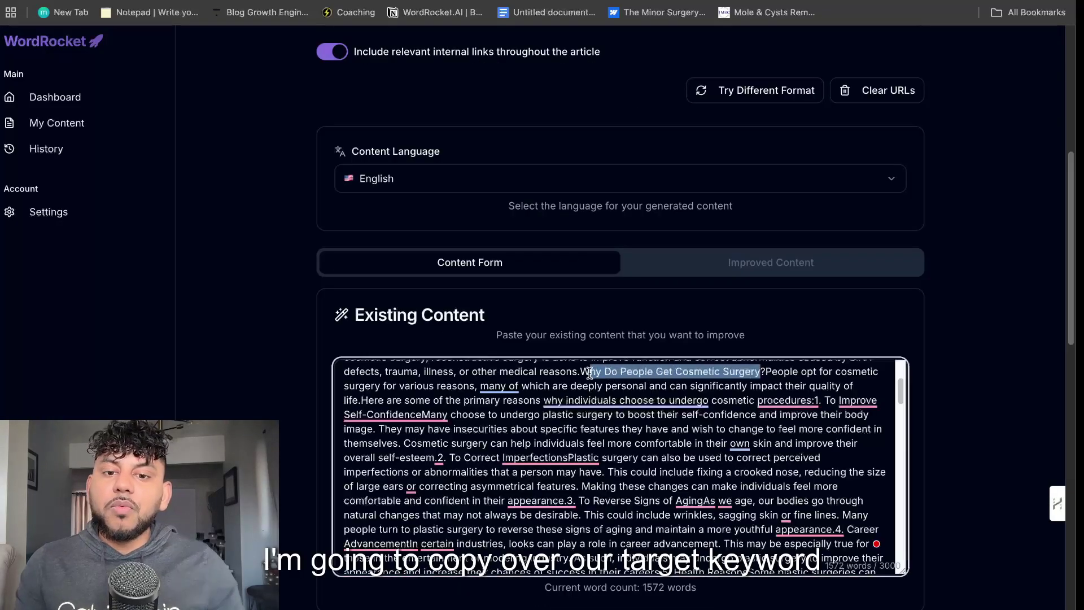
scroll(590, 373, "down", 10)
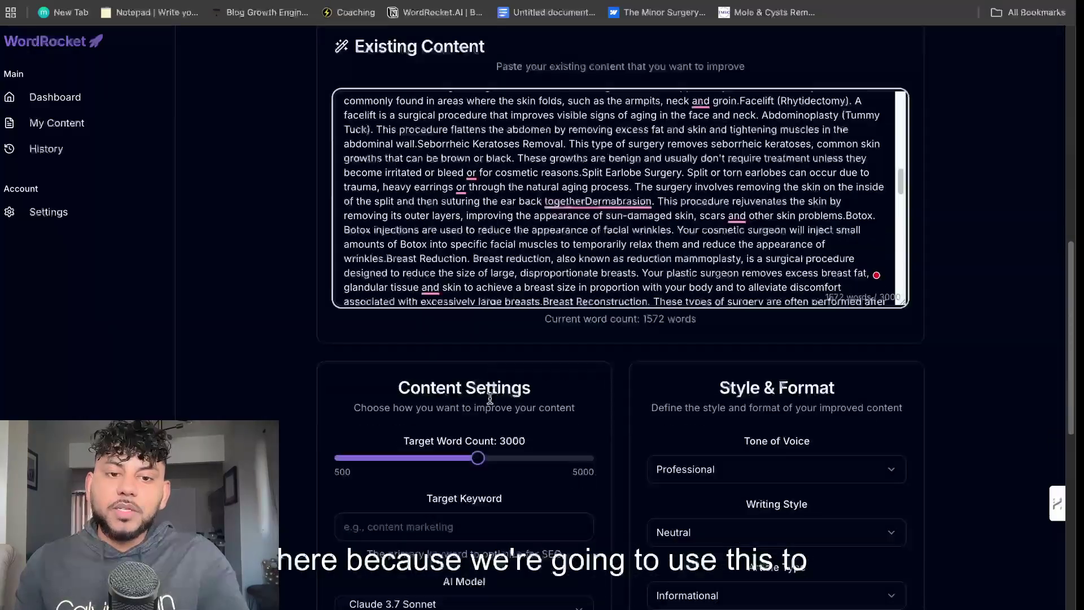
scroll(477, 506, "down", 5)
left_click(429, 224)
type("Why Do People Get Cosmetic Surgery")
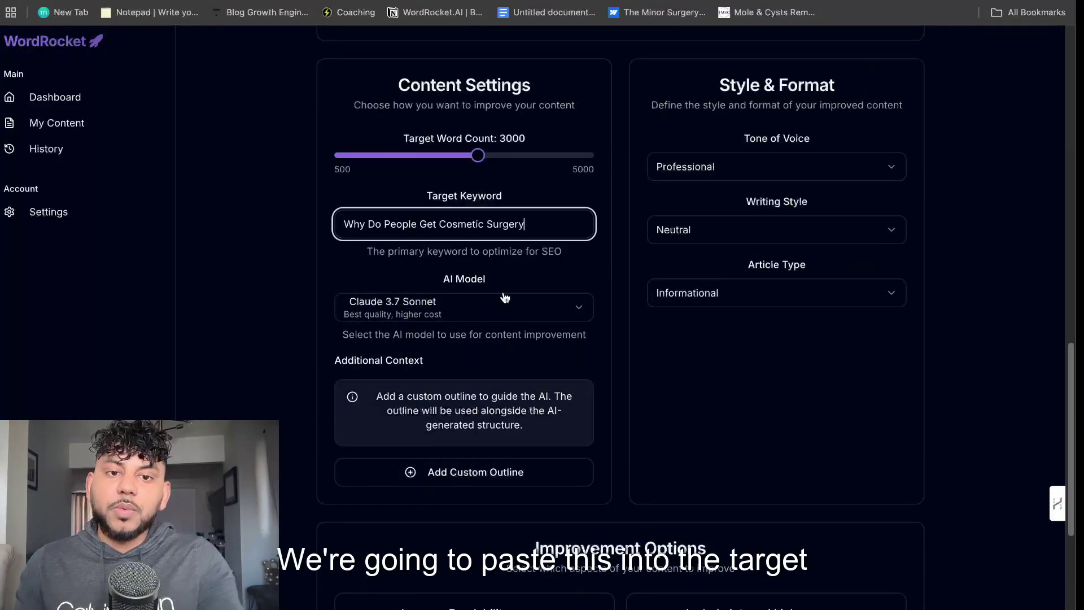
scroll(692, 409, "down", 1)
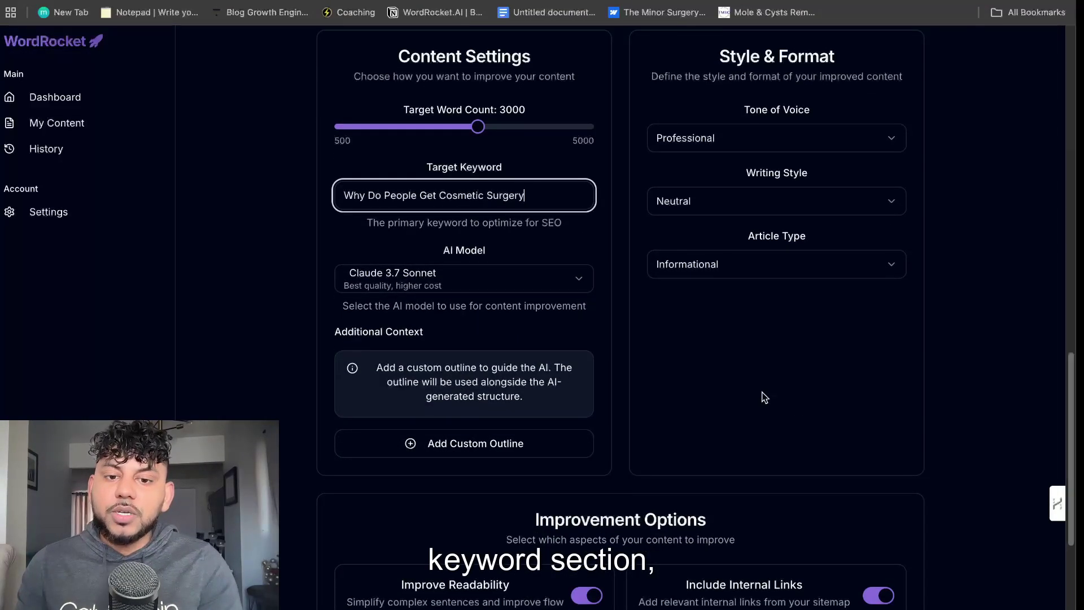
scroll(765, 398, "down", 5)
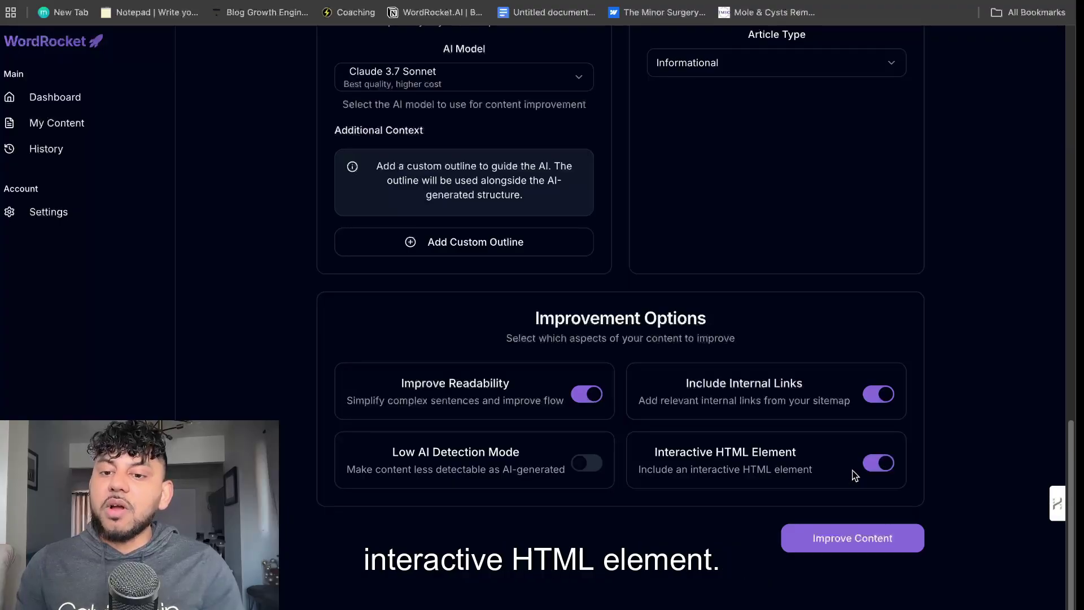
- Enable the Interactive HTML Element option and start improving the content
left_click(588, 464)
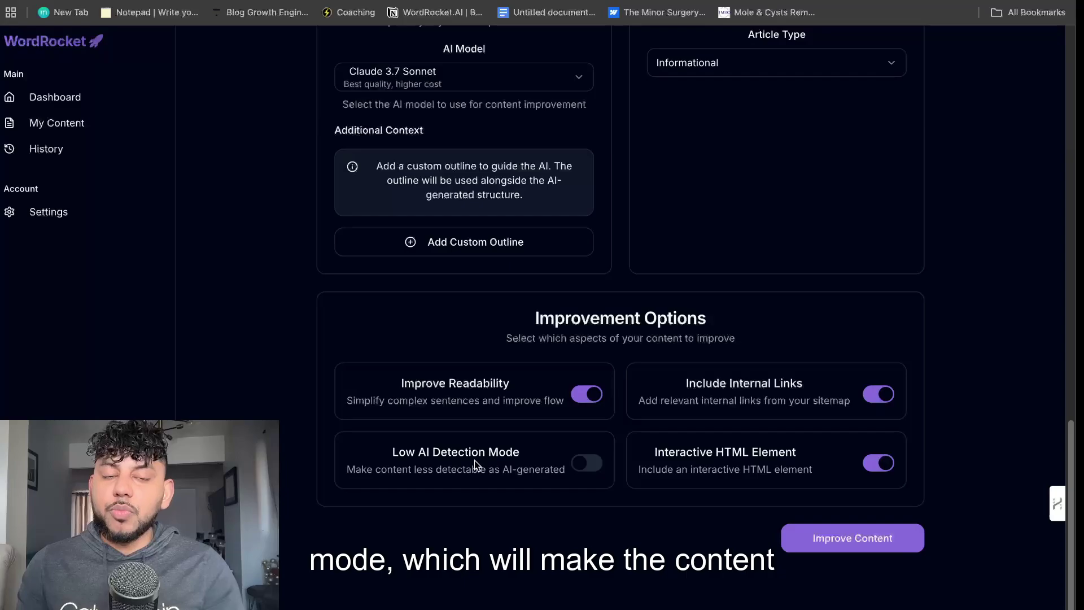
scroll(586, 425, "up", 7)
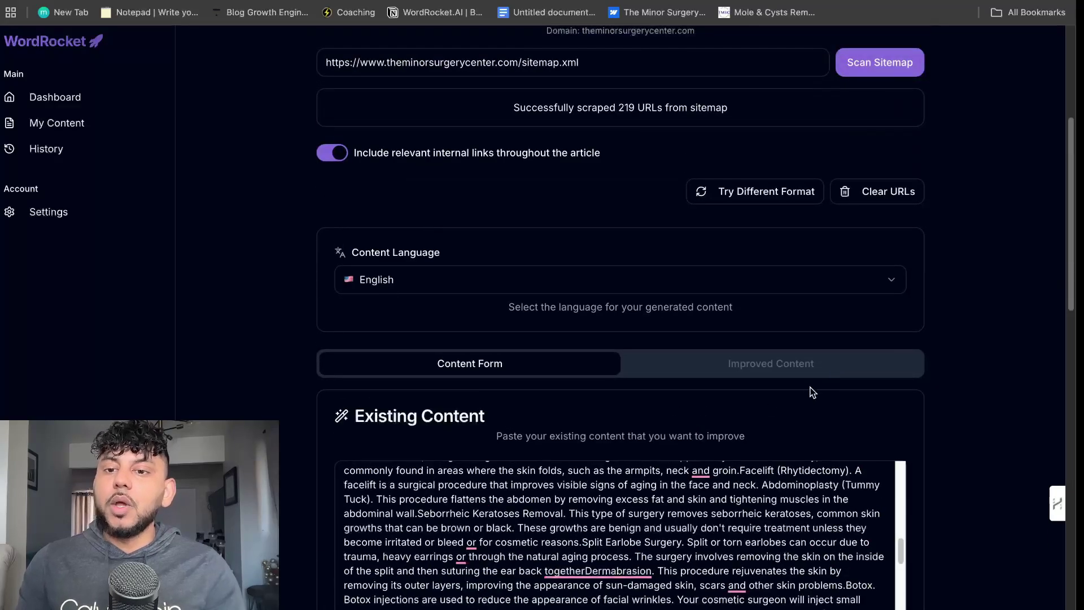
scroll(884, 359, "down", 15)
scroll(867, 452, "up", 12)
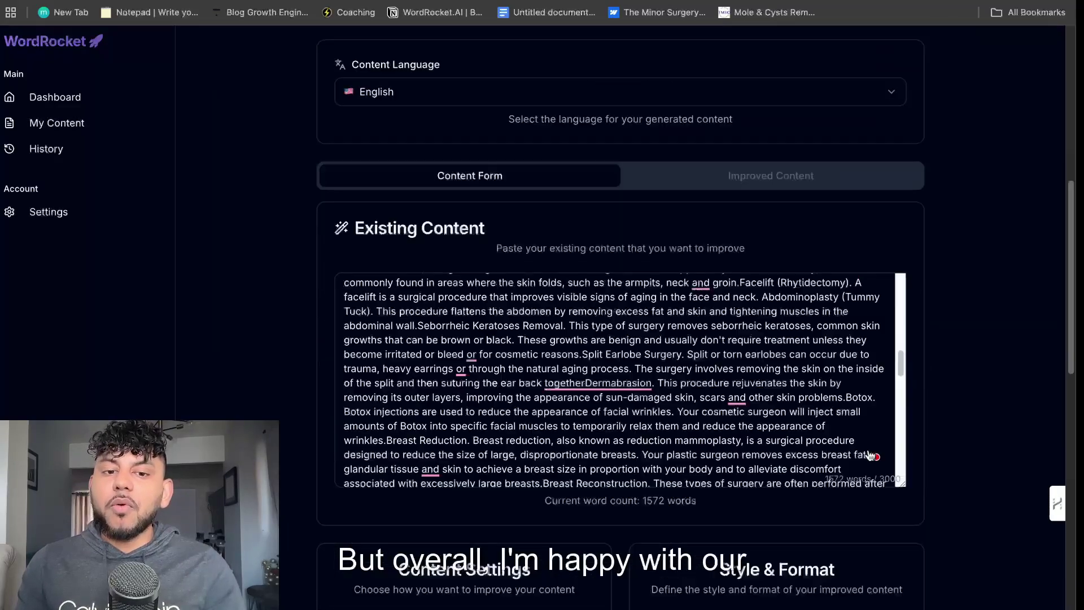
scroll(873, 456, "down", 10)
left_click(879, 566)
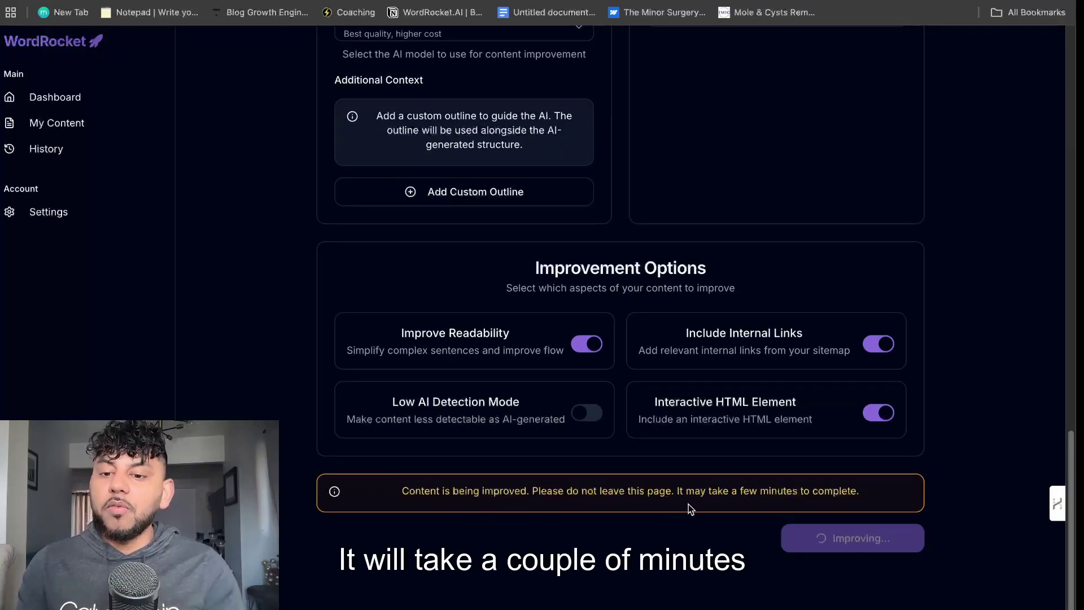
- While WordRocket improves the article, open BlogImage AI's Social Media image template
scroll(689, 504, "up", 10)
scroll(744, 376, "up", 5)
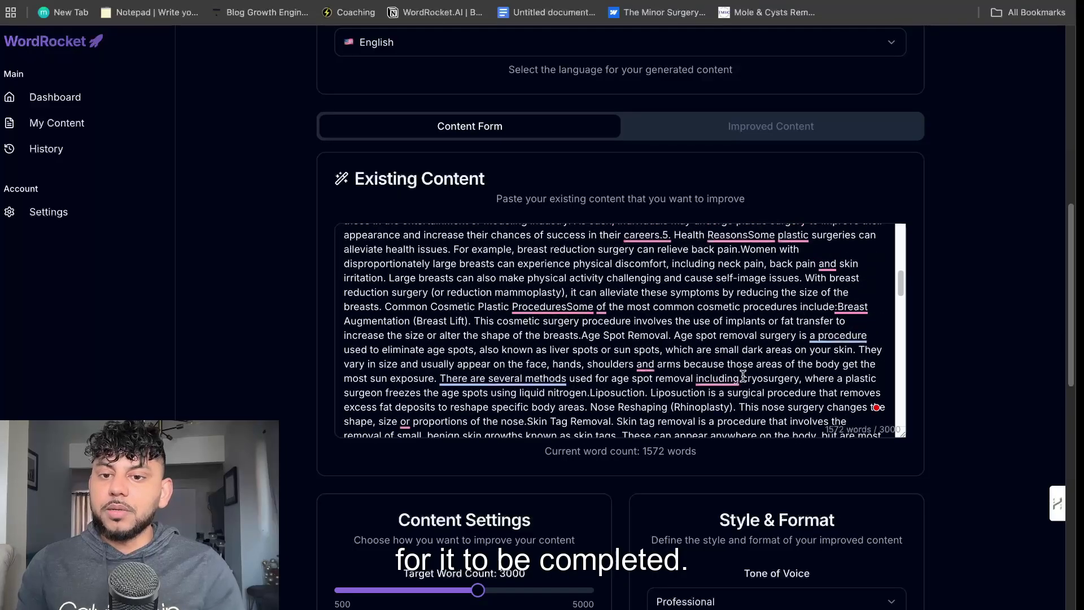
scroll(743, 376, "up", 5)
scroll(920, 306, "up", 10)
scroll(921, 306, "down", 5)
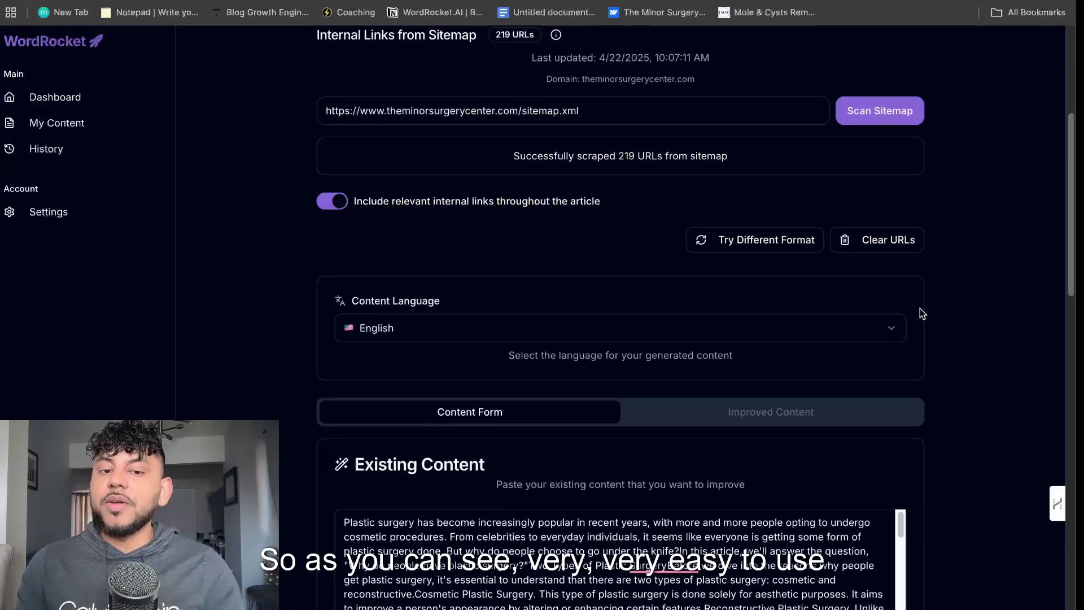
scroll(922, 314, "down", 7)
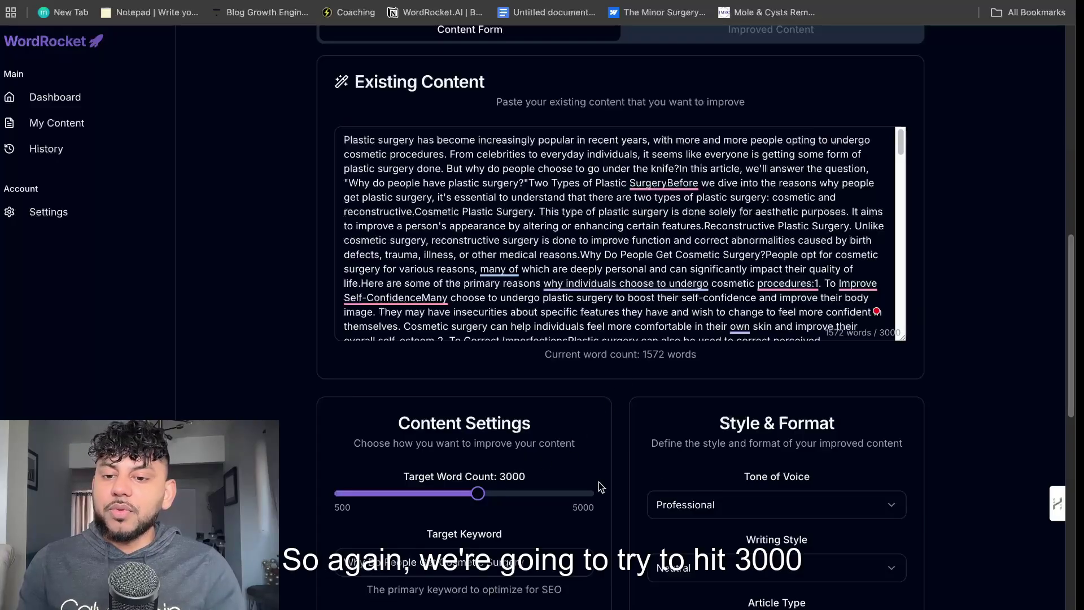
scroll(850, 414, "down", 1)
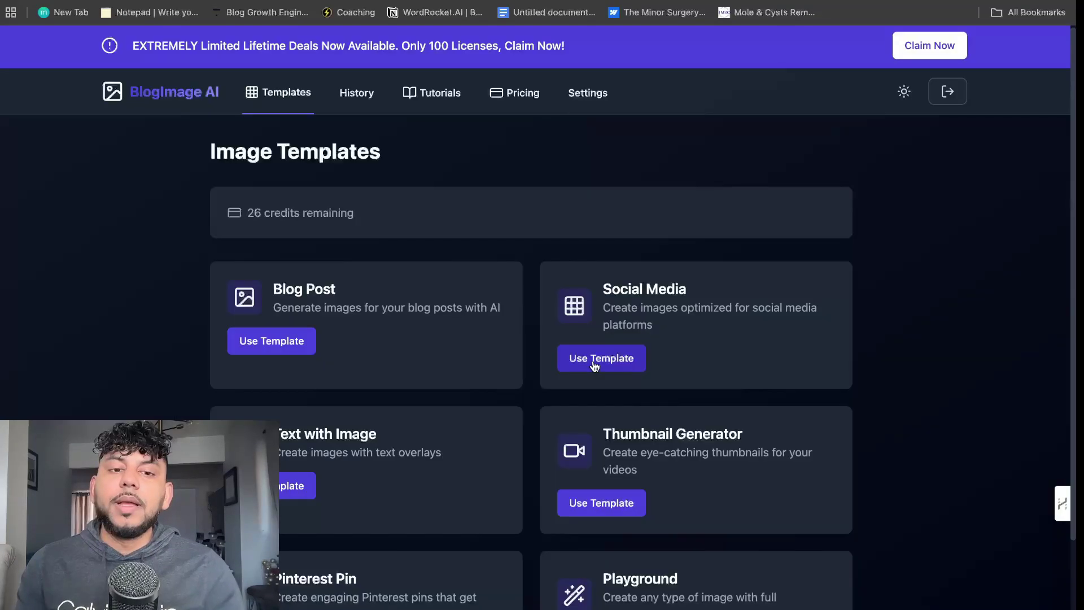
left_click(594, 360)
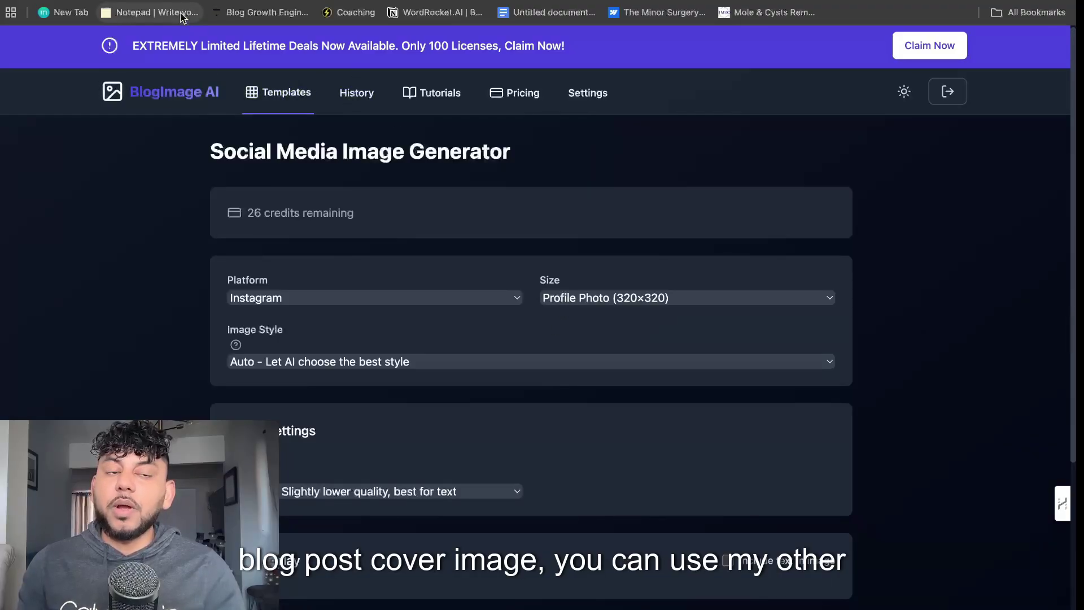
- Set the image size to Landscape (1080×566) and the style to Realistic
left_click(684, 299)
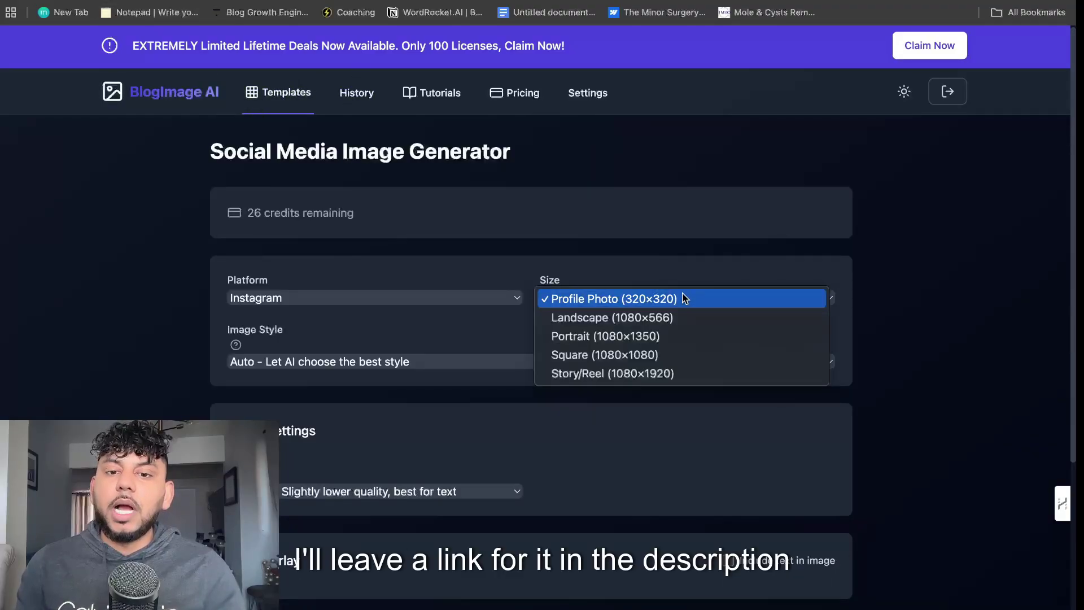
left_click(686, 318)
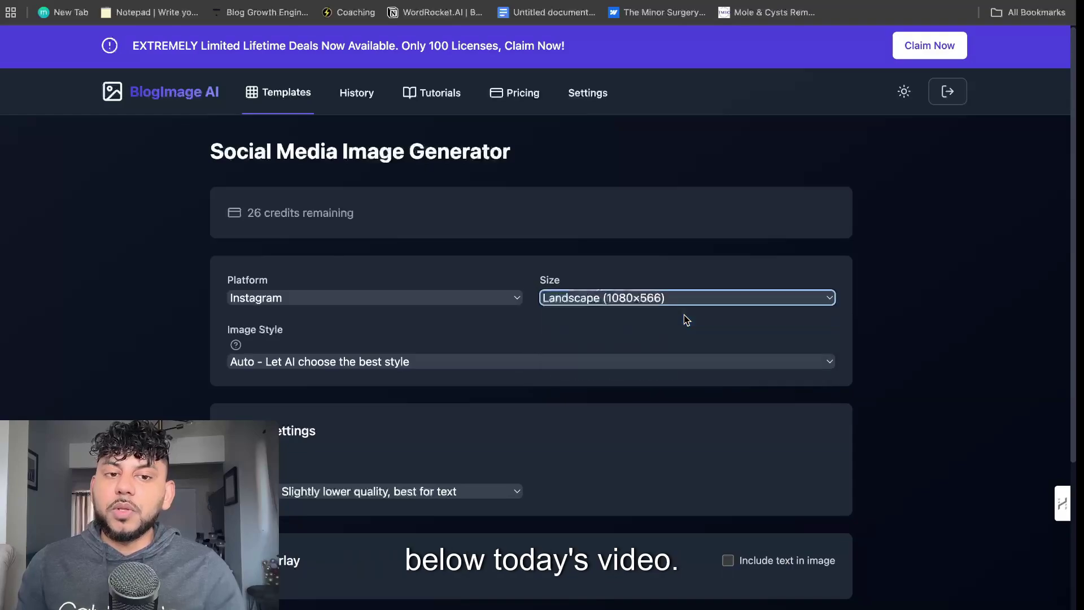
left_click(509, 361)
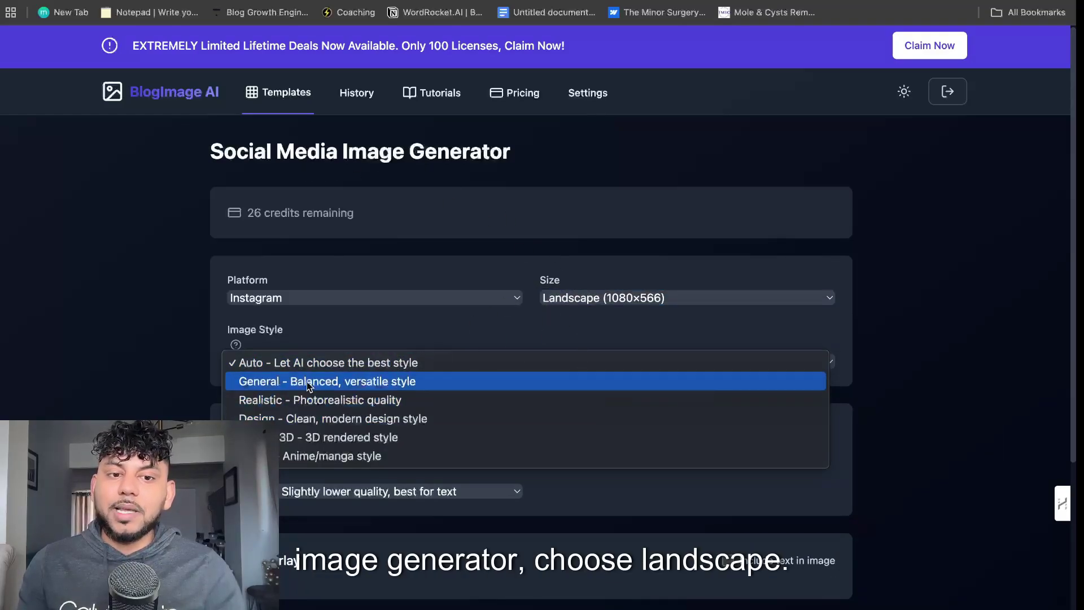
left_click(306, 398)
scroll(531, 392, "down", 4)
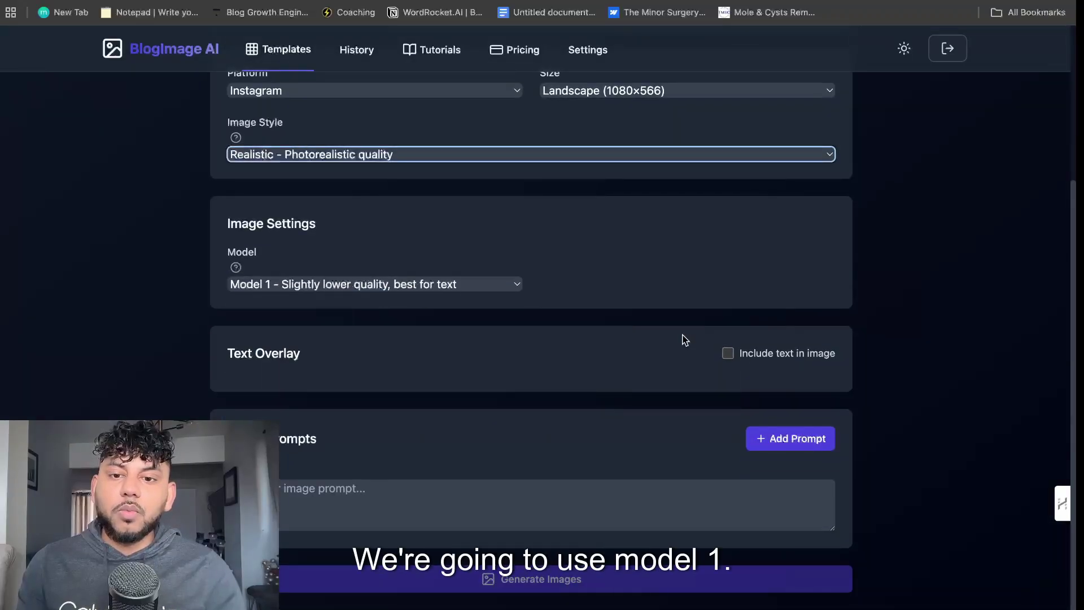
- Include text in the image with main text 'Why Do People Get Cosmetic Surgery'
left_click(728, 353)
left_click(454, 400)
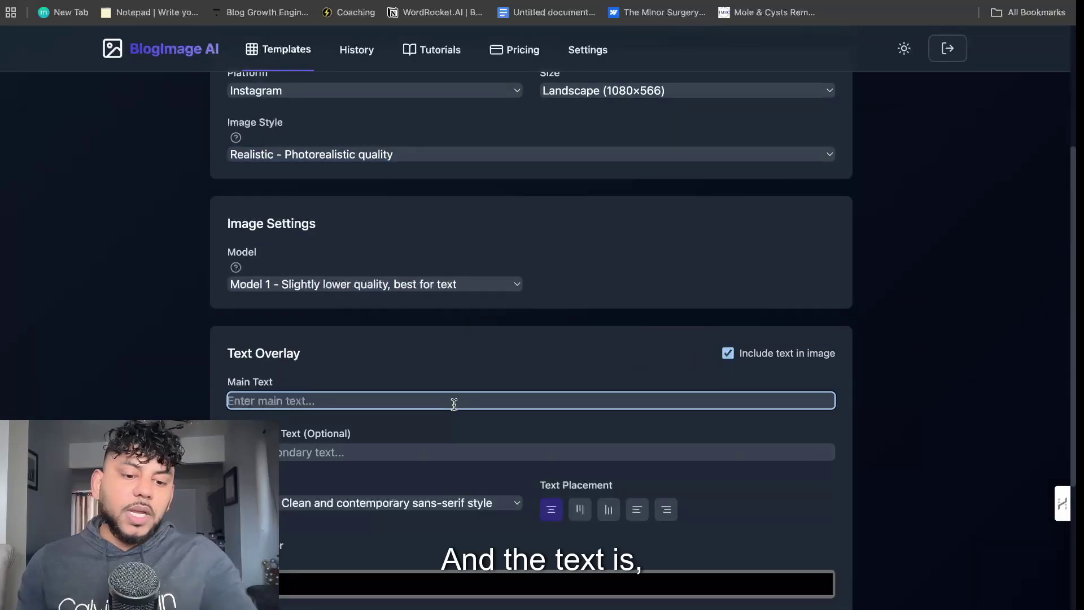
type("Why Do People Get Cosmetic Surgery")
scroll(452, 429, "down", 4)
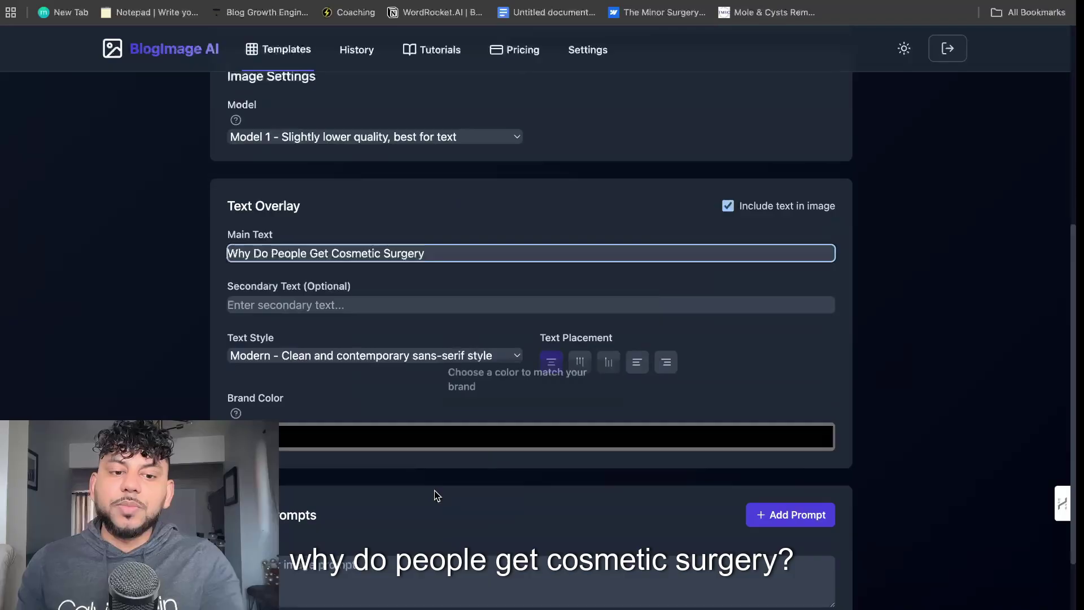
- Enter an image prompt about a consultation at a plastic surgery clinic
left_click(356, 500)
type("A")
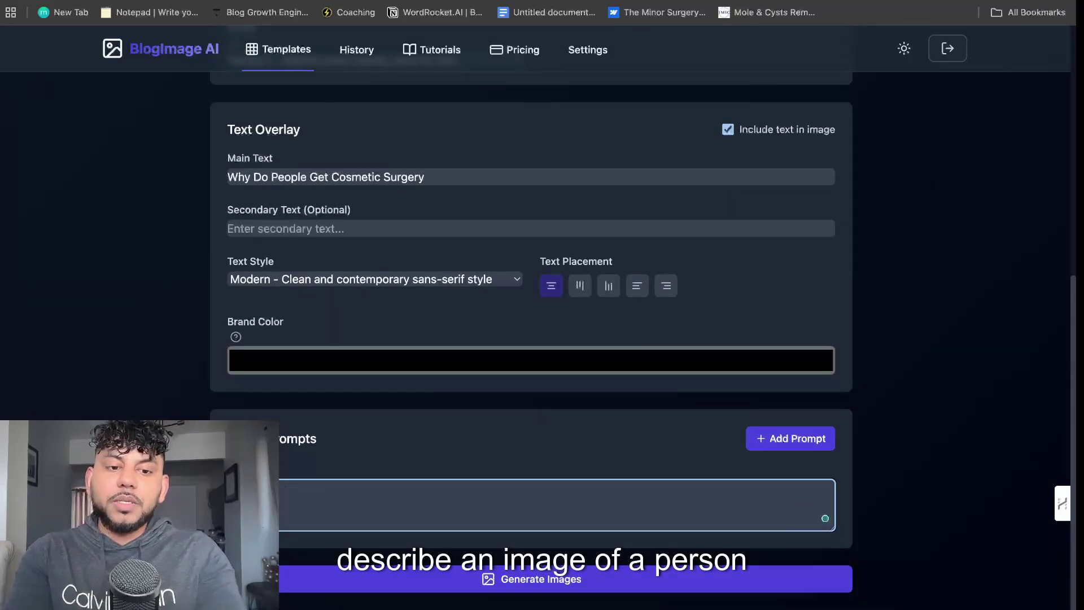
type("on ")
type("a plast")
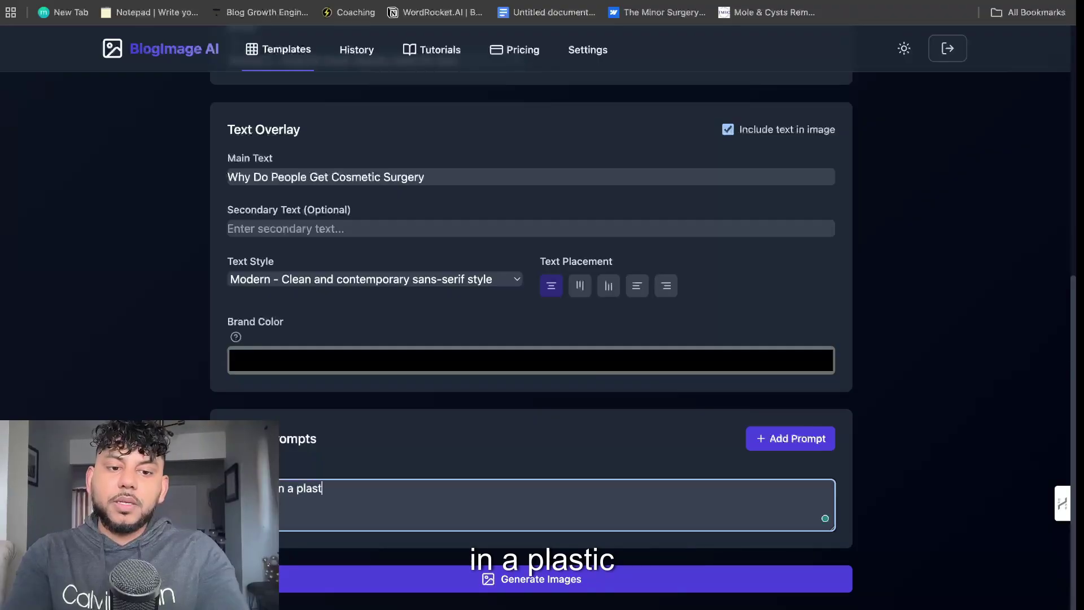
type("ic surgey")
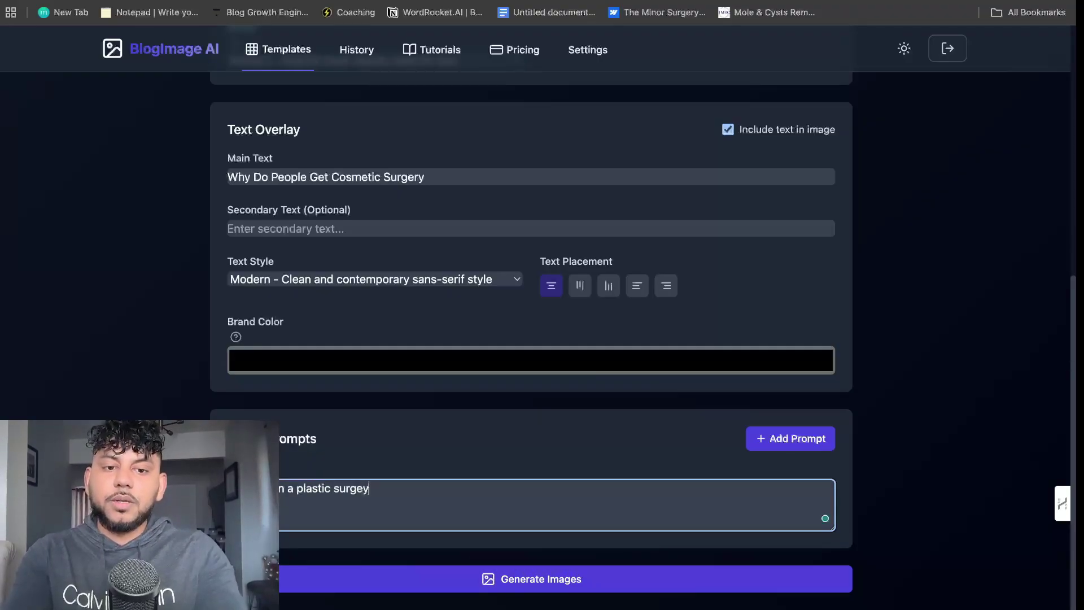
key("BackSpace")
type("ry clinic hav")
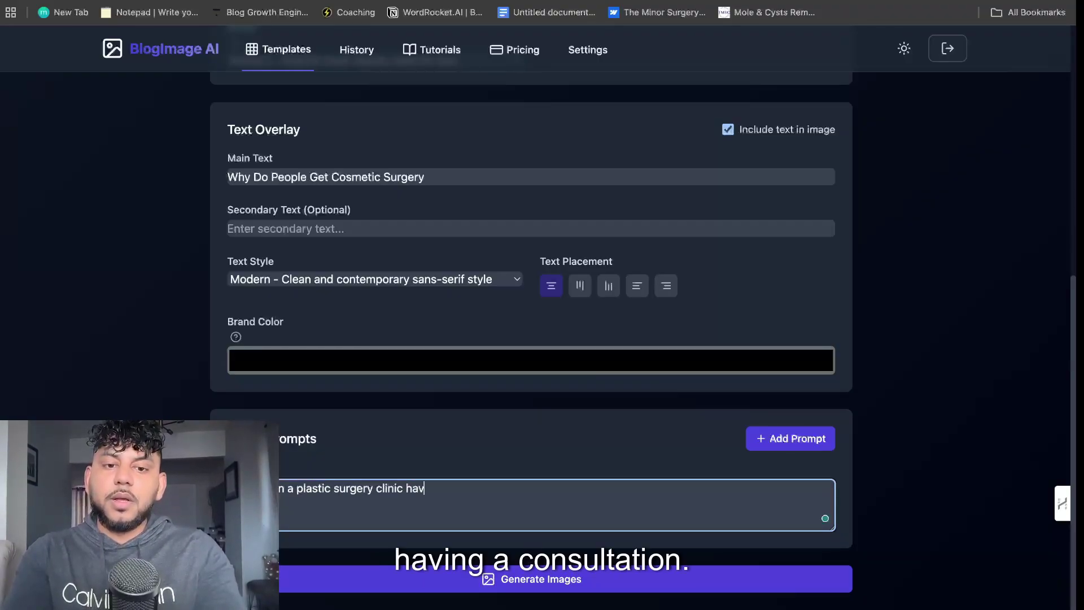
type("ing a consil")
key("BackSpace")
key("BackSpace")
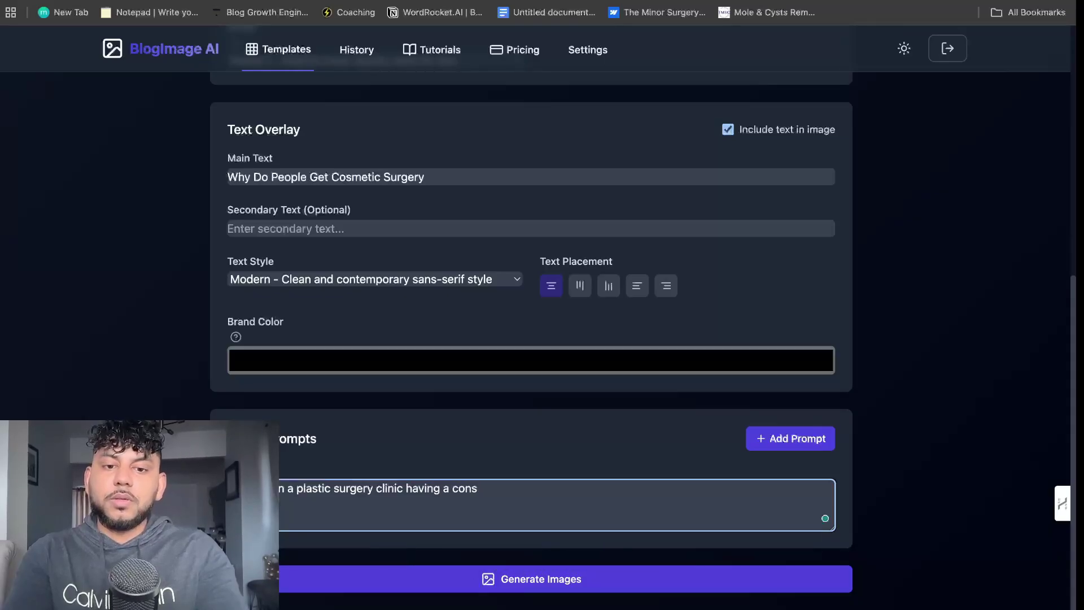
type("ulation")
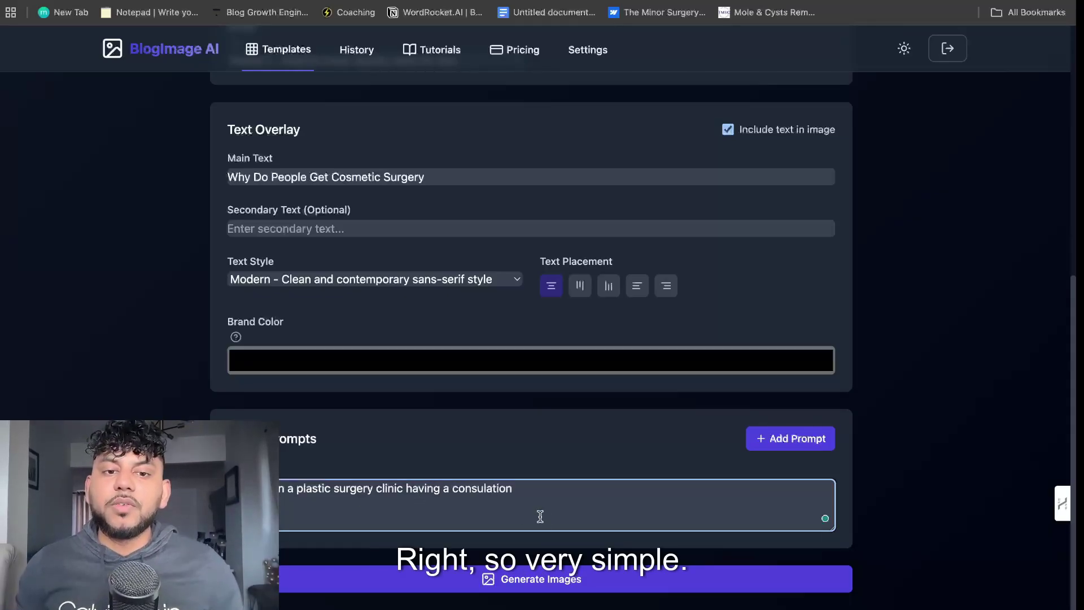
- Choose the Bold text style and generate the images
left_click(429, 280)
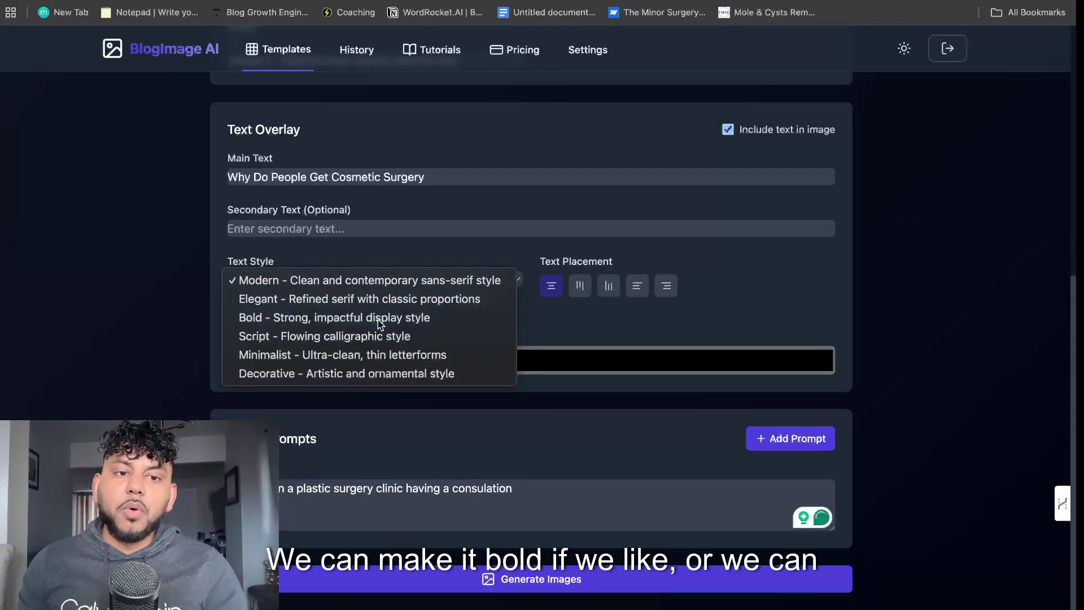
left_click(378, 317)
left_click(383, 279)
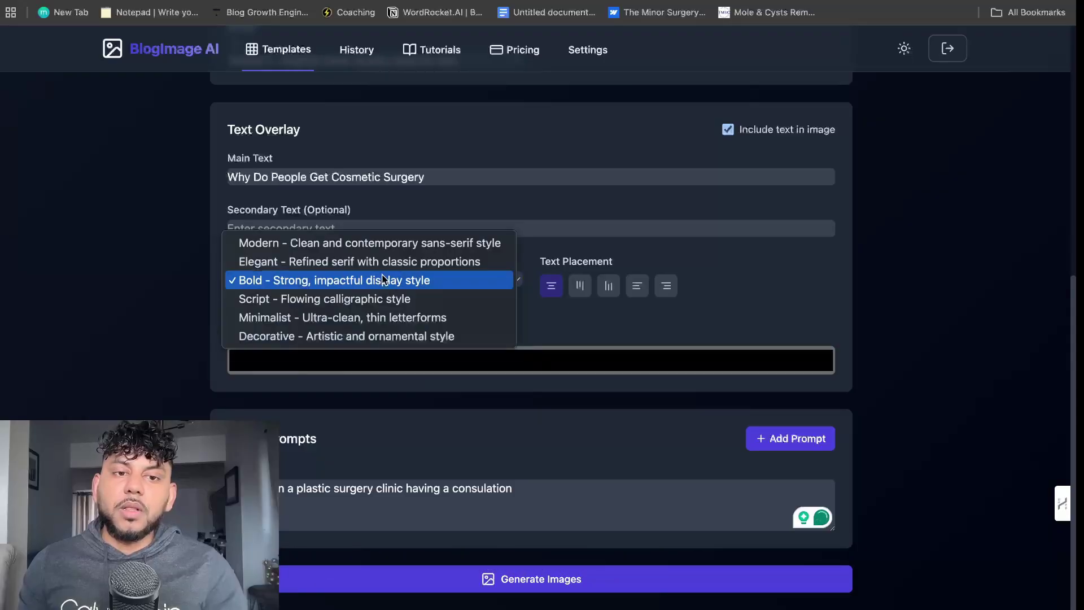
left_click(467, 215)
left_click(489, 582)
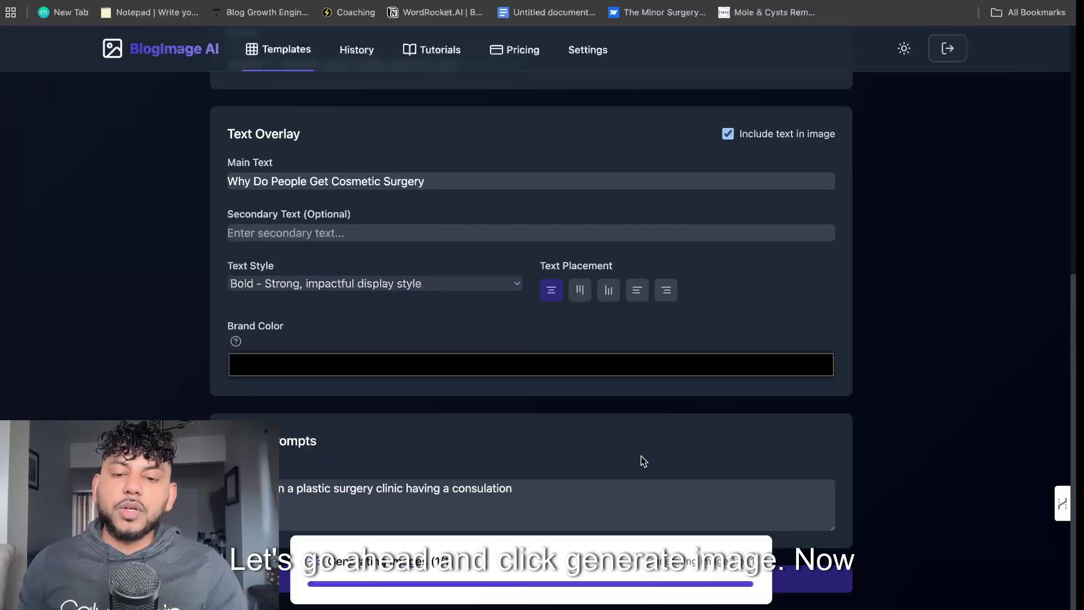
- View the generated 'Why Do People Get Cosmetic Surgery?' clinic cover image full size, then close it
scroll(641, 449, "down", 3)
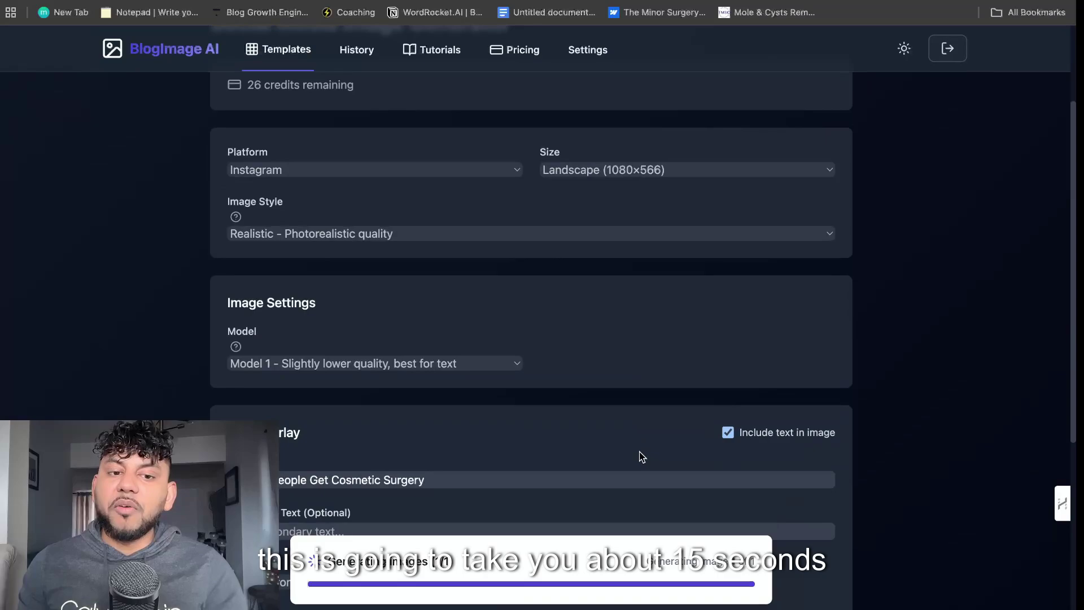
scroll(642, 458, "down", 5)
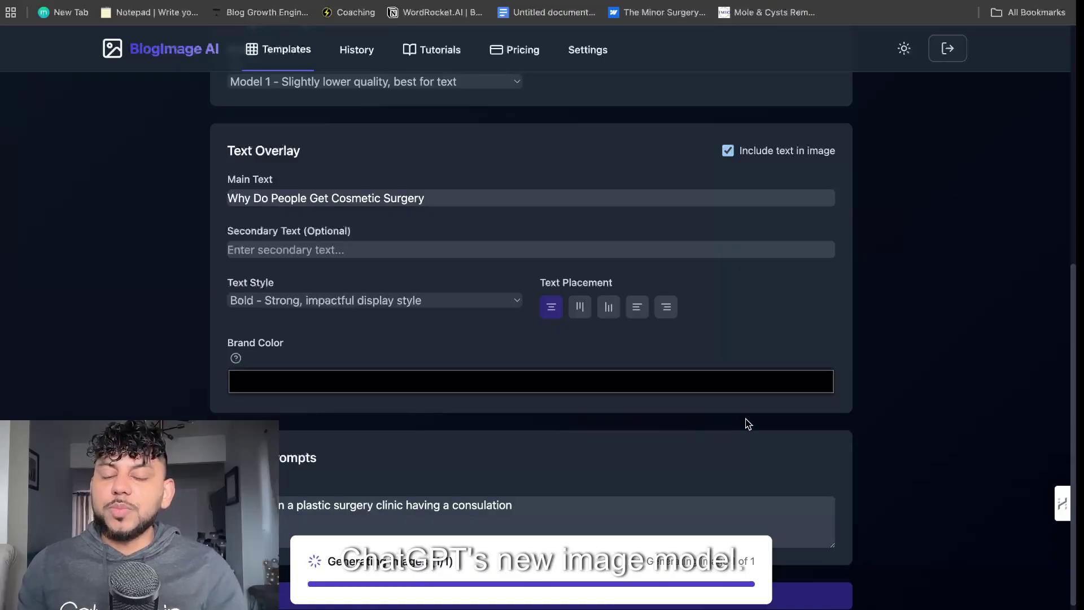
scroll(734, 428, "up", 8)
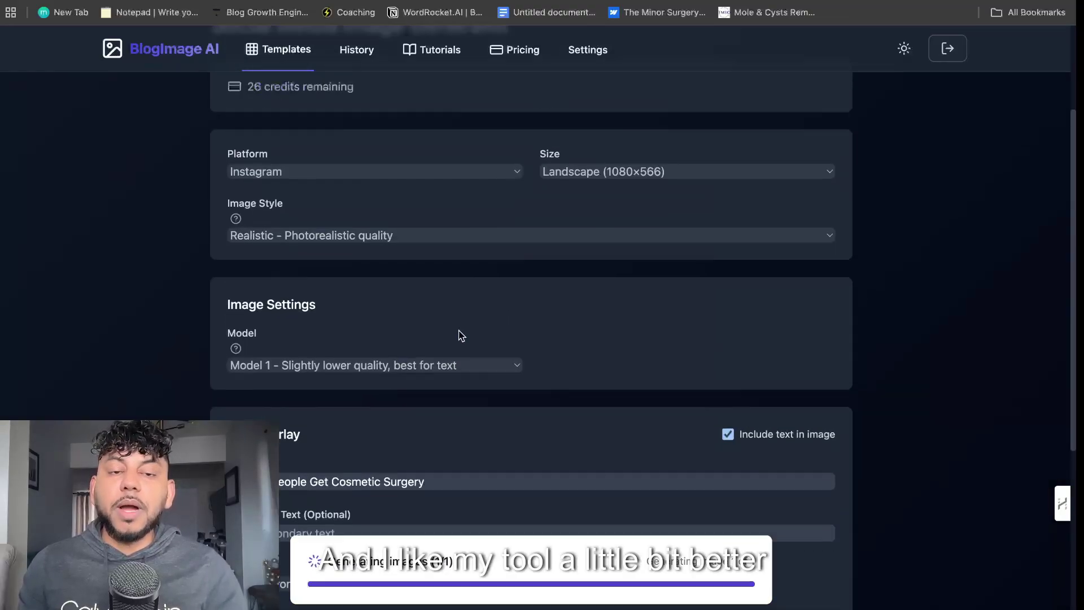
scroll(480, 355, "down", 9)
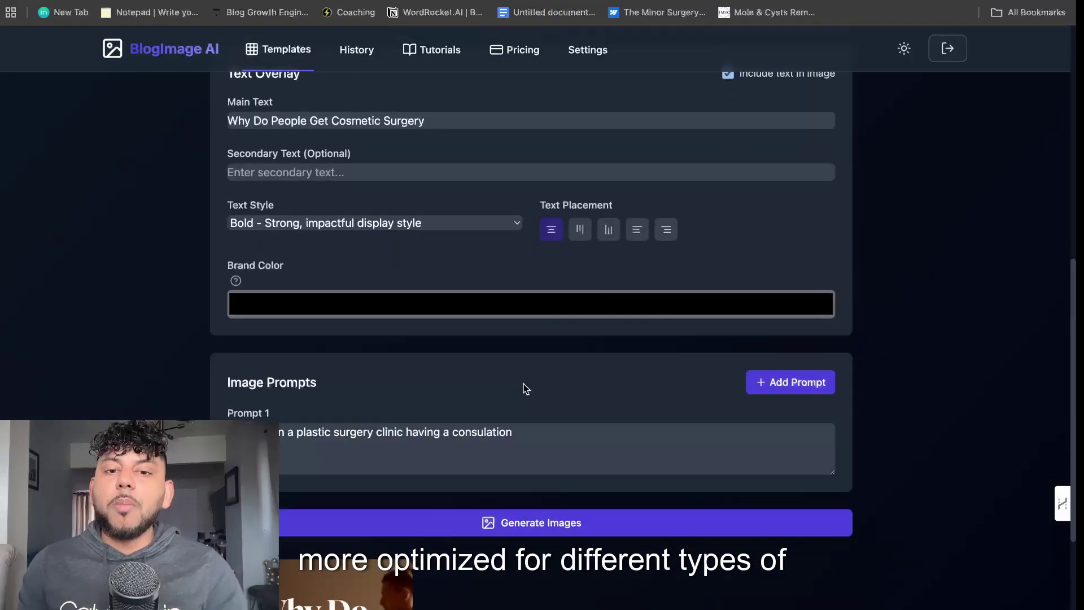
scroll(523, 388, "up", 2)
scroll(526, 339, "down", 5)
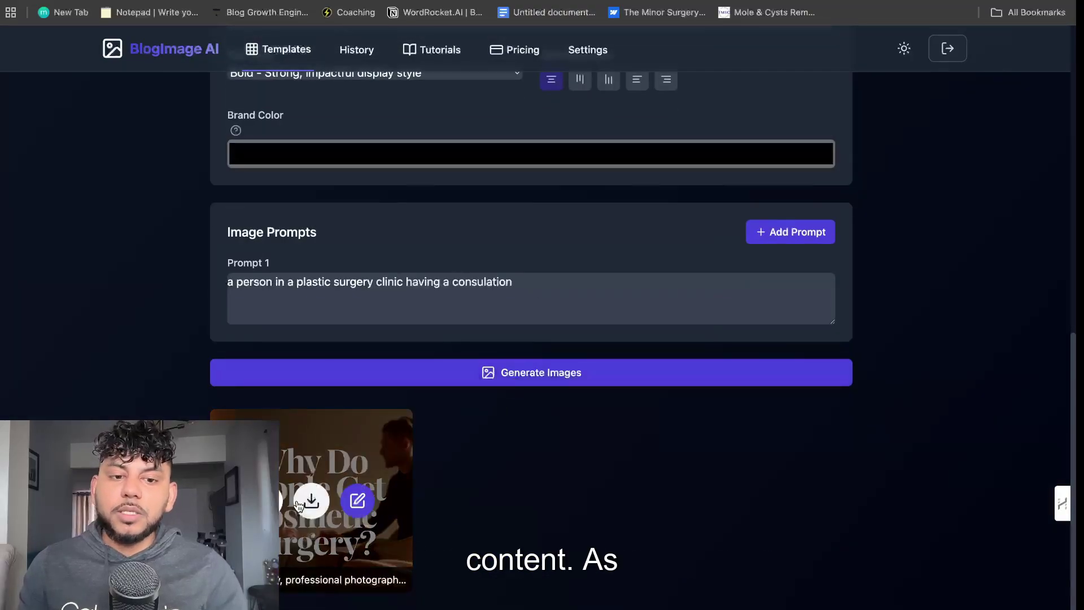
left_click(361, 526)
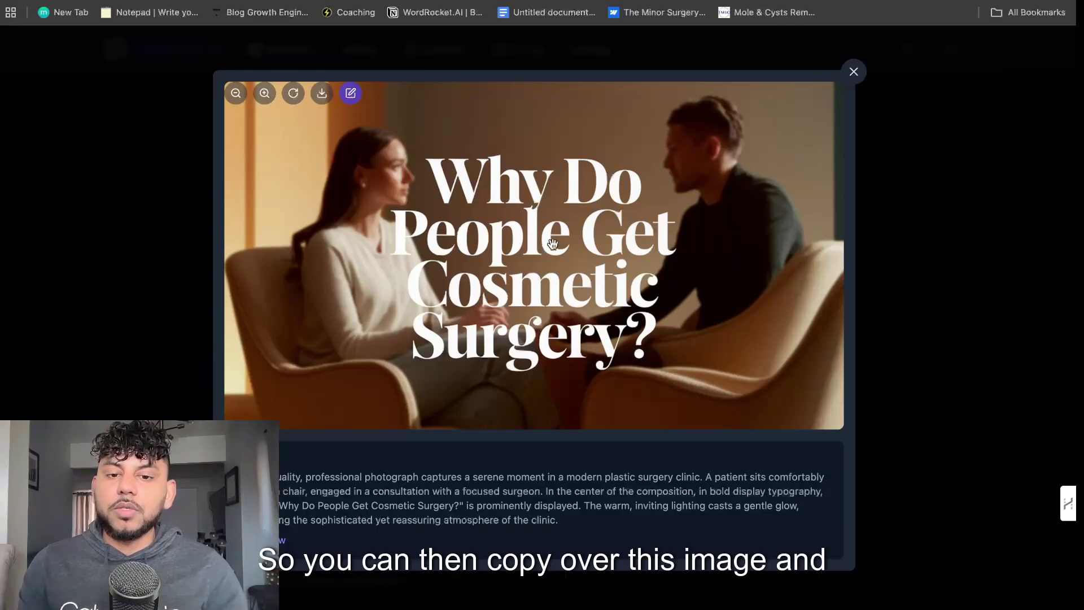
left_click(855, 71)
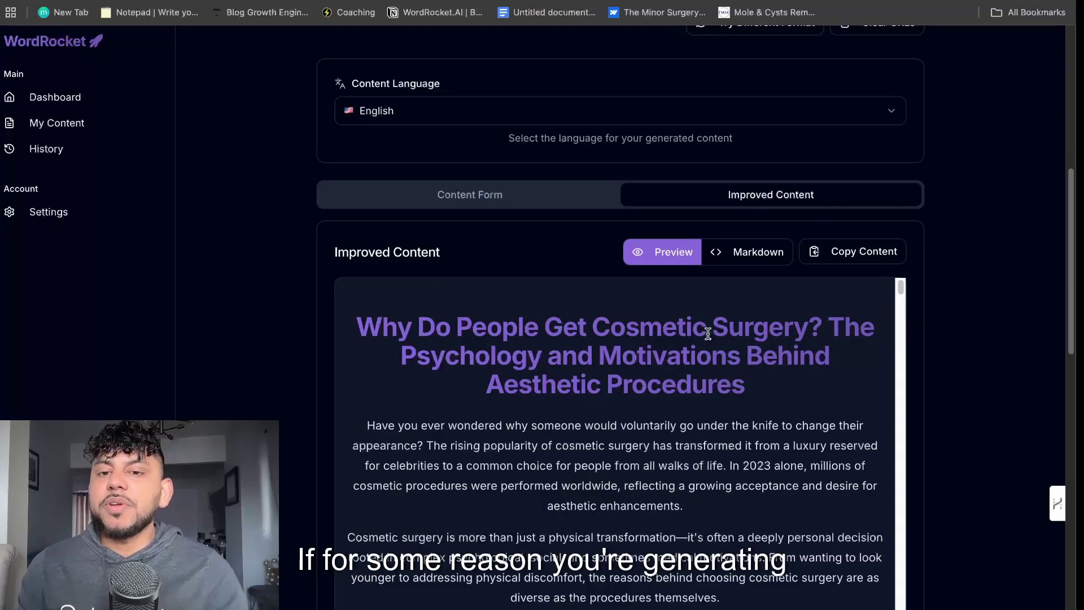
- Scroll to the rewritten article's title and highlight it to review it
scroll(796, 318, "up", 5)
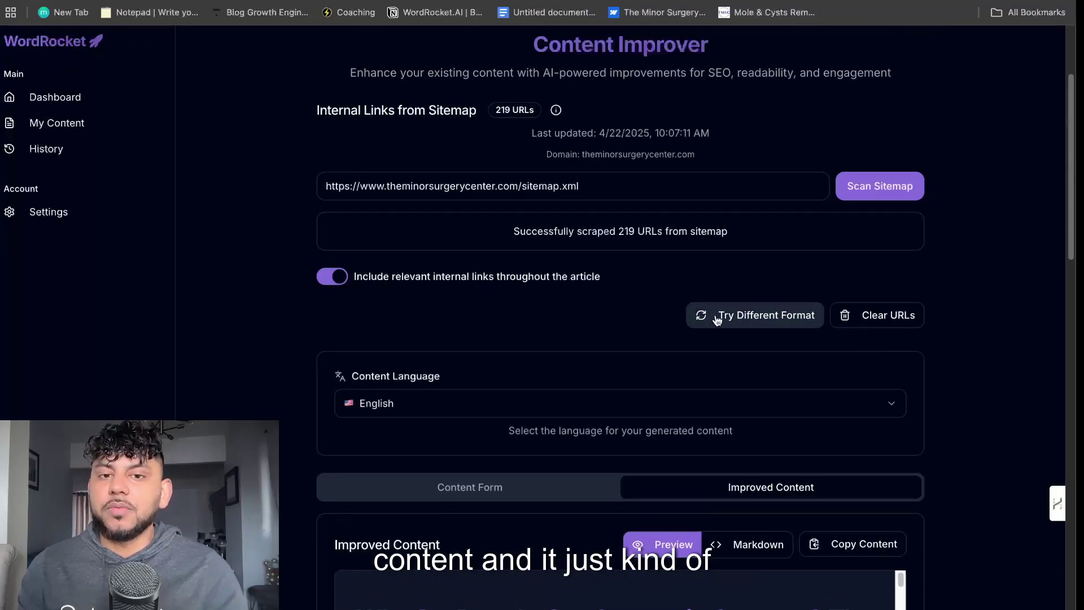
scroll(614, 341, "down", 5)
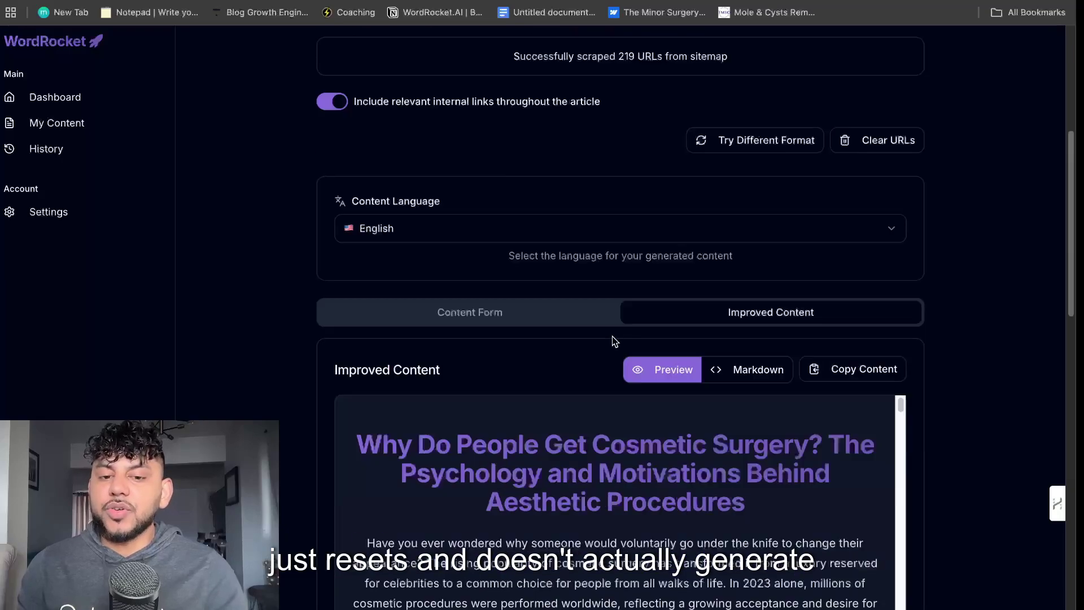
scroll(690, 276, "up", 6)
scroll(743, 343, "down", 1)
scroll(743, 349, "down", 5)
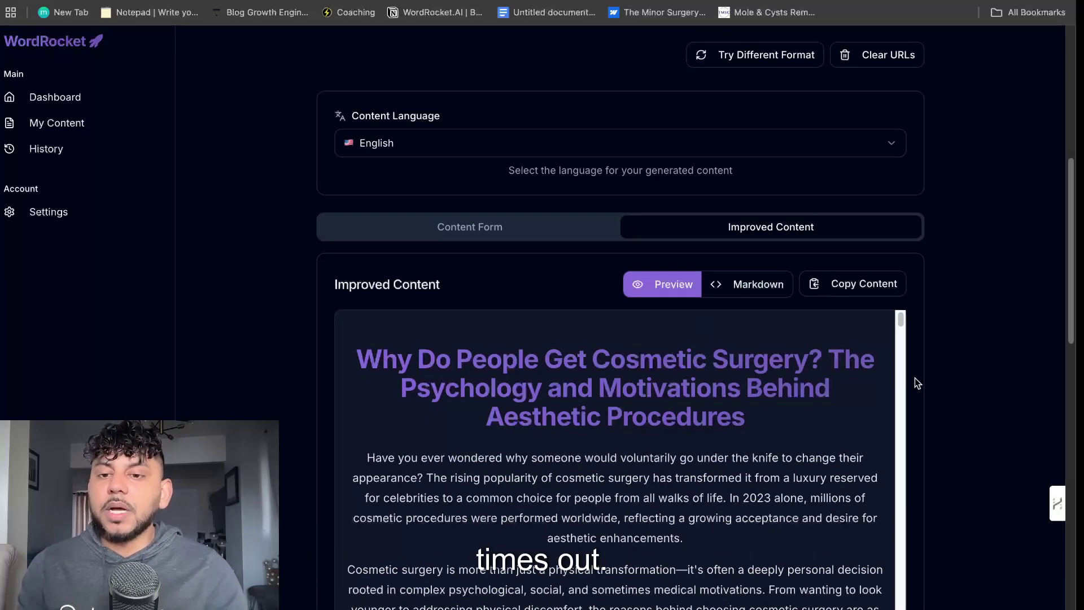
scroll(915, 378, "down", 4)
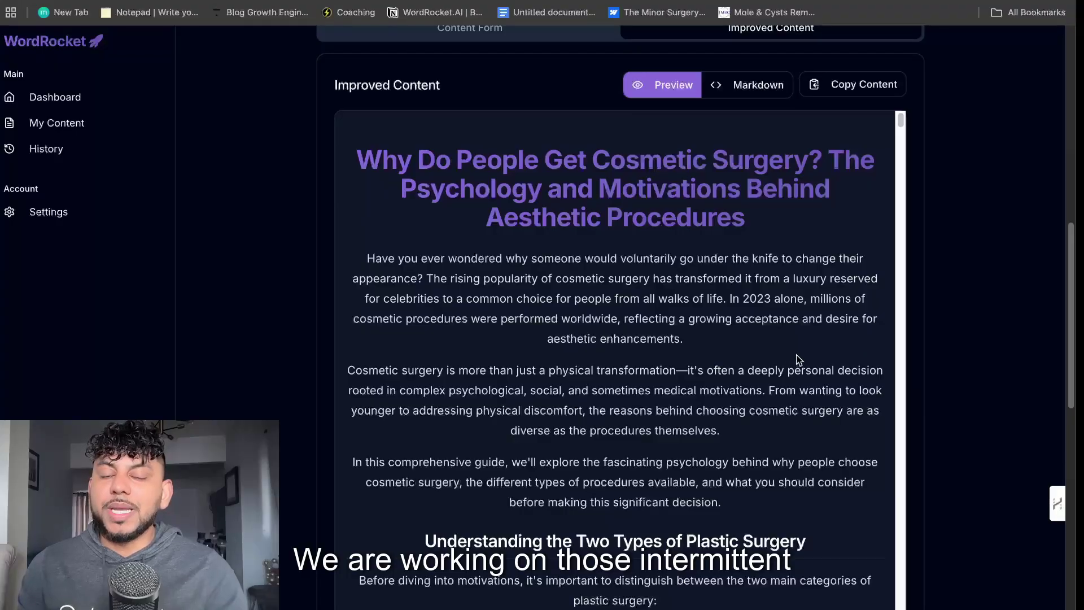
triple_click(562, 188)
left_click(975, 250)
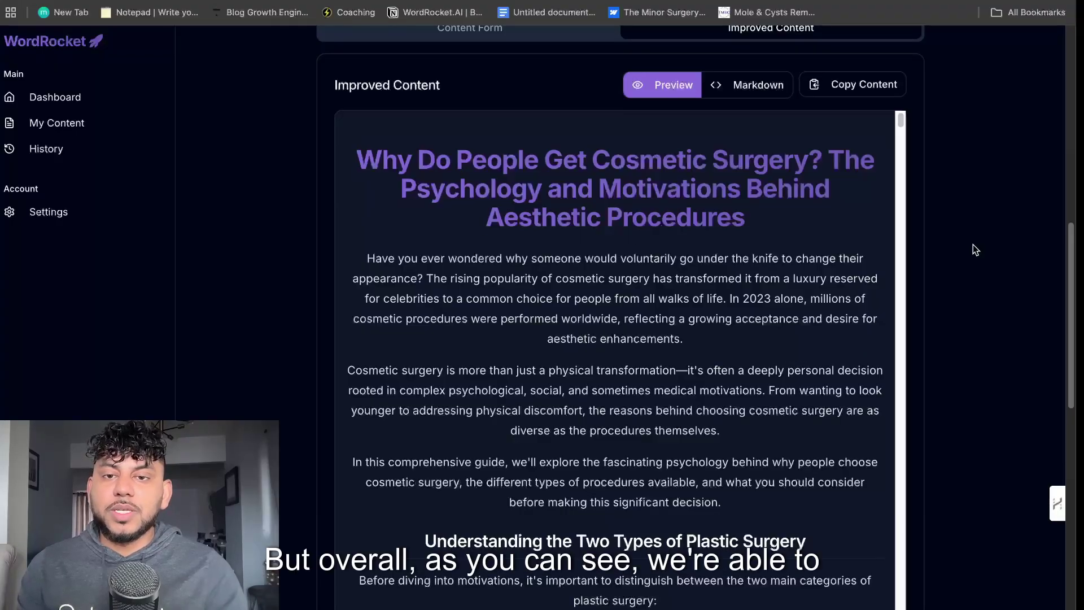
triple_click(669, 188)
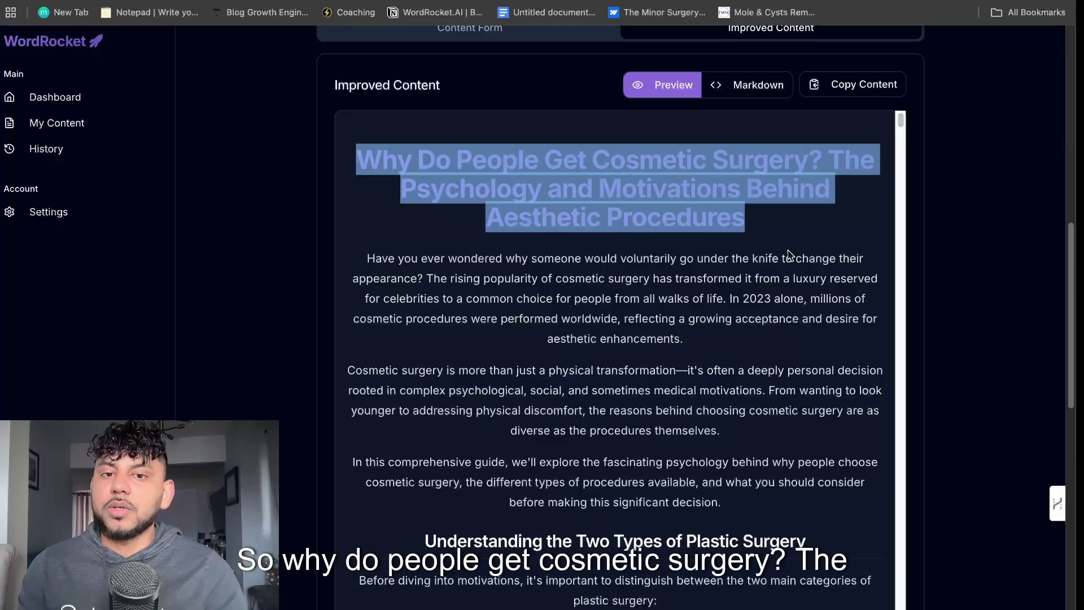
left_click(668, 236)
- Scroll past the SEO title and meta description down to the Cosmetic Surgery Motivation Quiz preview
scroll(768, 281, "down", 2)
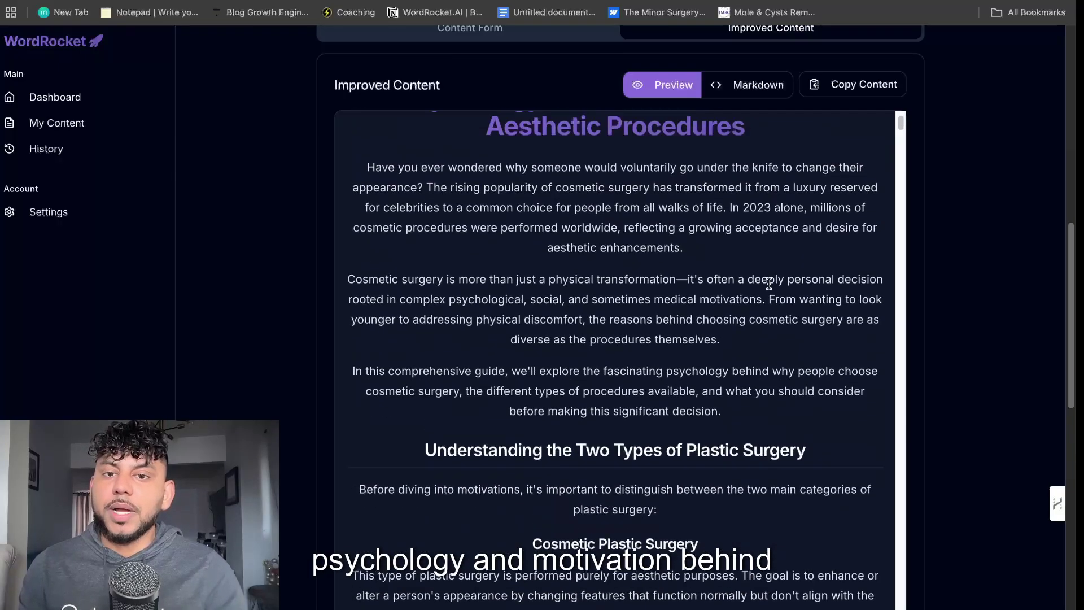
scroll(770, 282, "up", 2)
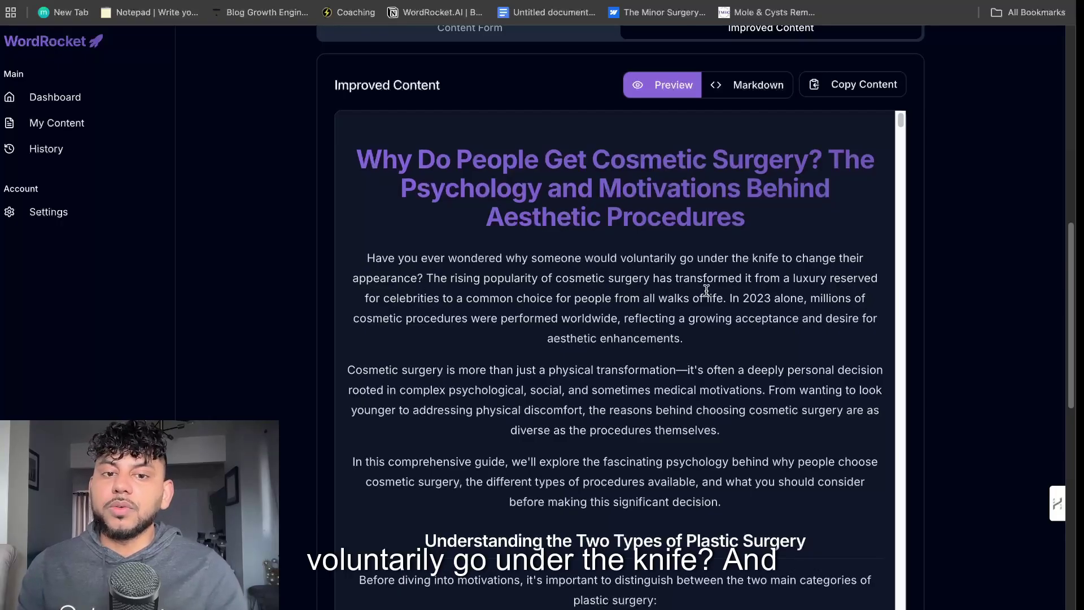
scroll(708, 296, "down", 4)
scroll(711, 301, "down", 9)
scroll(710, 305, "up", 12)
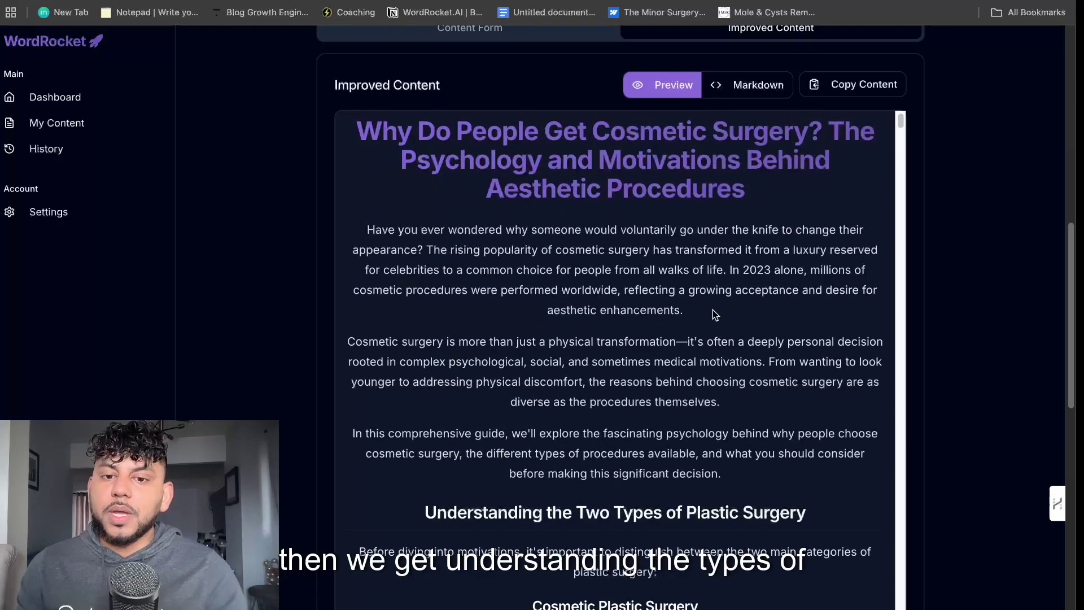
scroll(713, 309, "down", 12)
scroll(713, 315, "up", 9)
scroll(715, 314, "down", 20)
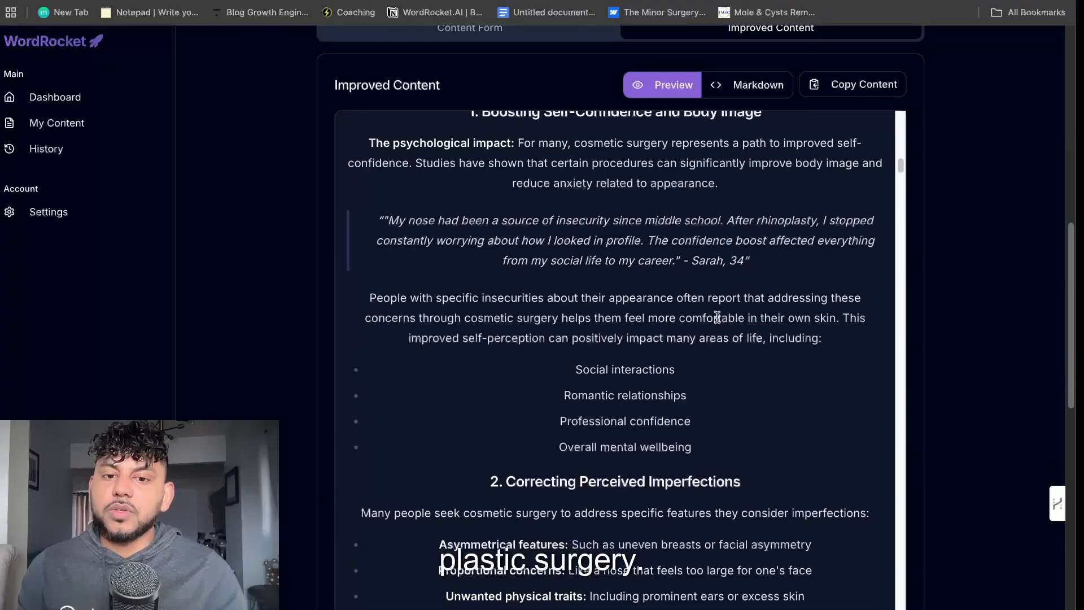
scroll(717, 326, "down", 10)
scroll(716, 334, "up", 1)
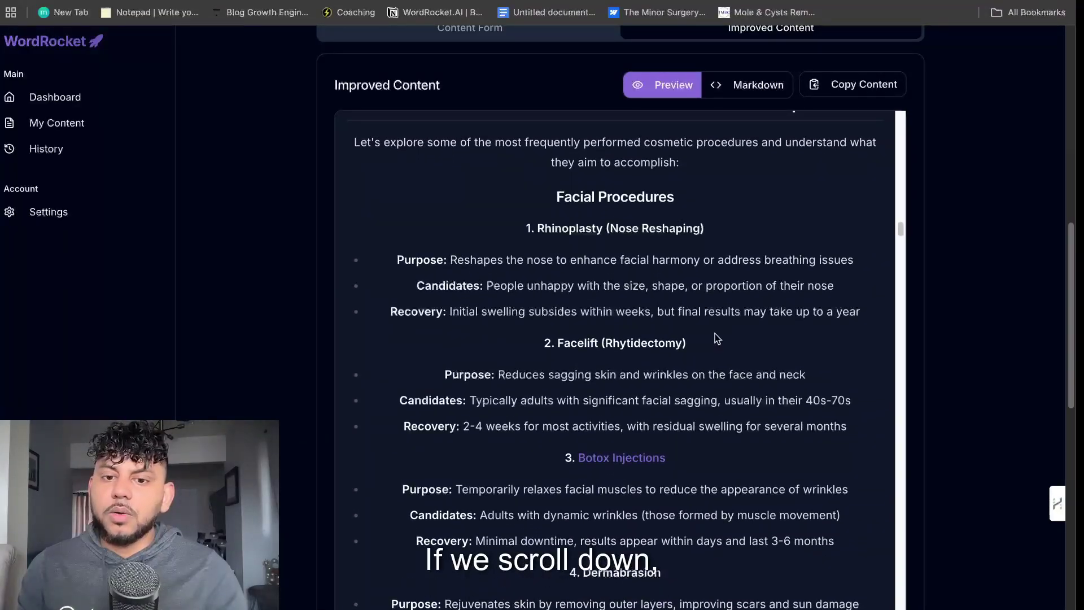
scroll(677, 282, "down", 4)
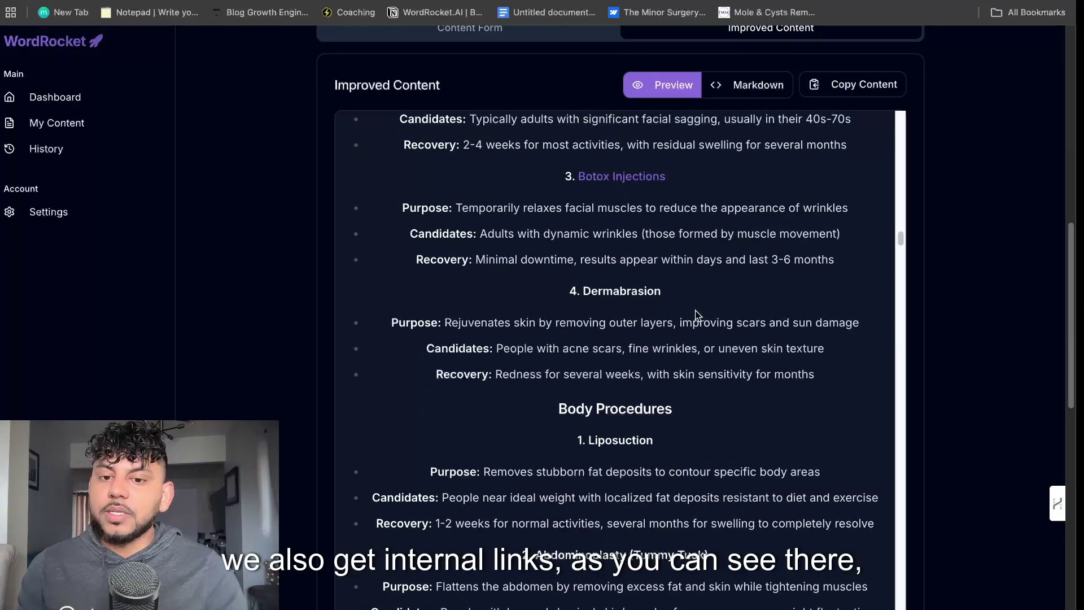
scroll(696, 315, "down", 10)
scroll(735, 328, "down", 5)
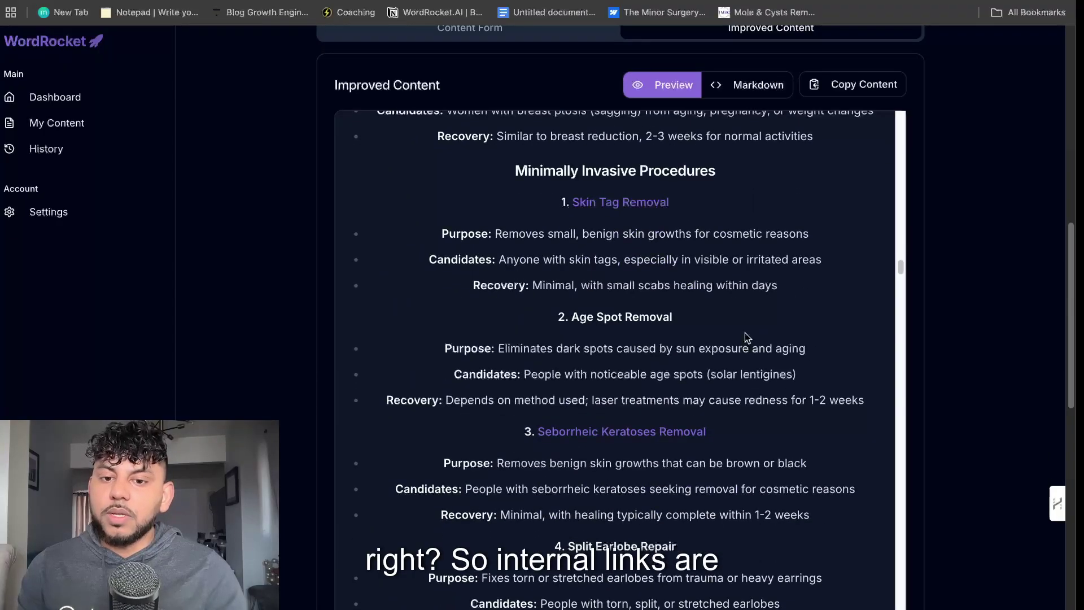
scroll(756, 373, "down", 10)
scroll(764, 396, "down", 15)
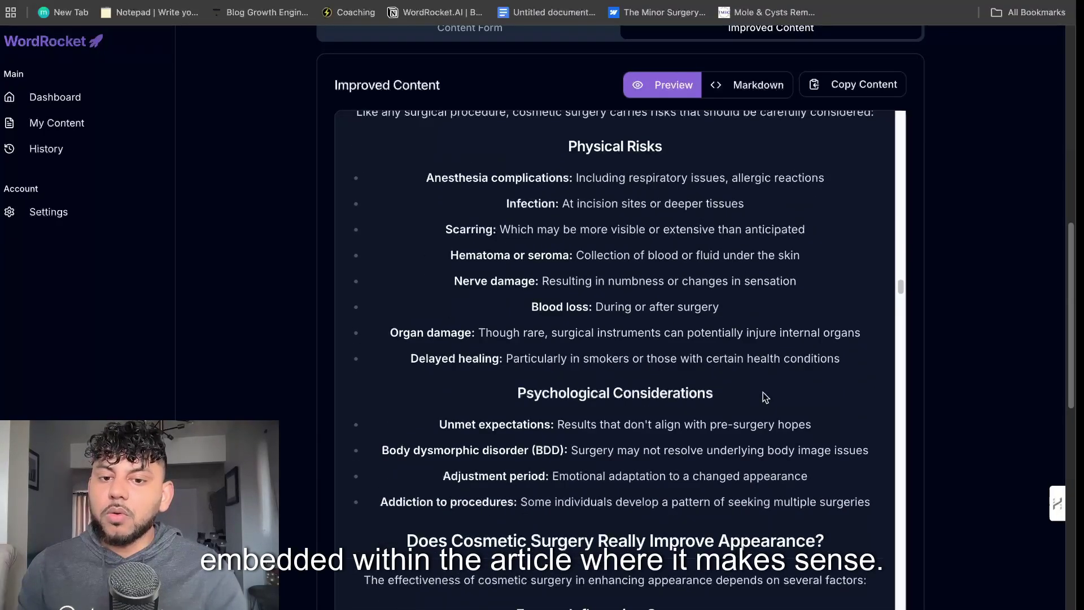
scroll(764, 395, "down", 20)
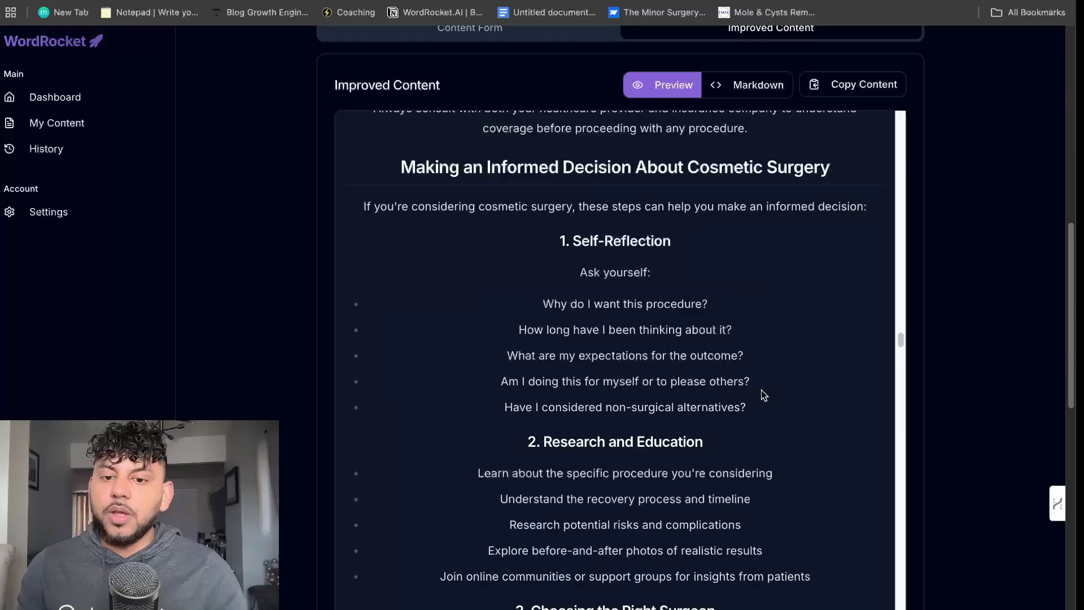
scroll(753, 368, "down", 20)
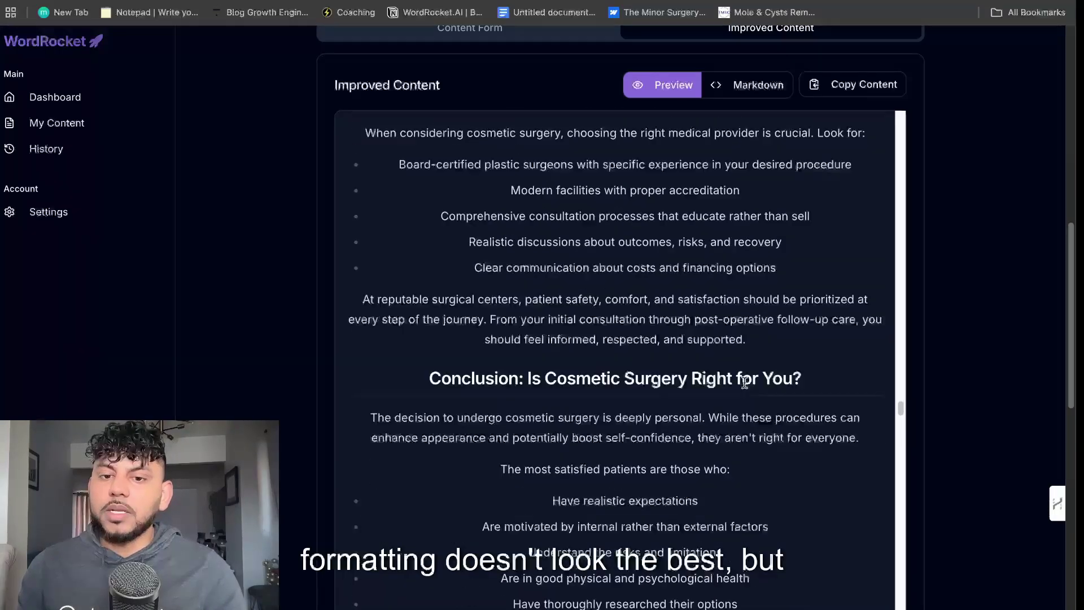
scroll(740, 339, "up", 1)
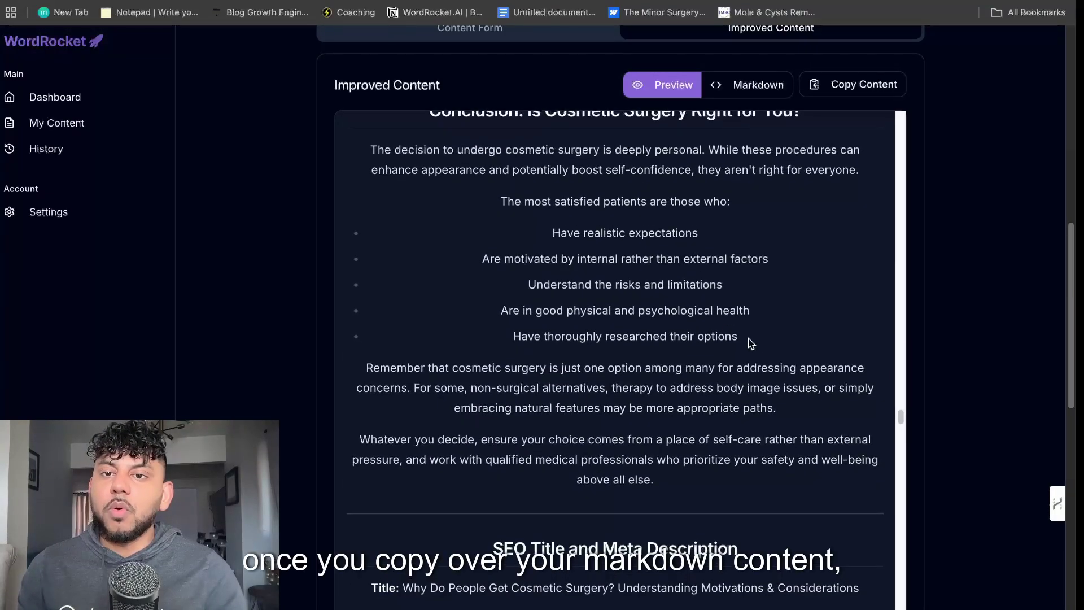
scroll(948, 310, "down", 12)
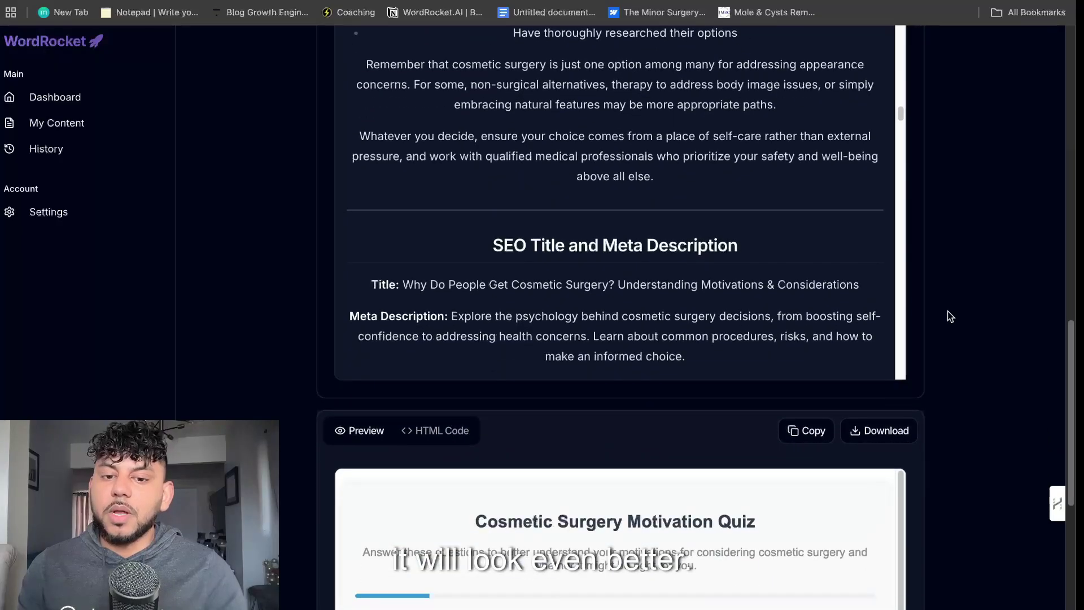
- Answer the first two quiz questions in the preview, advancing to question 3
scroll(875, 330, "down", 1)
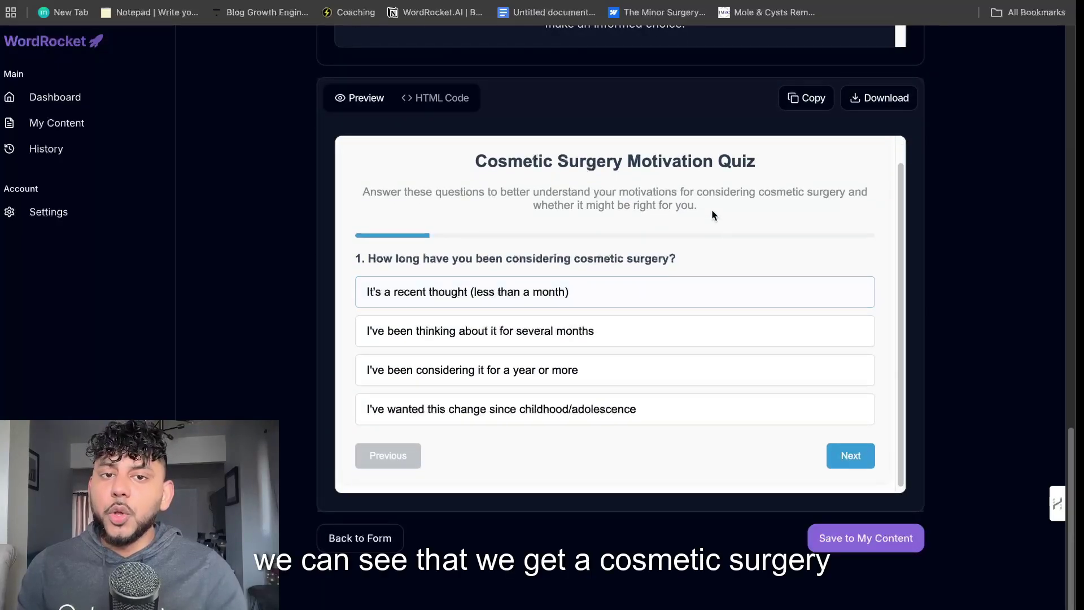
left_click_drag(509, 161, 612, 178)
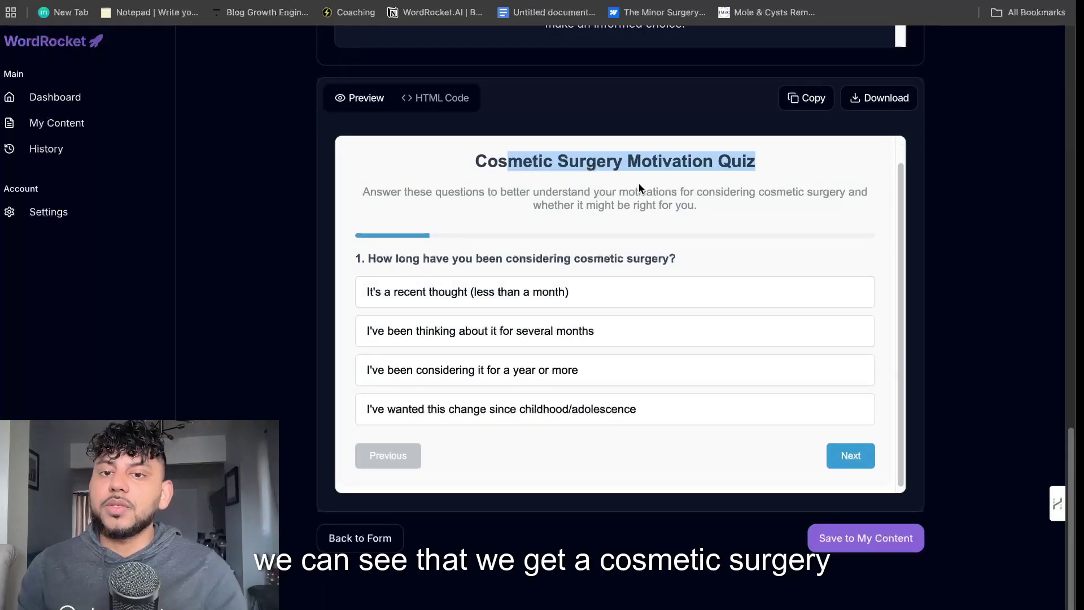
left_click(639, 183)
left_click(584, 288)
left_click(852, 454)
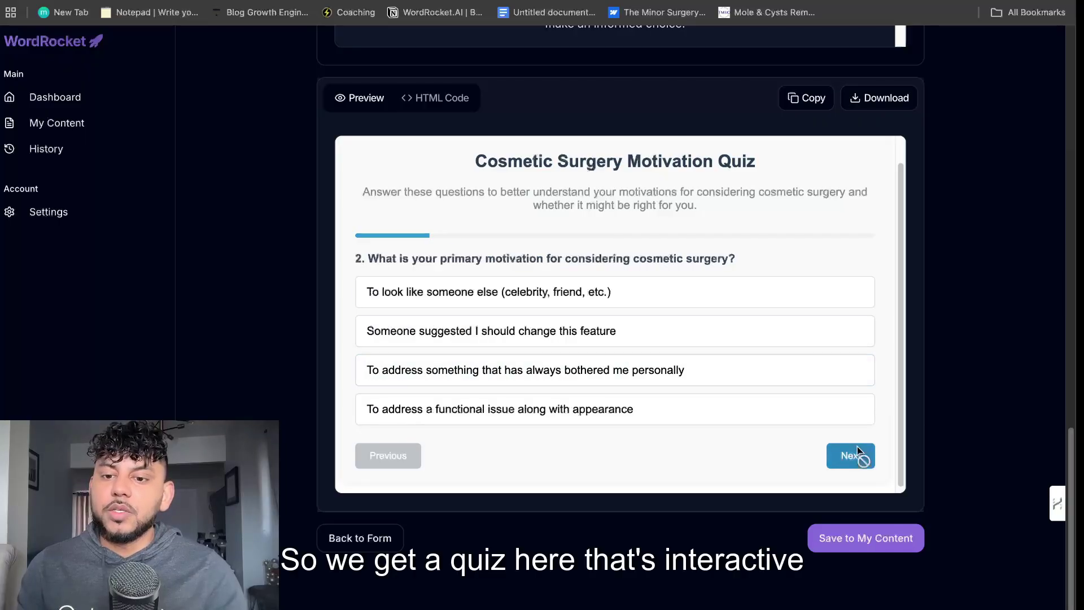
left_click(624, 367)
left_click(847, 452)
- Answer questions 3–5 (mostly satisfied, feel more confident) to reach question 6
left_click(819, 373)
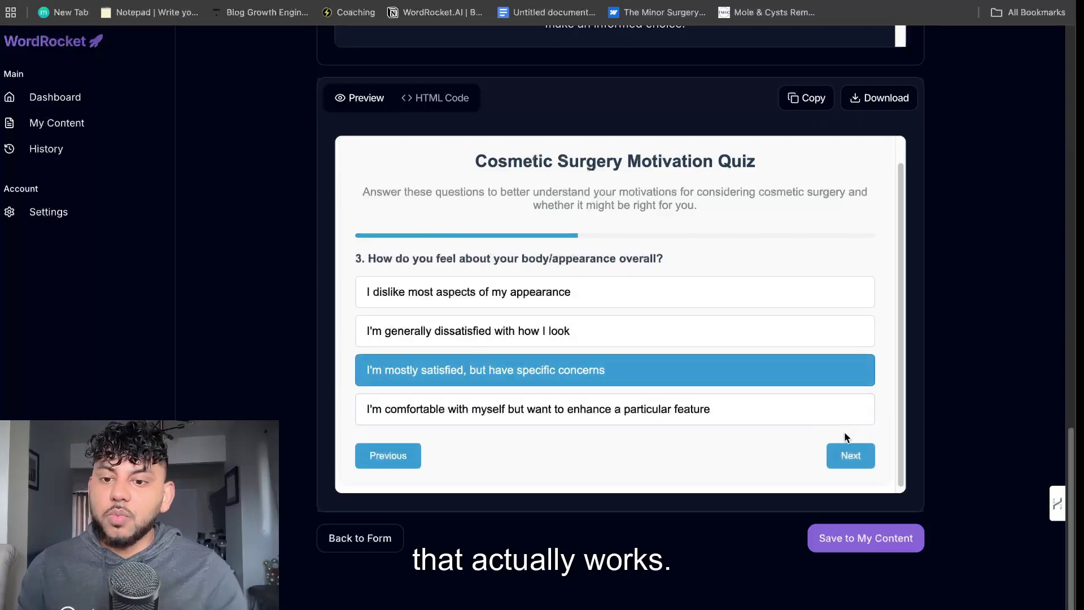
left_click(845, 452)
left_click(785, 377)
left_click(847, 455)
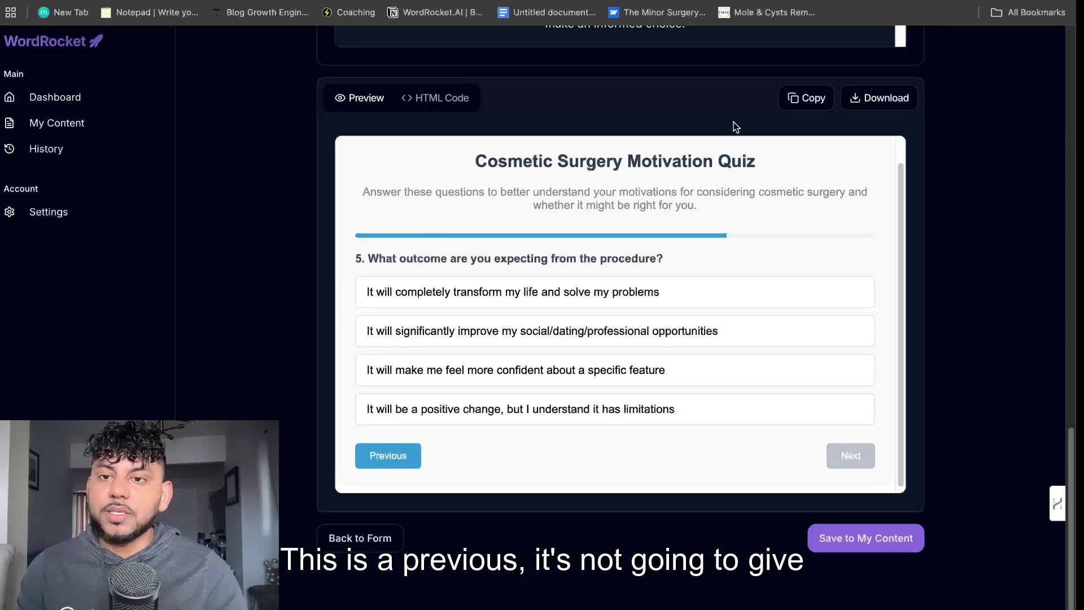
left_click(763, 381)
left_click(850, 455)
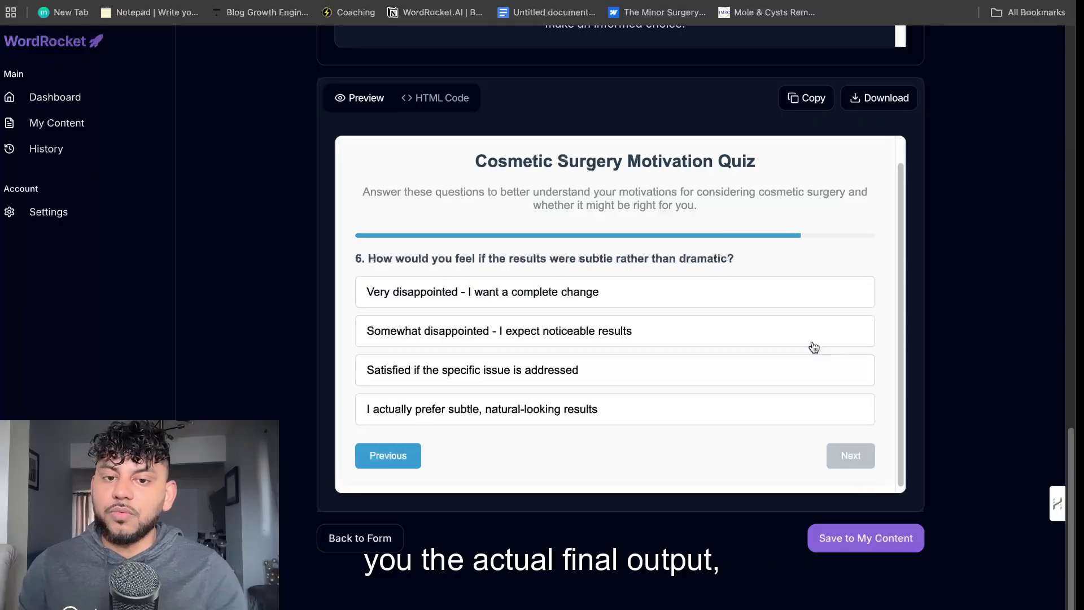
scroll(927, 248, "up", 5)
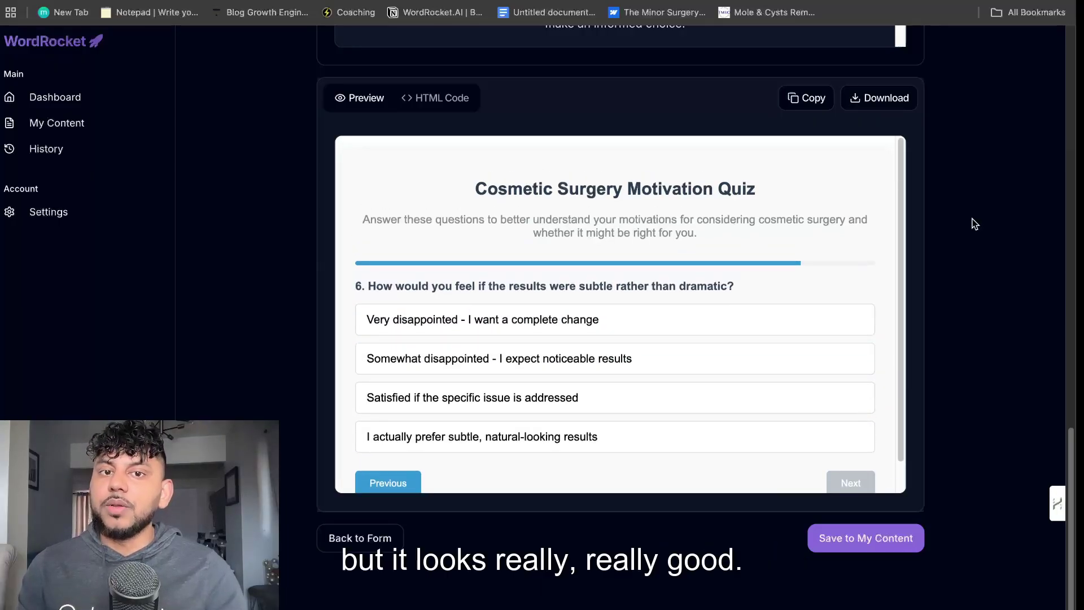
- Switch the improved article to its Markdown view and copy it to the clipboard
scroll(790, 180, "up", 10)
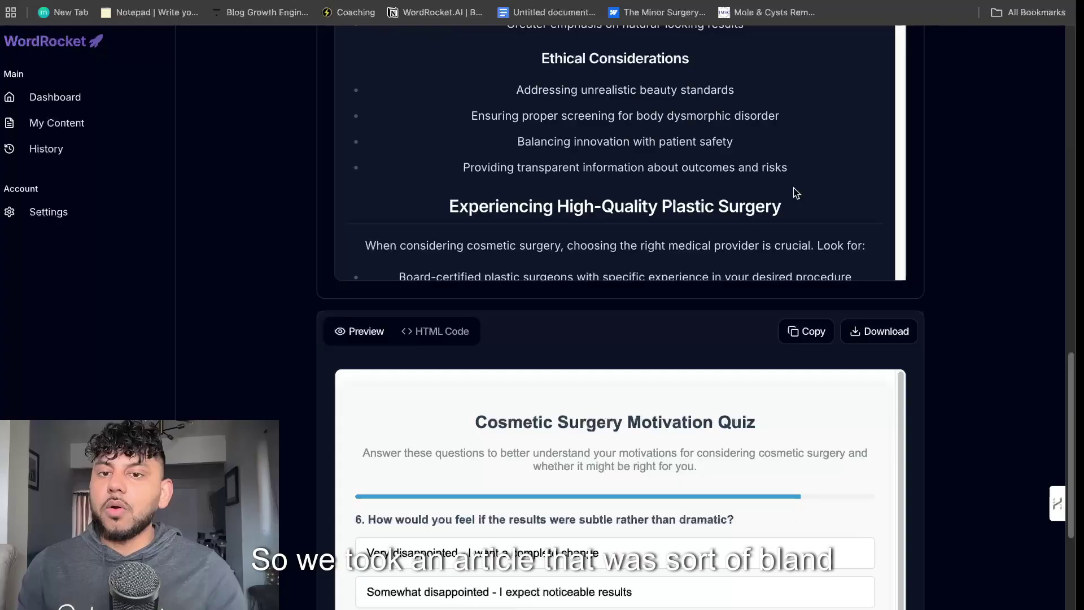
scroll(930, 170, "up", 5)
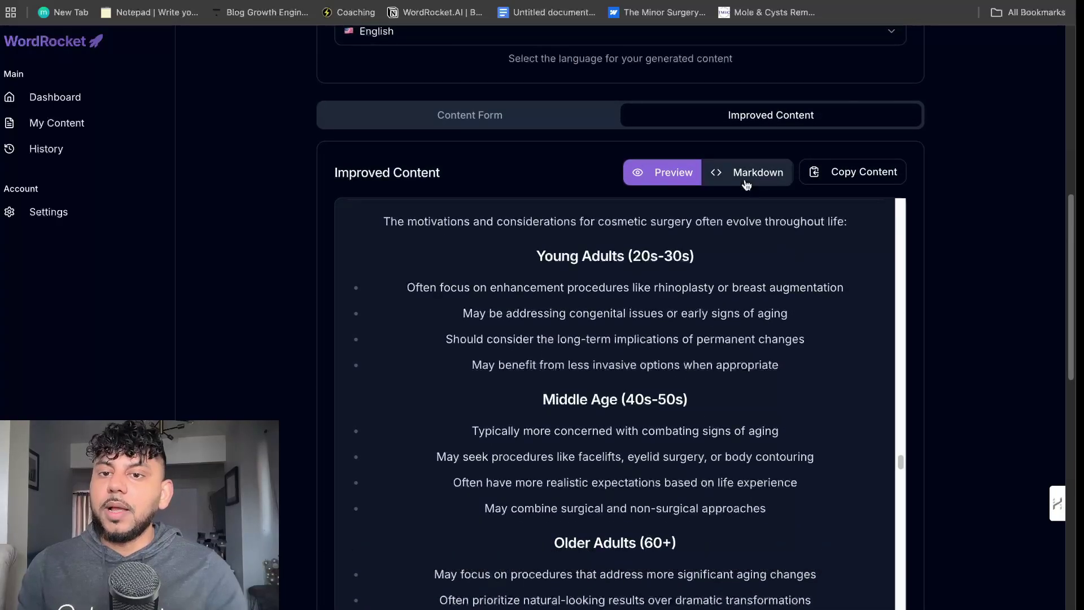
left_click(745, 172)
left_click(844, 176)
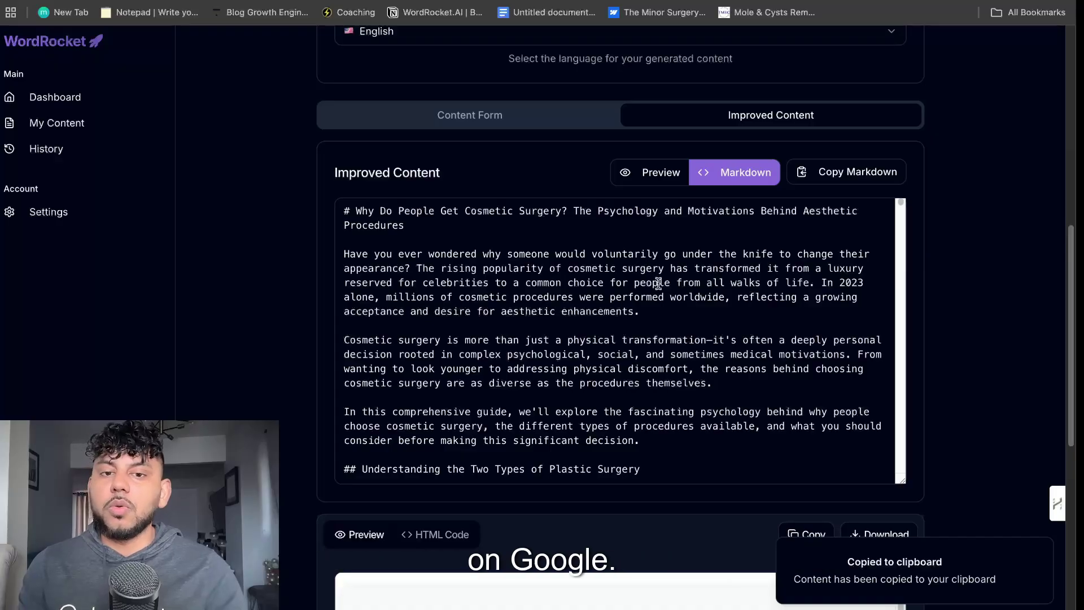
scroll(695, 310, "down", 15)
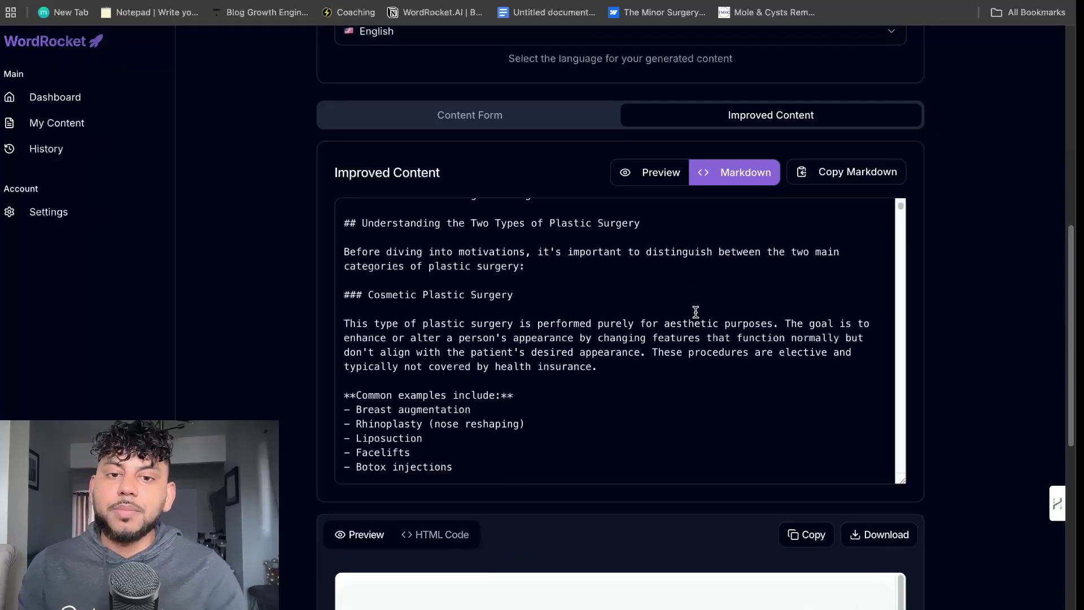
scroll(937, 308, "down", 8)
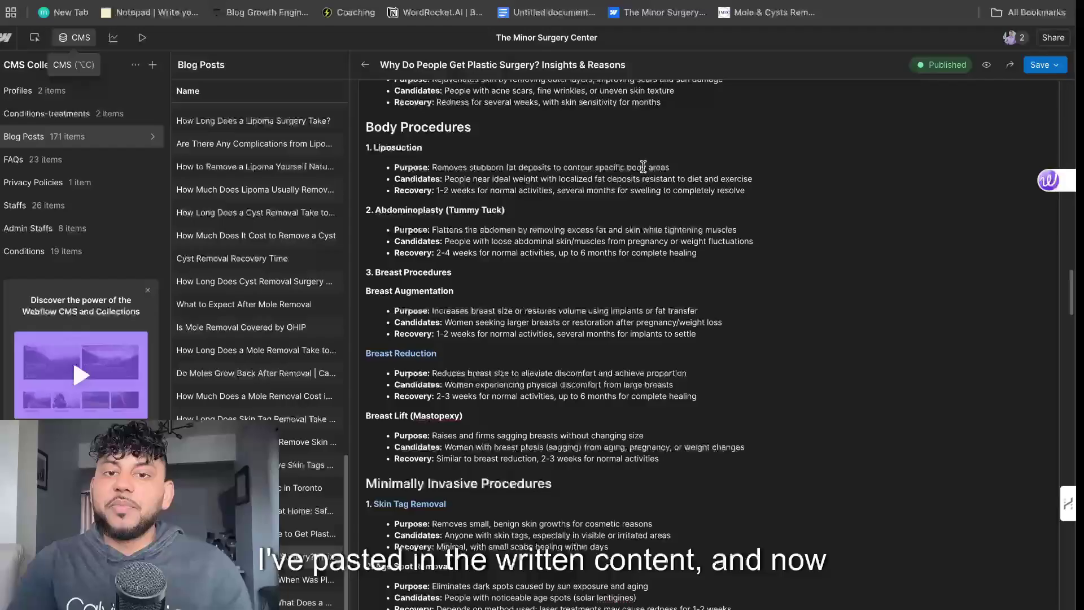
- Insert an HTML embed block below Split Earlobe Repair, before Potential Risks
scroll(643, 167, "up", 5)
scroll(643, 166, "down", 15)
scroll(643, 166, "up", 15)
scroll(643, 166, "down", 15)
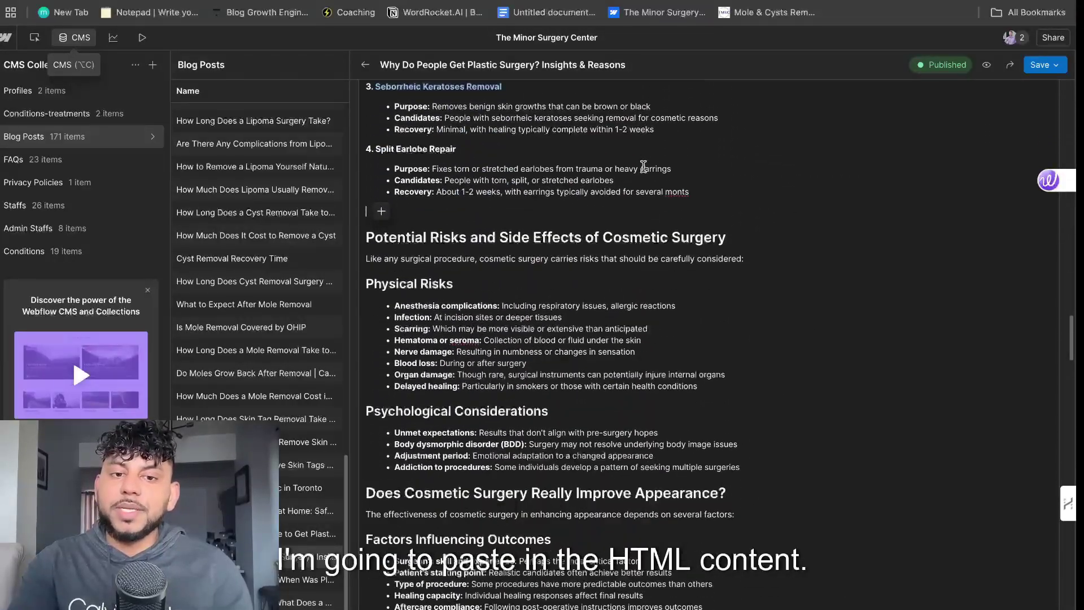
scroll(643, 166, "up", 7)
left_click(382, 236)
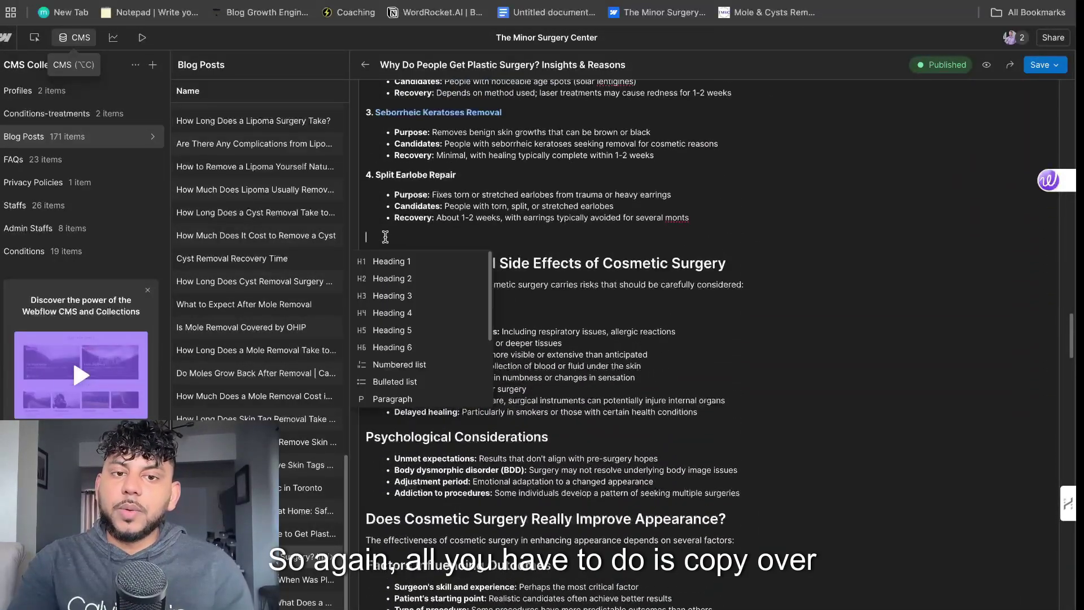
scroll(404, 356, "down", 2)
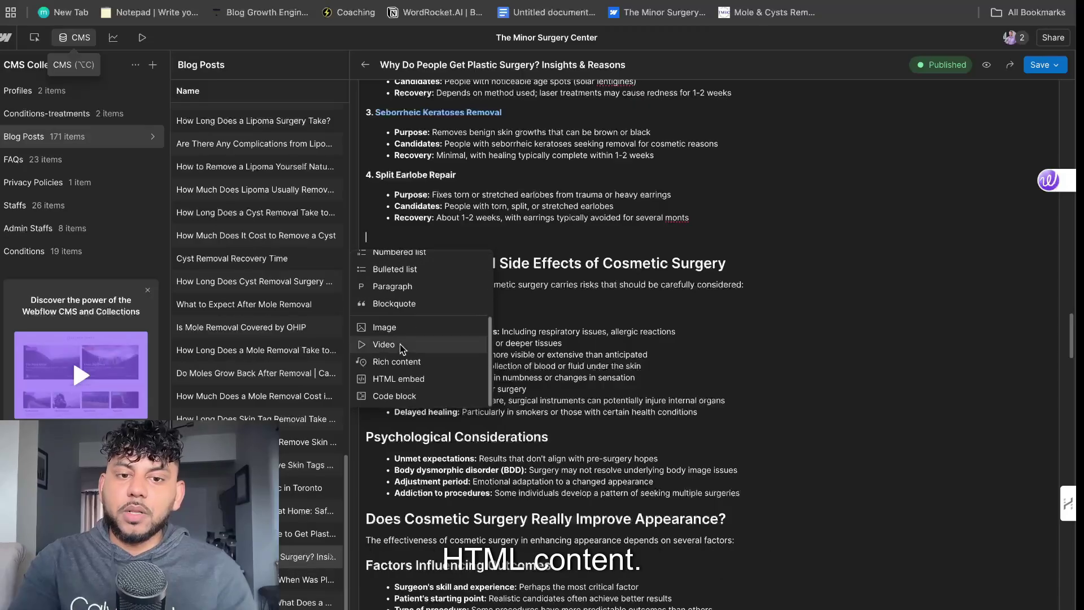
left_click(408, 385)
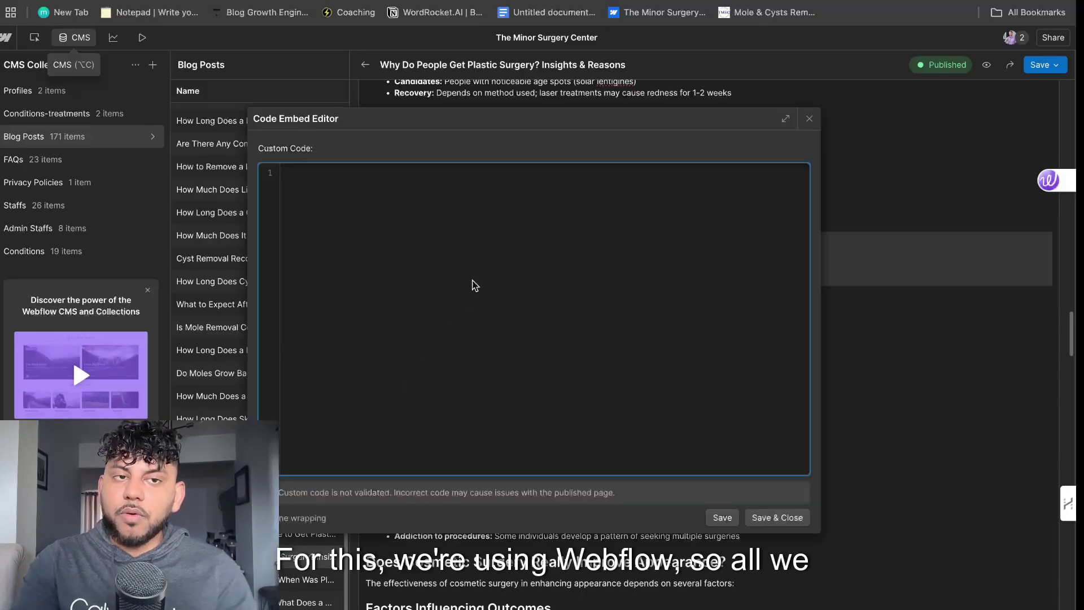
- Paste the quiz code into the embed, save it, and dismiss the save options
key("super+v")
scroll(473, 282, "up", 15)
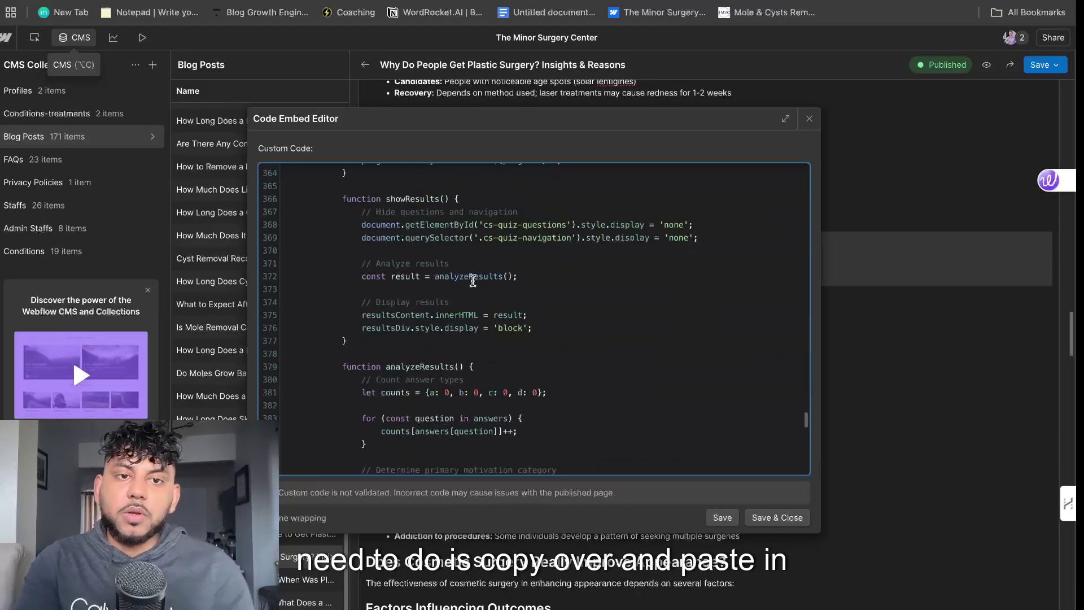
scroll(473, 281, "down", 10)
left_click(776, 517)
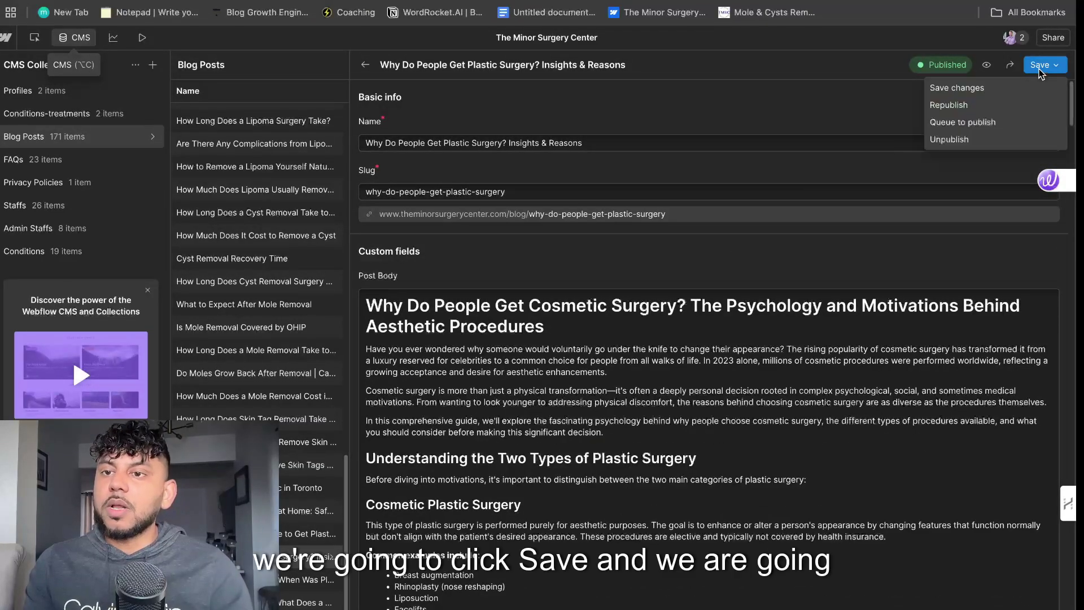
left_click(967, 106)
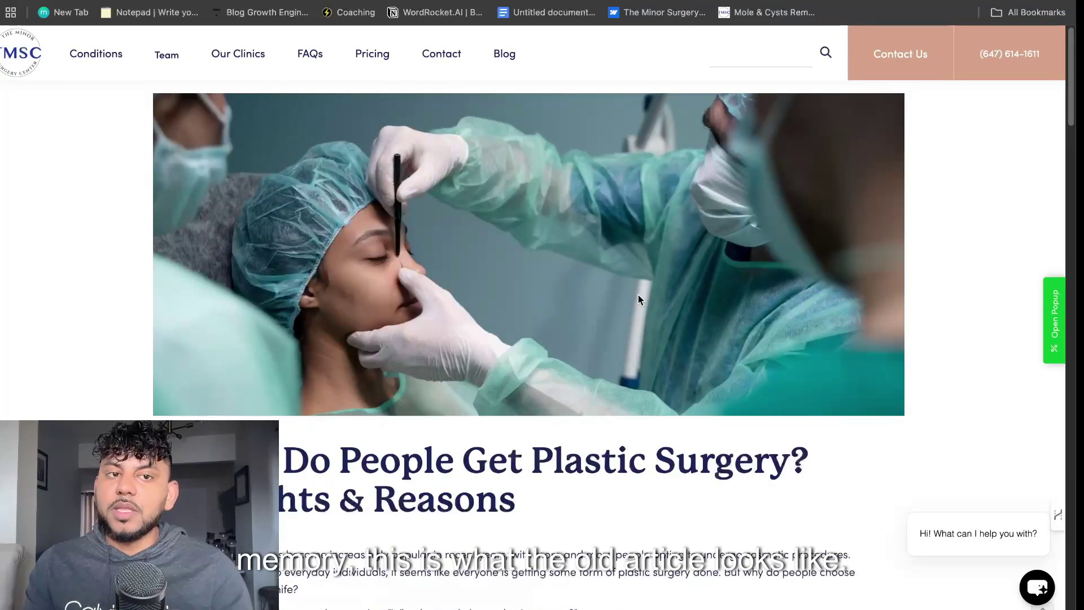
- Look over the original live article, then open the Webflow post's Save dropdown
scroll(638, 300, "down", 5)
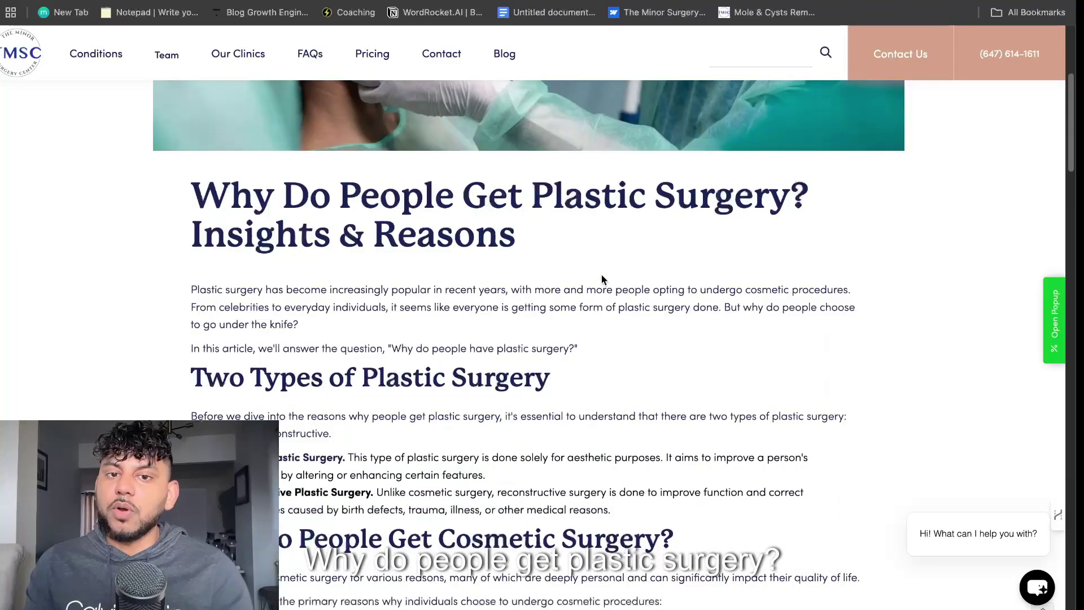
scroll(644, 353, "down", 20)
scroll(647, 353, "down", 20)
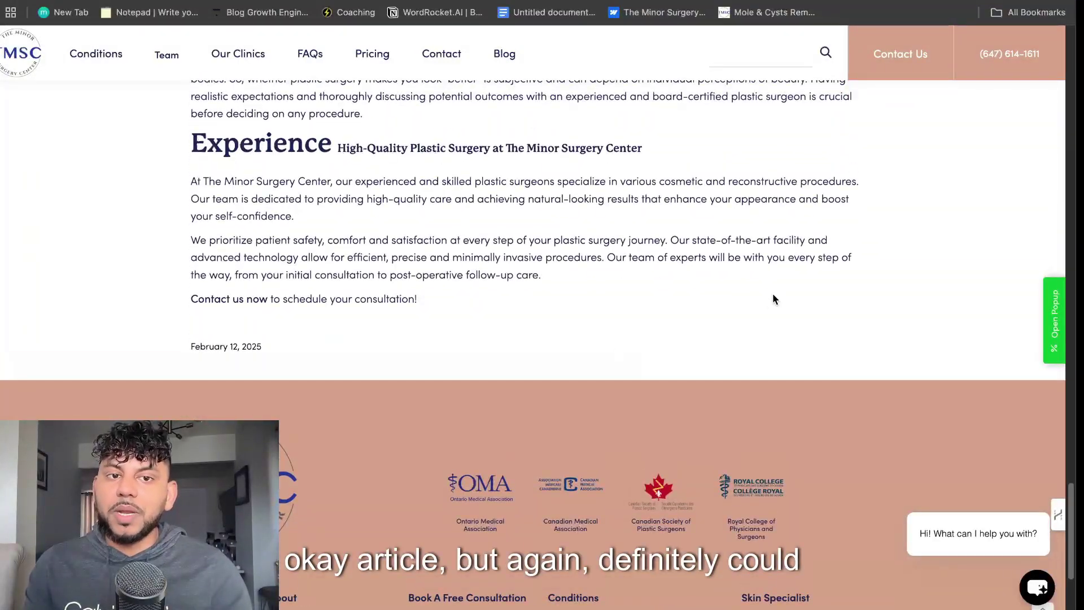
scroll(774, 299, "up", 20)
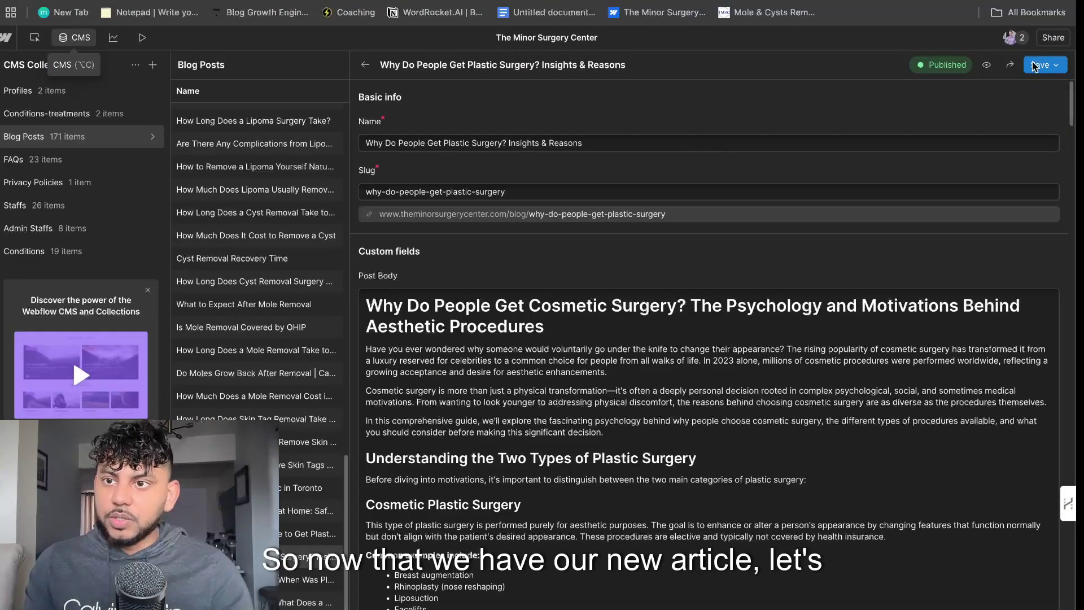
left_click(1037, 66)
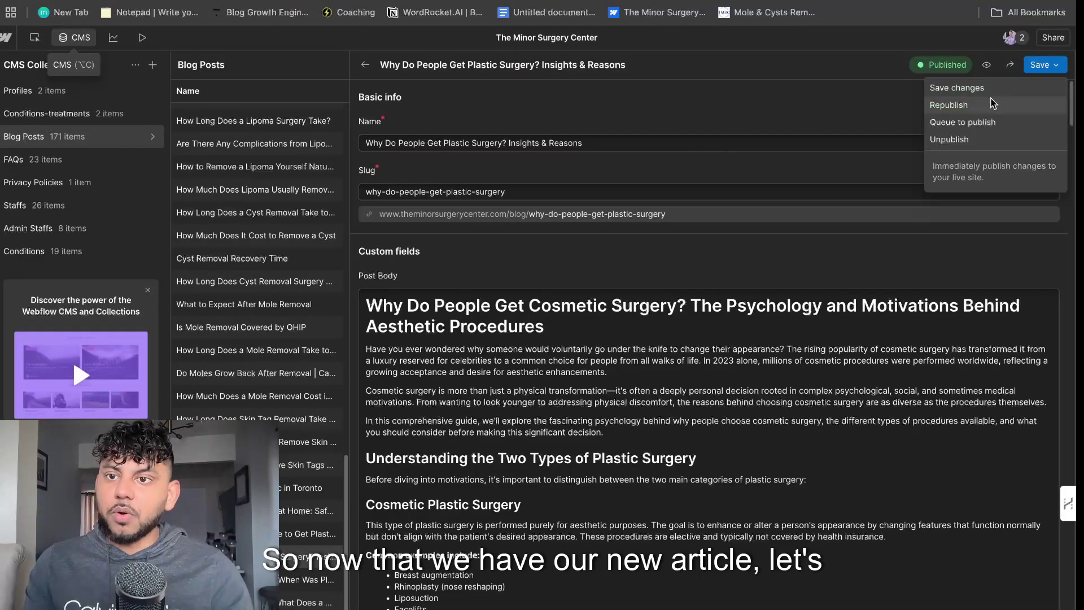
- Republish the post and scroll the live article down to the embedded quiz
left_click(949, 105)
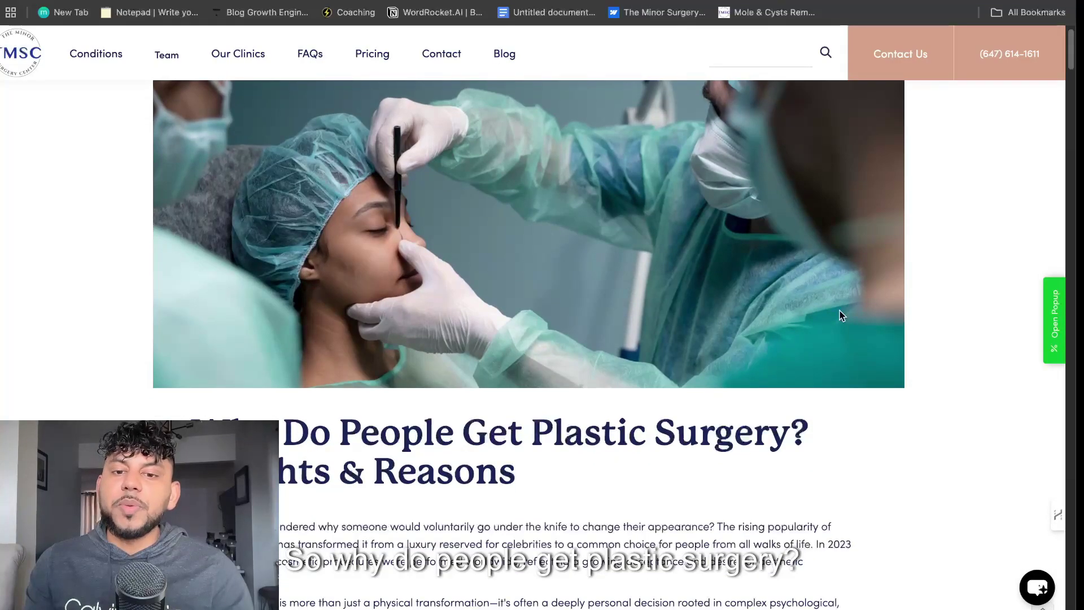
scroll(840, 315, "down", 4)
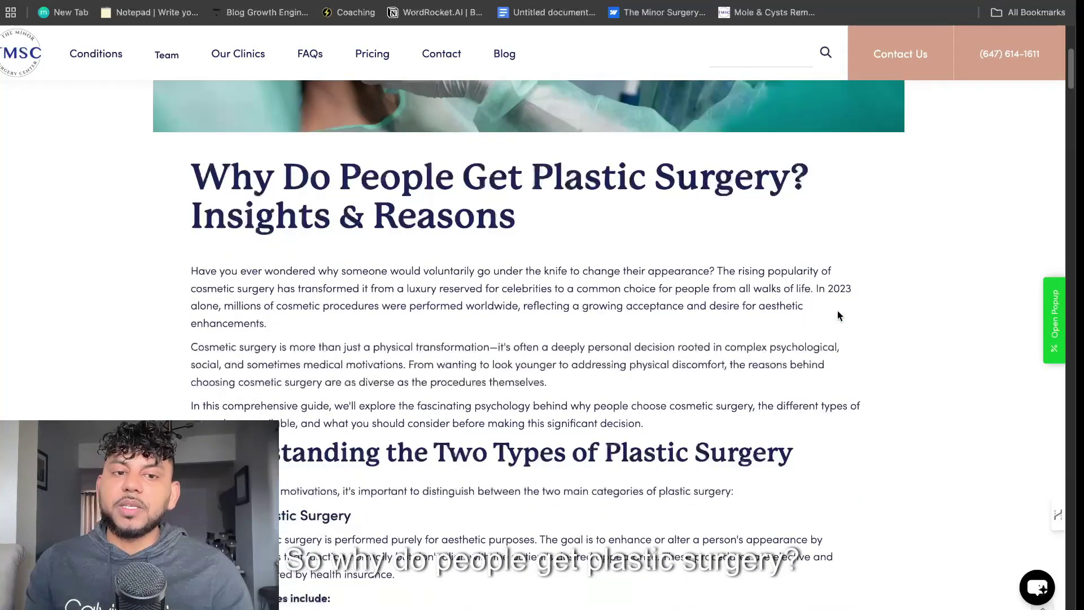
scroll(639, 289, "down", 4)
scroll(639, 290, "down", 7)
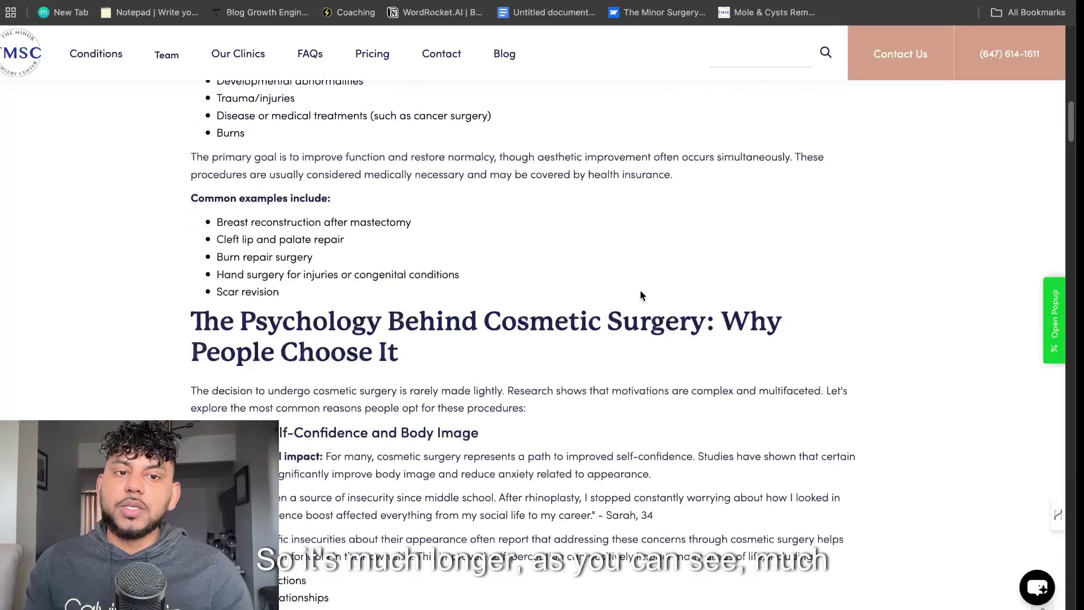
scroll(641, 291, "down", 20)
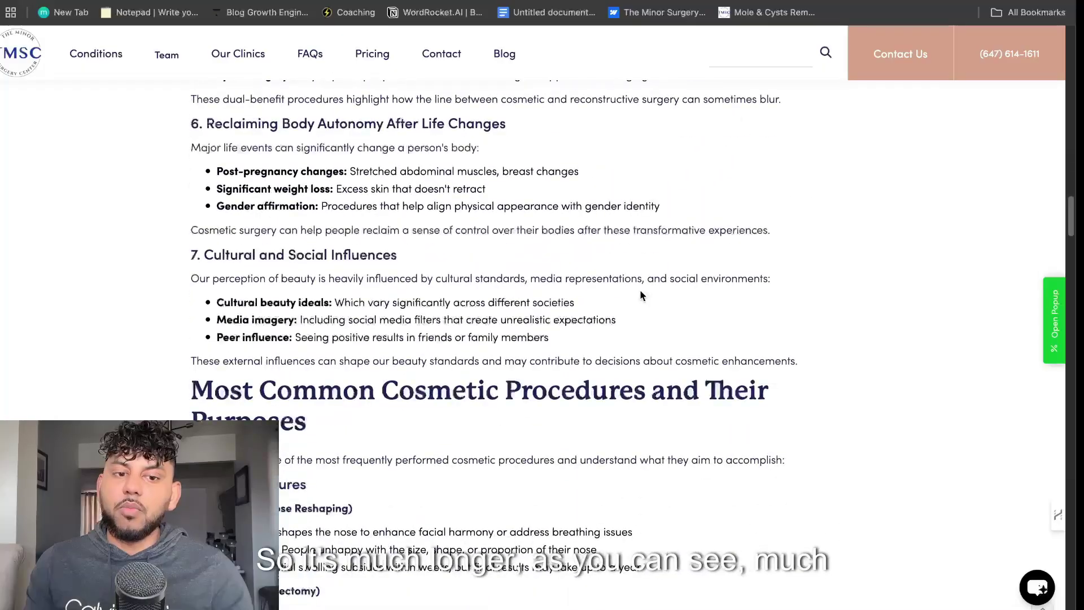
scroll(641, 291, "down", 20)
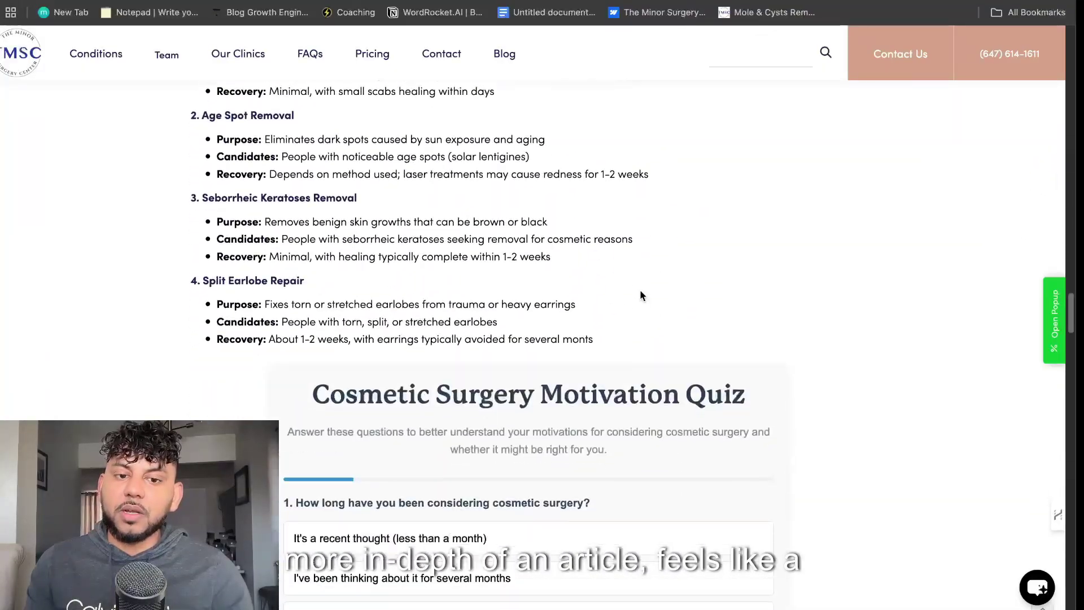
scroll(641, 292, "up", 6)
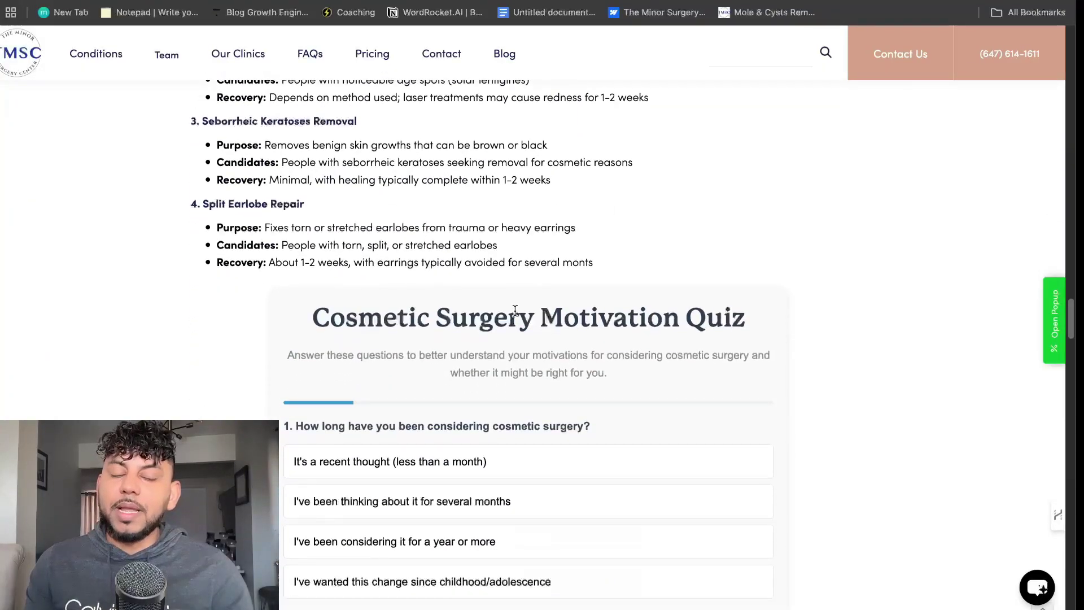
scroll(650, 322, "down", 2)
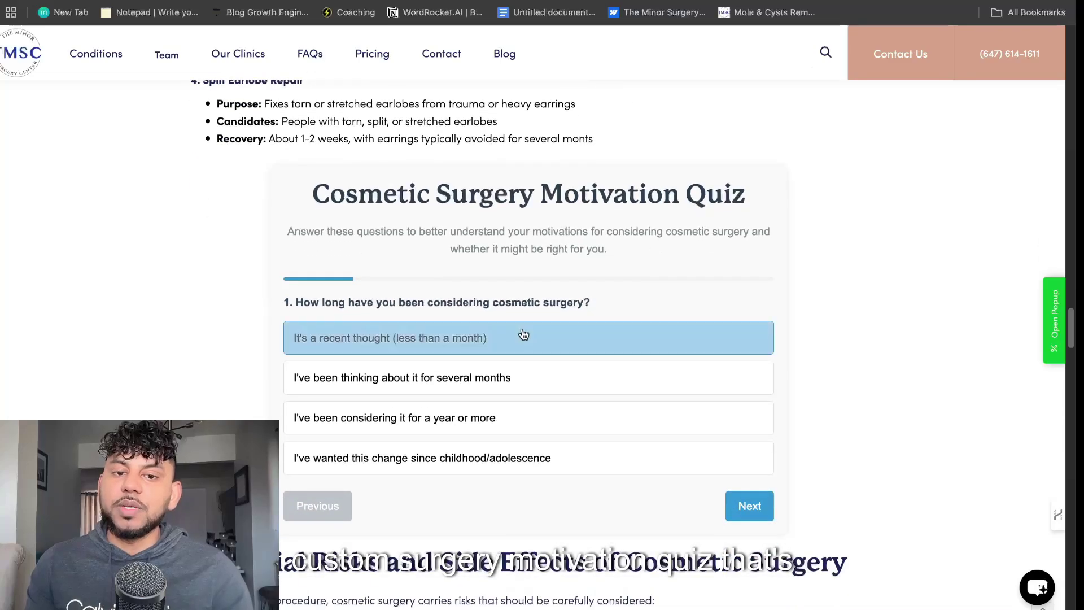
- Answer questions 1–3: recent thought, functional issue, mostly satisfied with specific concerns
left_click(523, 337)
left_click(752, 503)
left_click(712, 454)
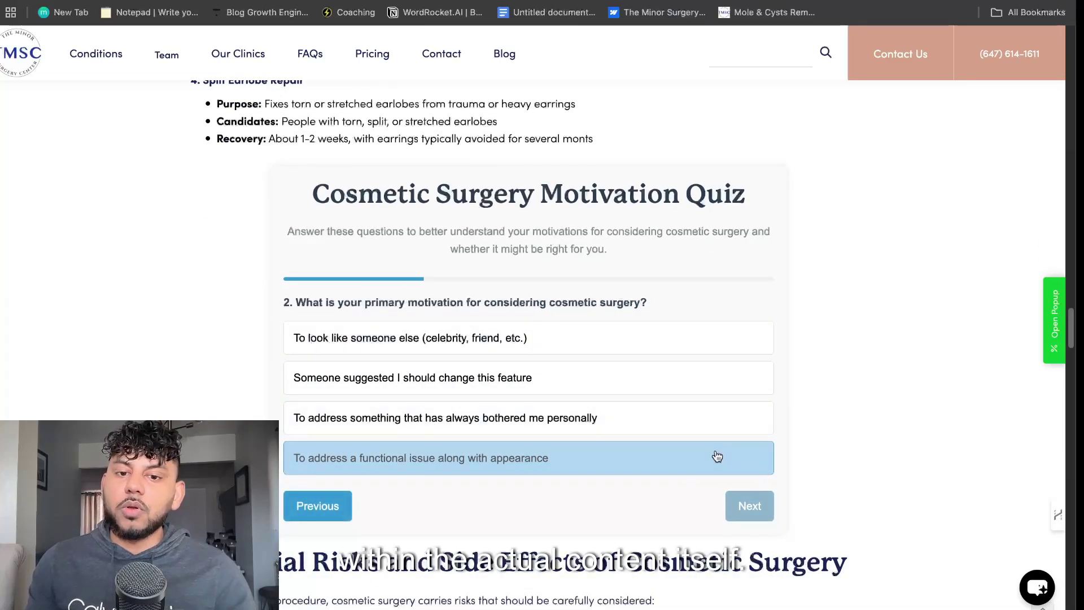
left_click(749, 504)
left_click(644, 421)
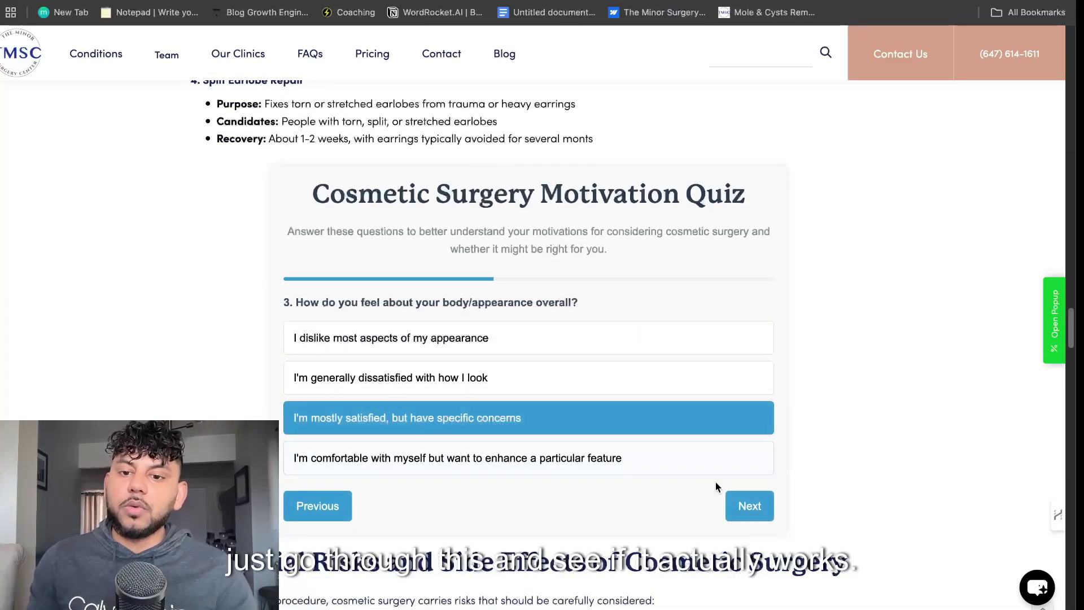
left_click(740, 504)
- Answer 'I notice it occasionally' and 'more confident about a feature', then review the results
left_click(574, 416)
left_click(749, 505)
left_click(583, 417)
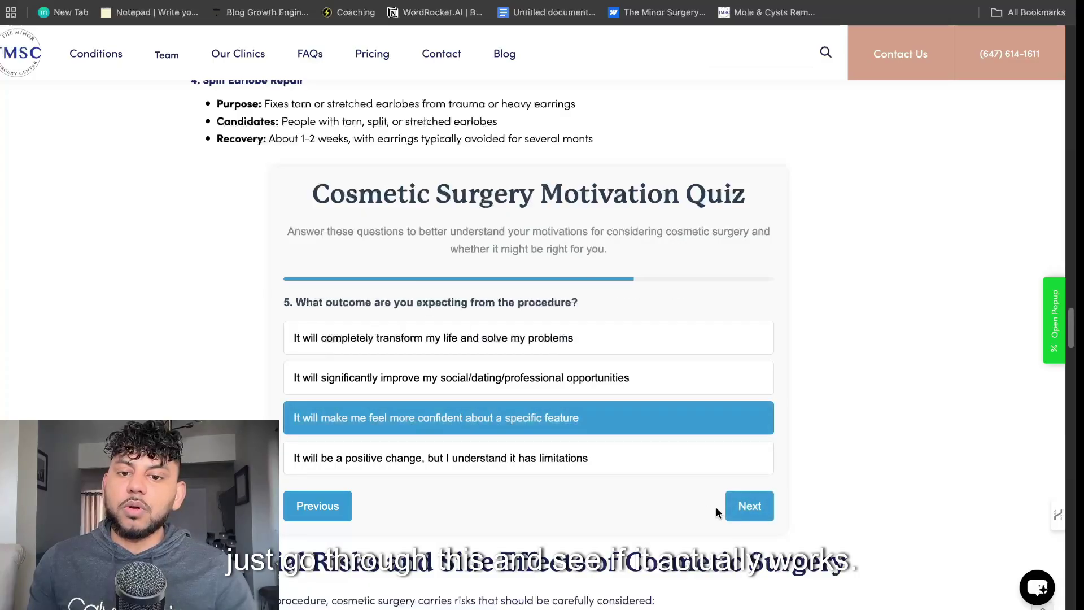
left_click(740, 507)
left_click_drag(404, 326, 489, 299)
left_click(710, 513)
left_click(799, 415)
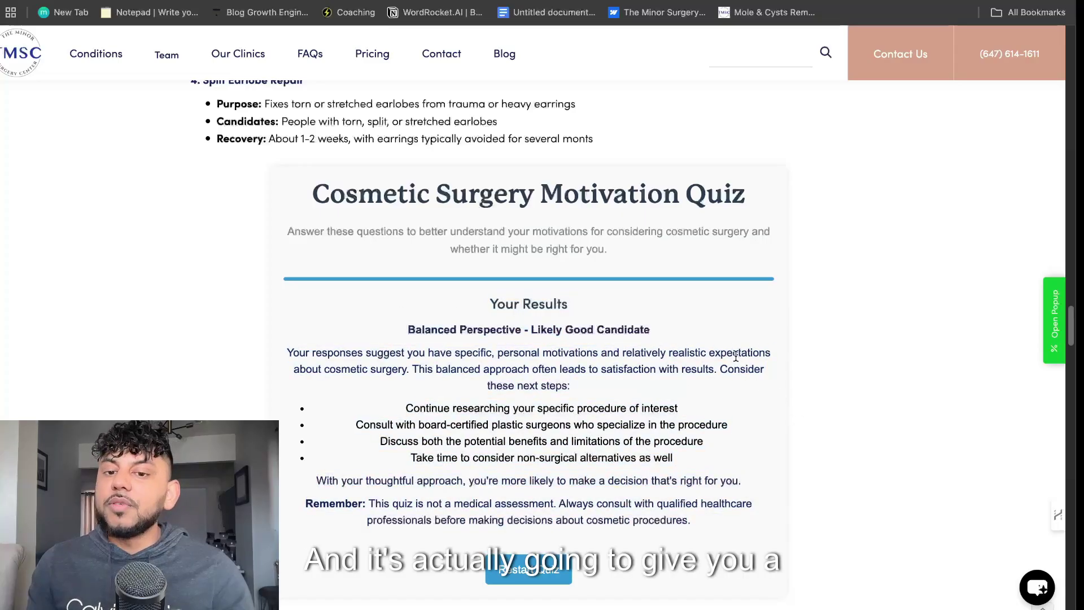
- Scroll the live article and follow the Skin Tag Removal internal link
scroll(855, 374, "down", 3)
scroll(777, 372, "down", 20)
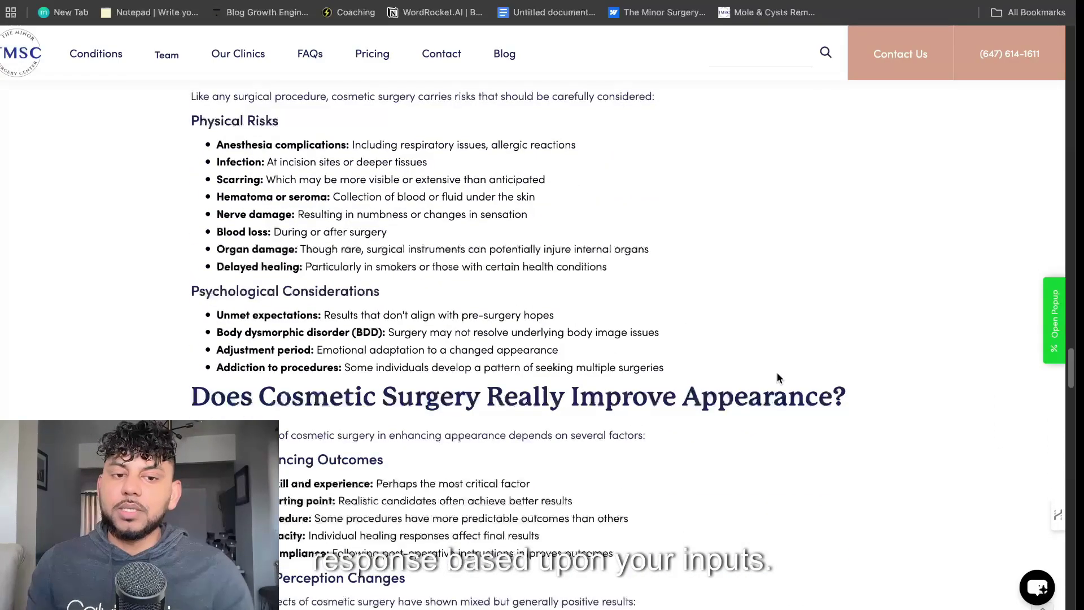
scroll(777, 376, "down", 15)
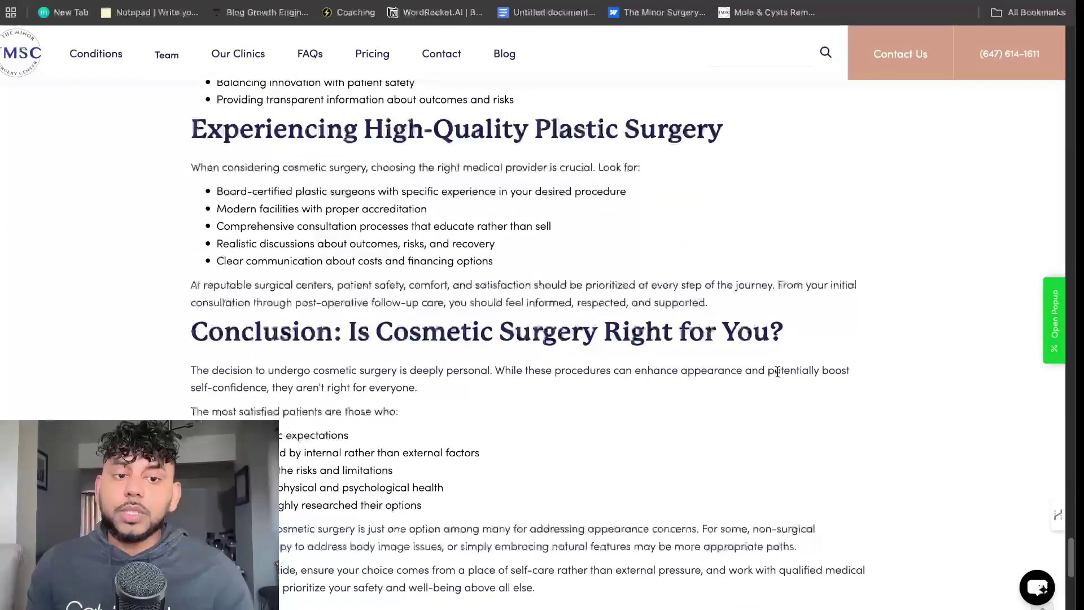
scroll(763, 371, "down", 8)
scroll(763, 371, "up", 15)
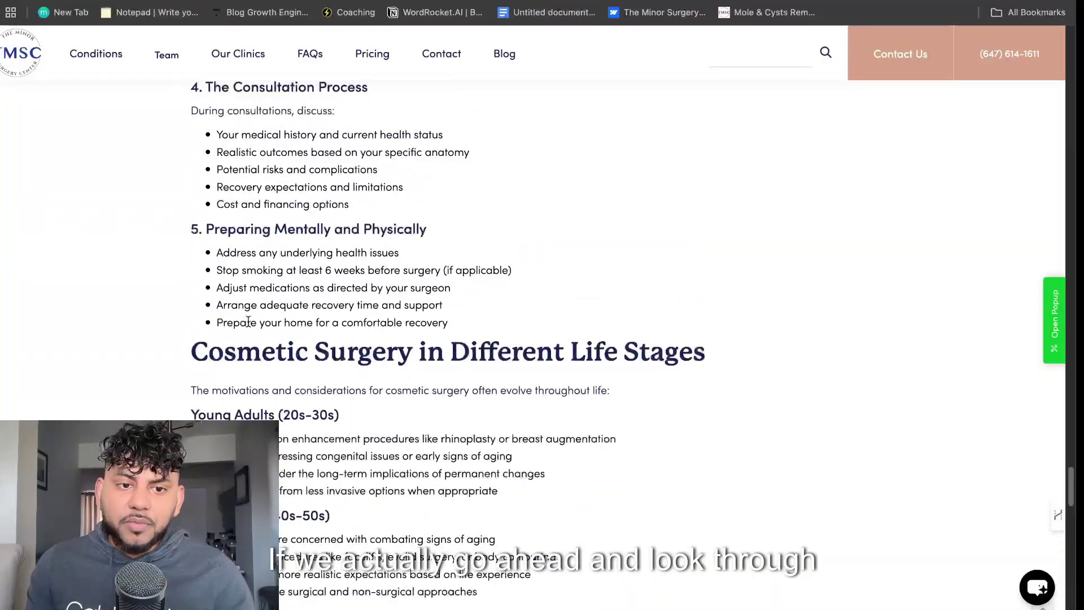
scroll(339, 314, "up", 10)
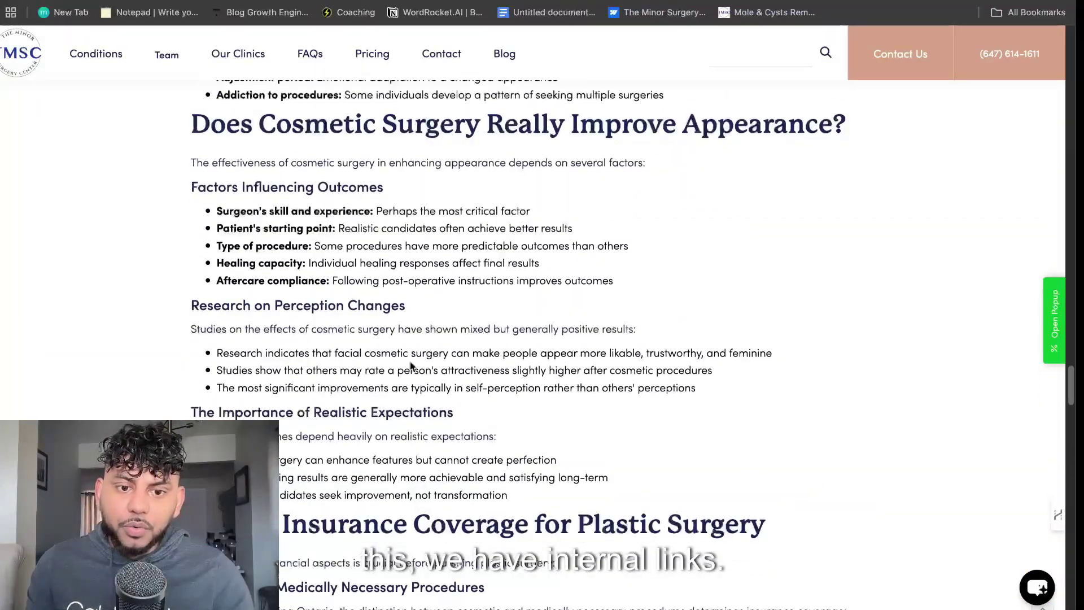
scroll(410, 362, "down", 1)
scroll(243, 374, "up", 10)
left_click(258, 370)
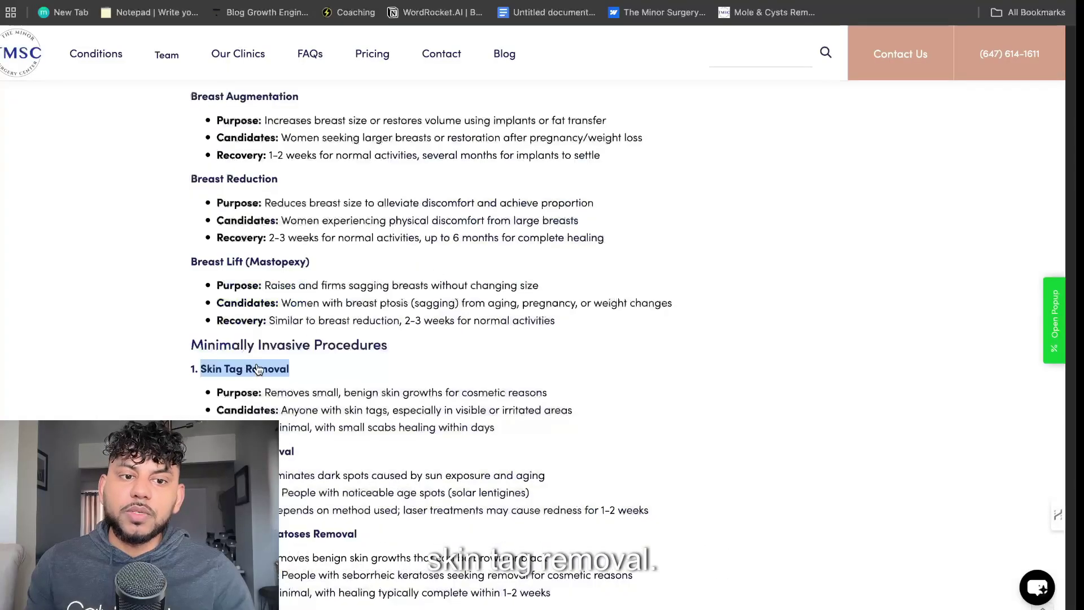
- Check the Breast Reduction link's options, then scroll back to the article's top
scroll(256, 362, "up", 2)
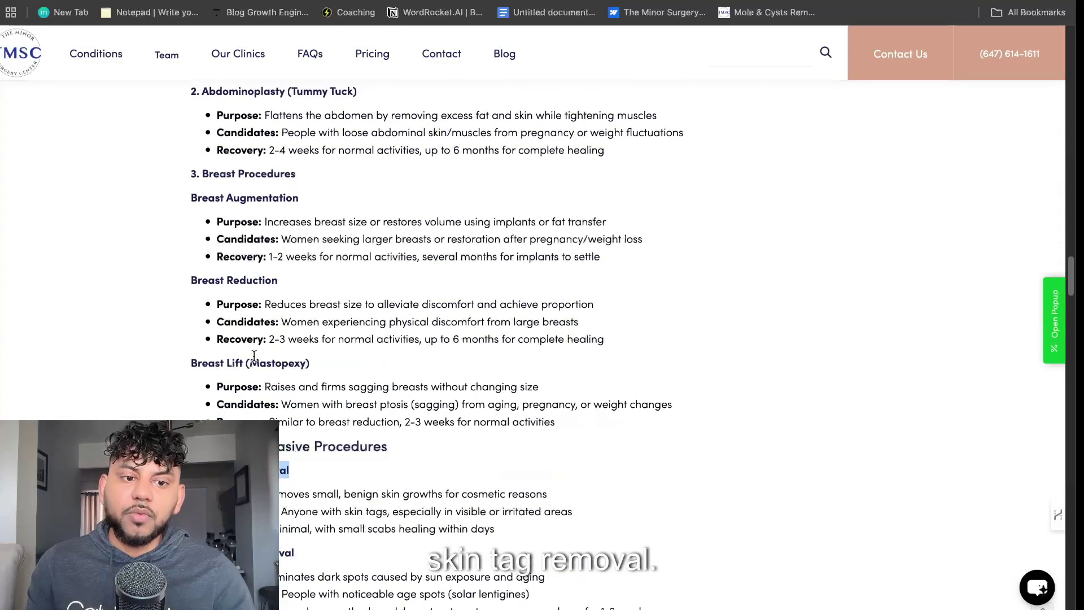
right_click(247, 288)
left_click(254, 221)
scroll(255, 226, "up", 3)
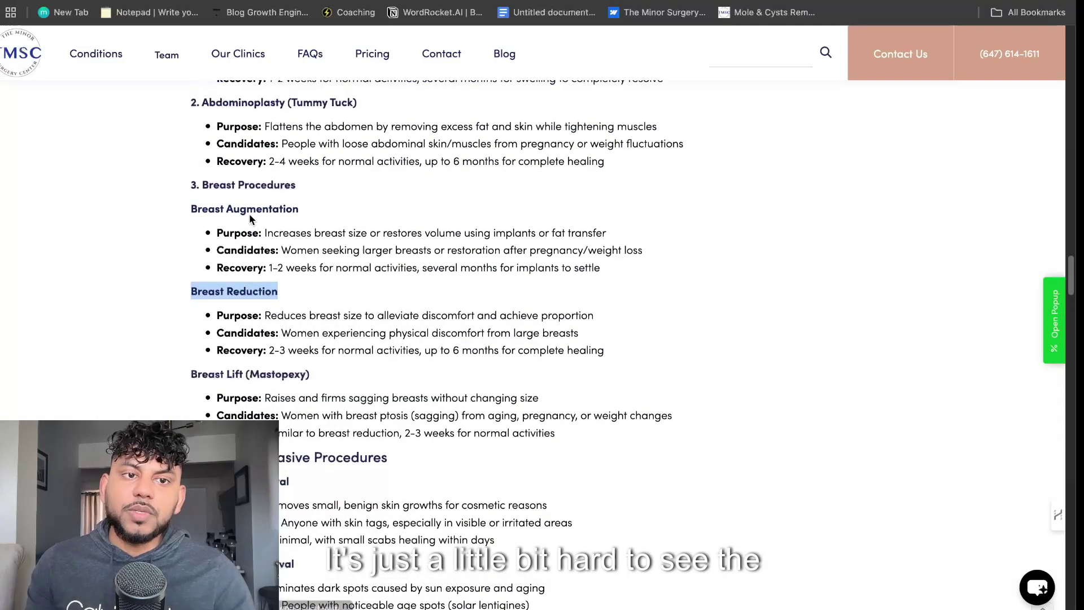
scroll(237, 169, "up", 7)
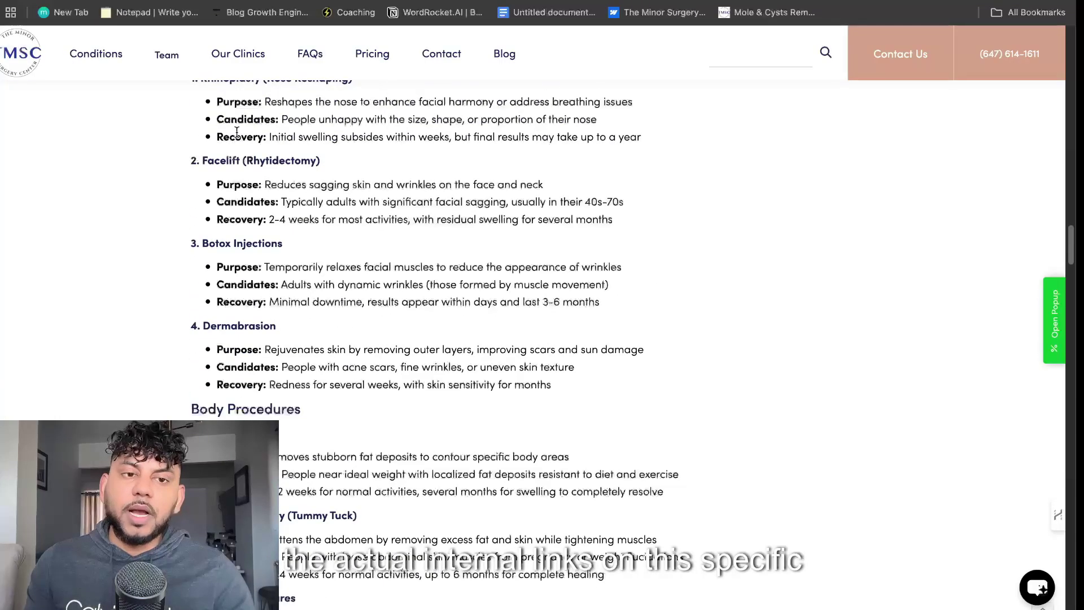
scroll(248, 215, "up", 5)
scroll(259, 211, "up", 10)
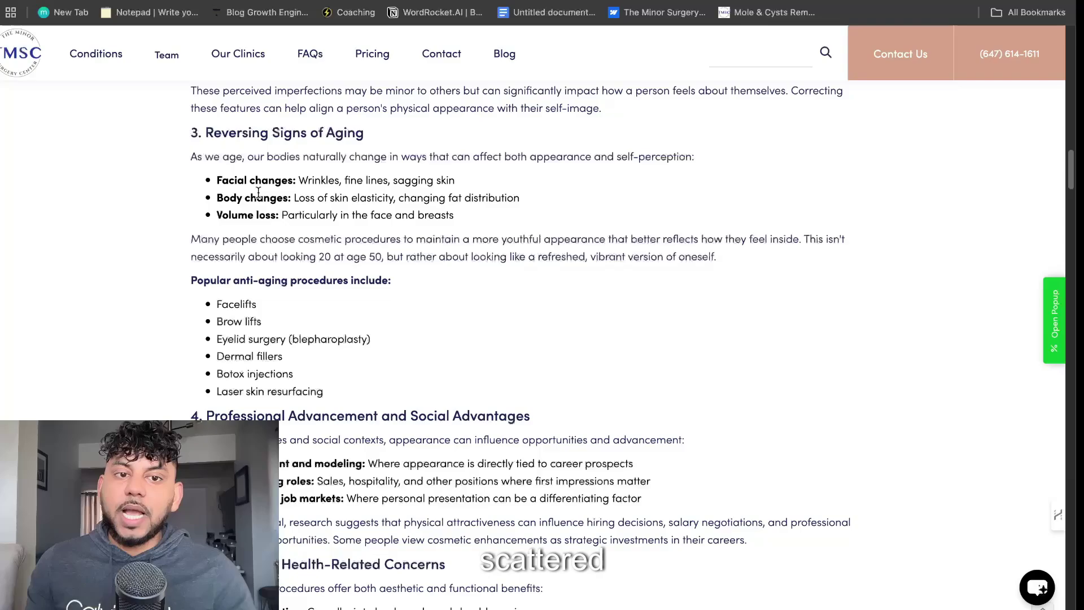
scroll(258, 193, "up", 15)
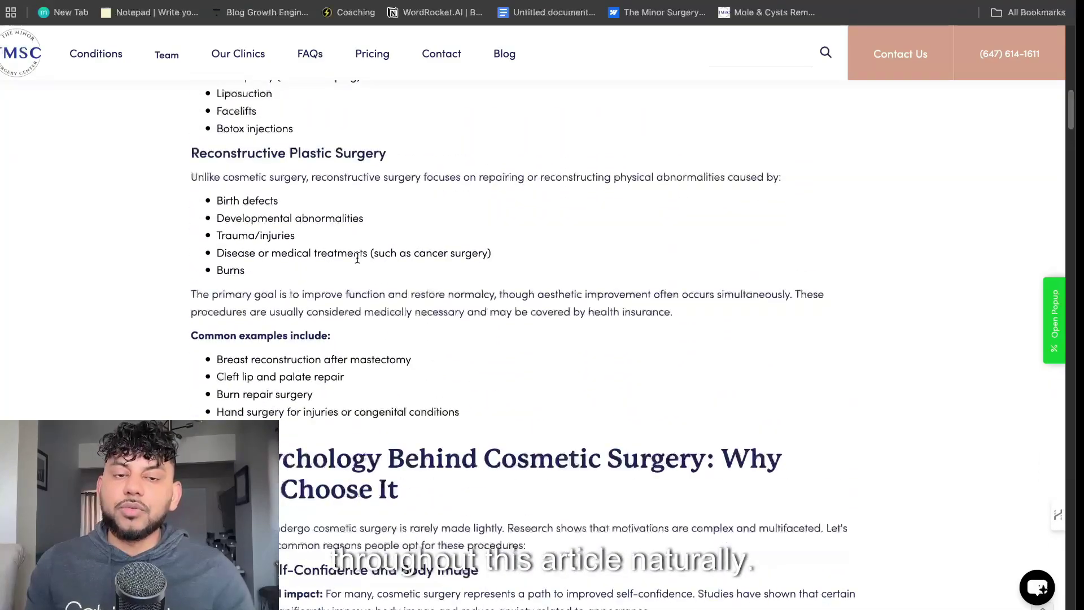
scroll(357, 258, "up", 15)
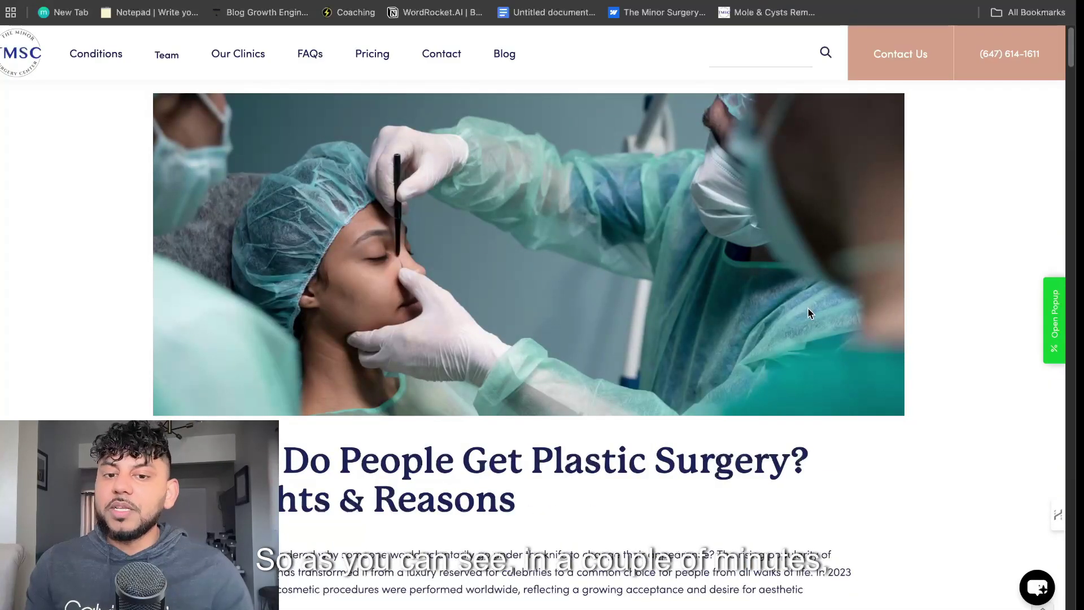
scroll(828, 313, "down", 5)
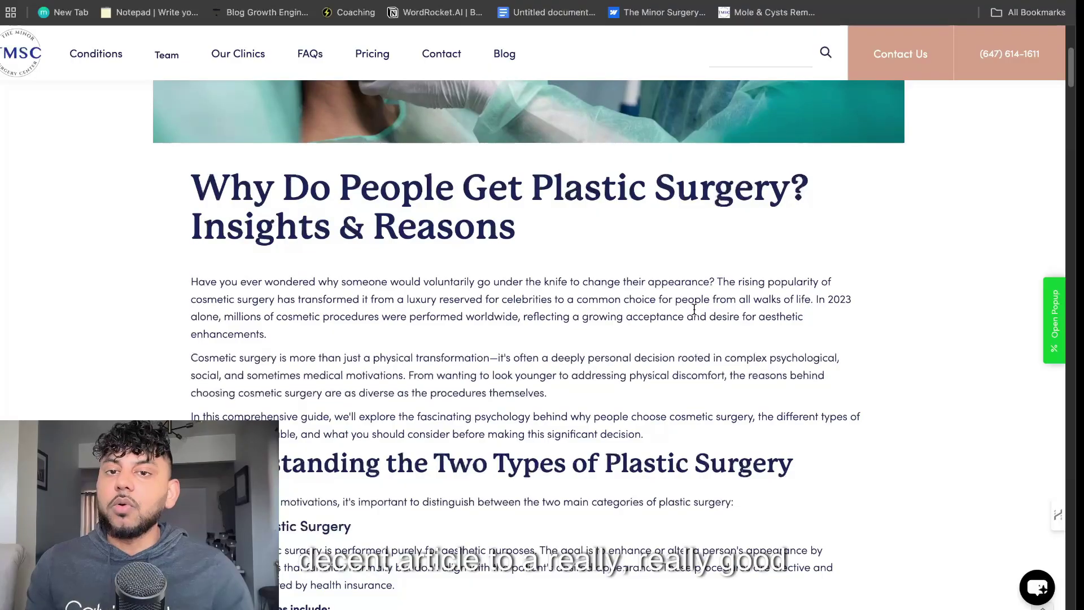
scroll(694, 309, "up", 5)
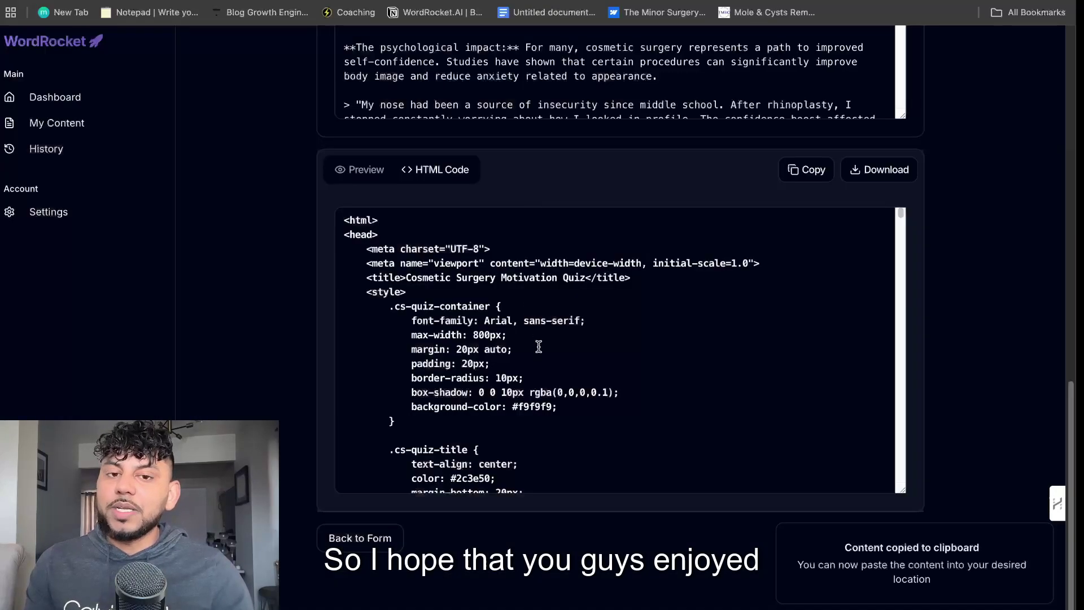
- Show Improved Content as Preview, leave the colour theme unchanged, and return to the Dashboard
scroll(539, 347, "up", 15)
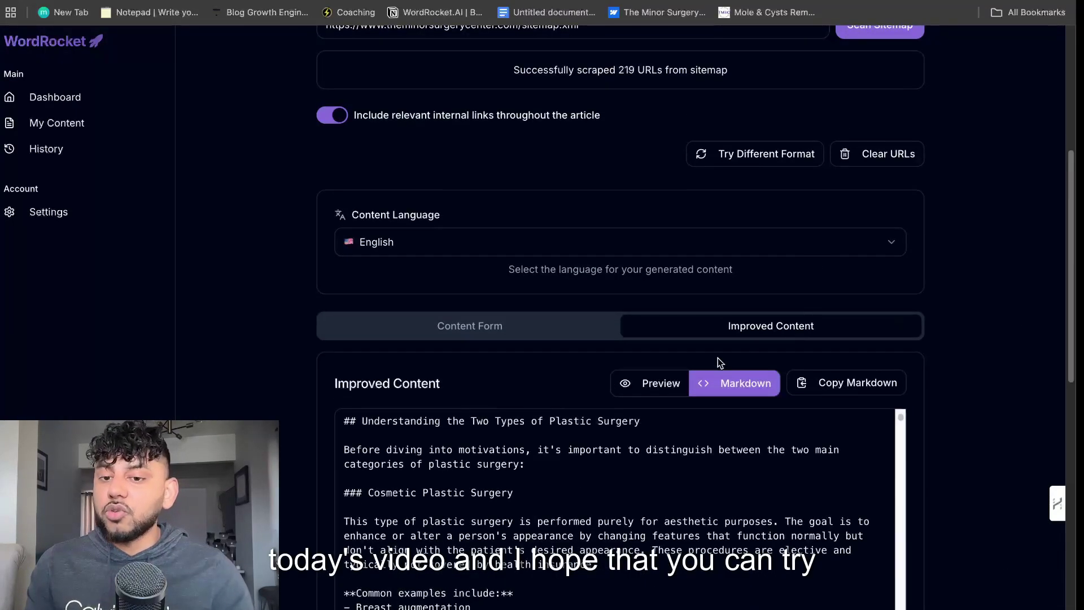
left_click(649, 383)
scroll(921, 384, "up", 5)
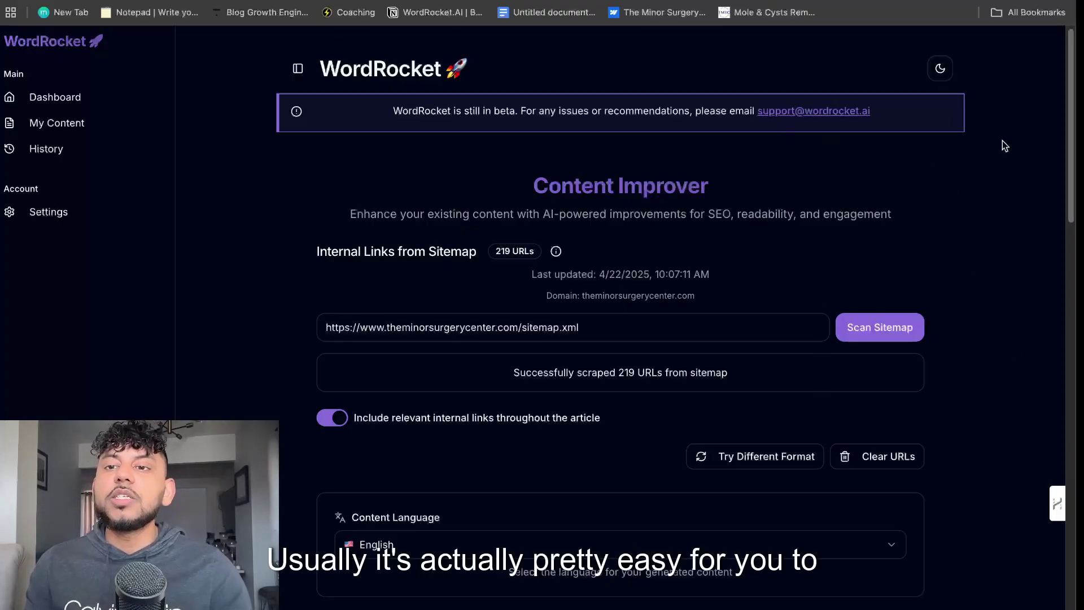
left_click(941, 78)
left_click(959, 126)
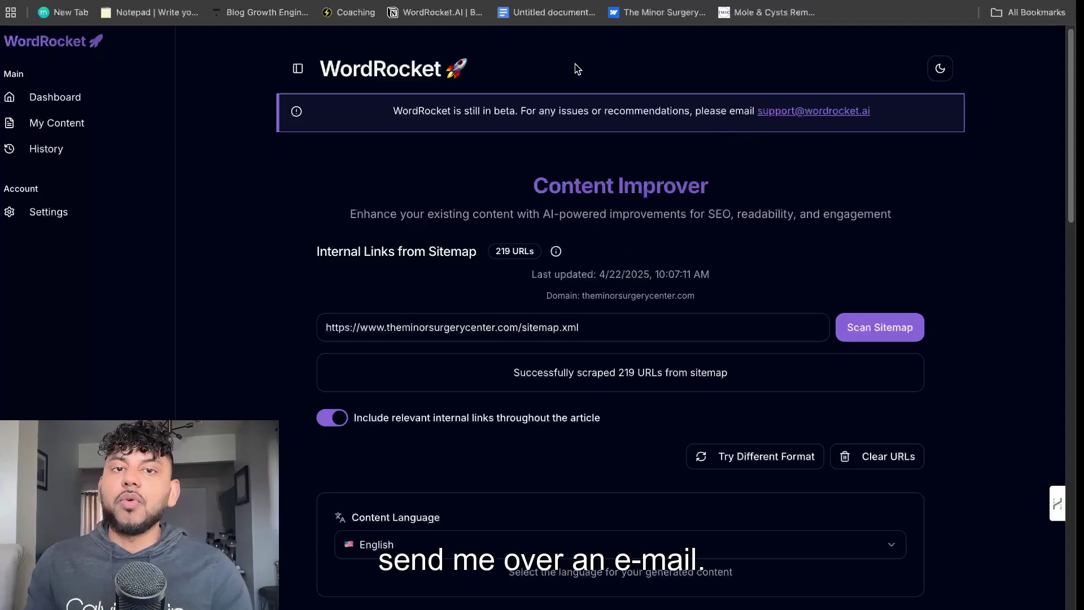
key("alt+Left")
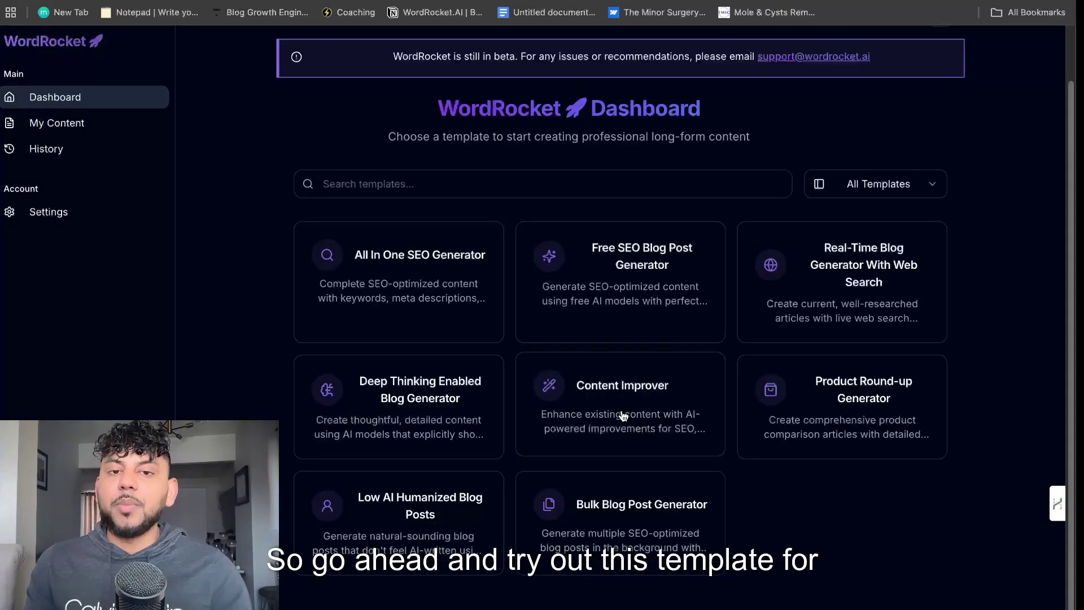